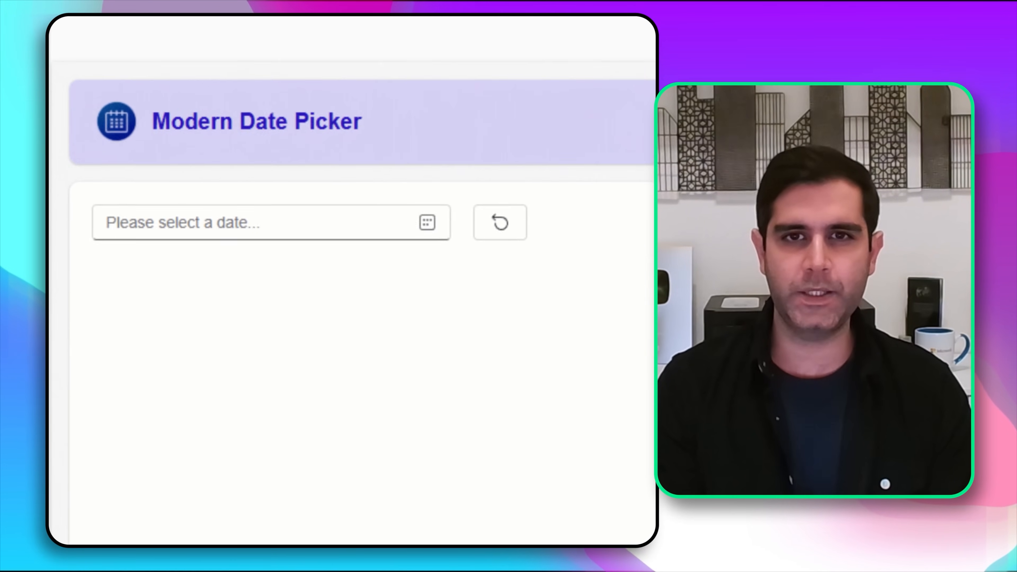
Start a new record in the date picker form, try submitting it empty, and pick January 24, 2025 as the Due Date.
click(475, 193)
click(311, 430)
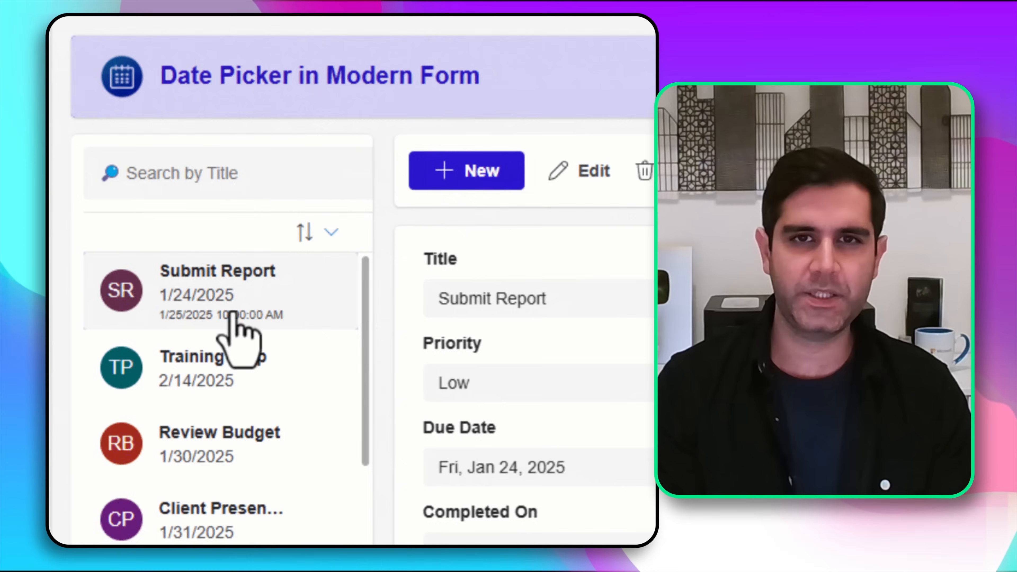
click(466, 170)
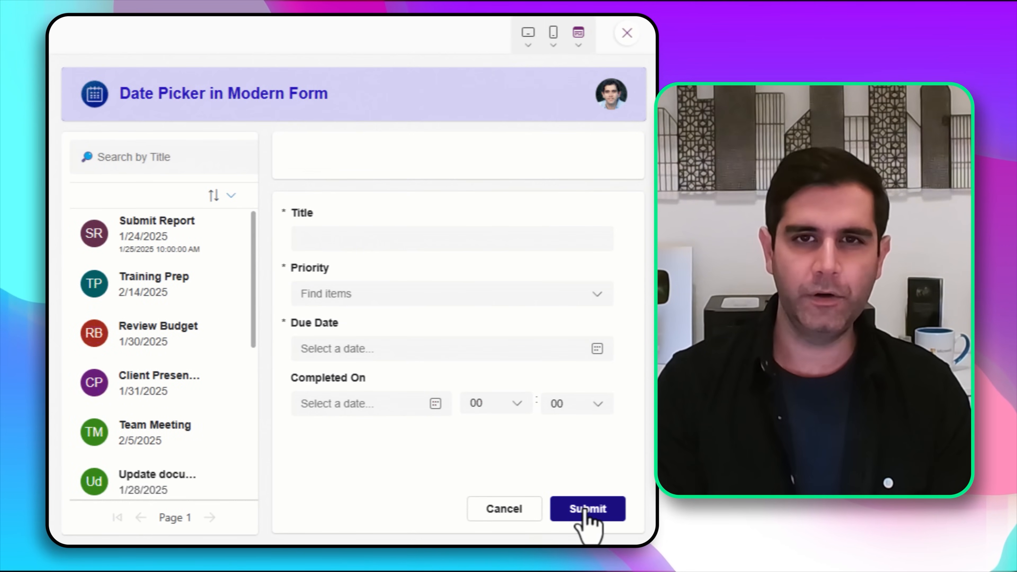
click(586, 512)
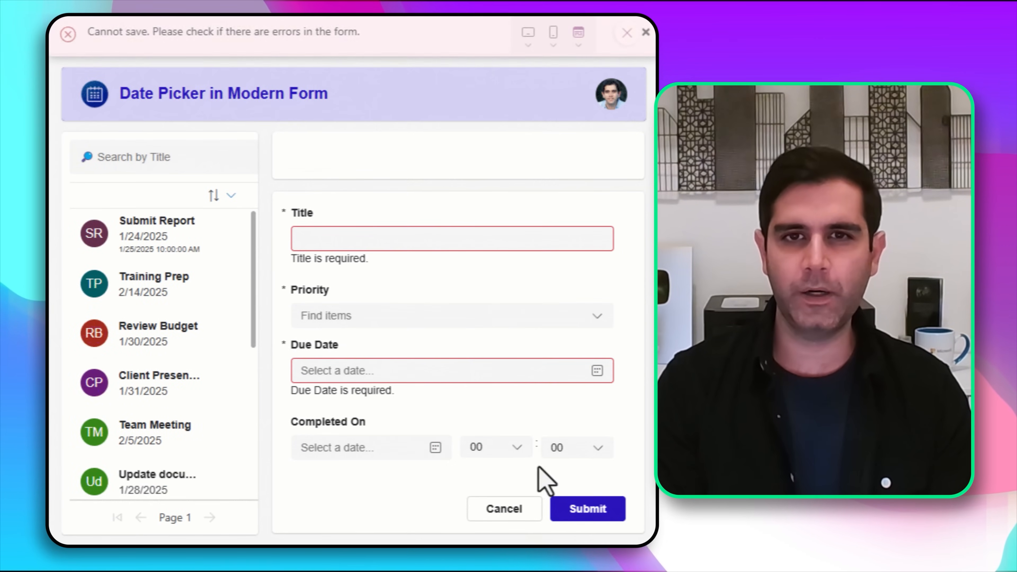
click(358, 371)
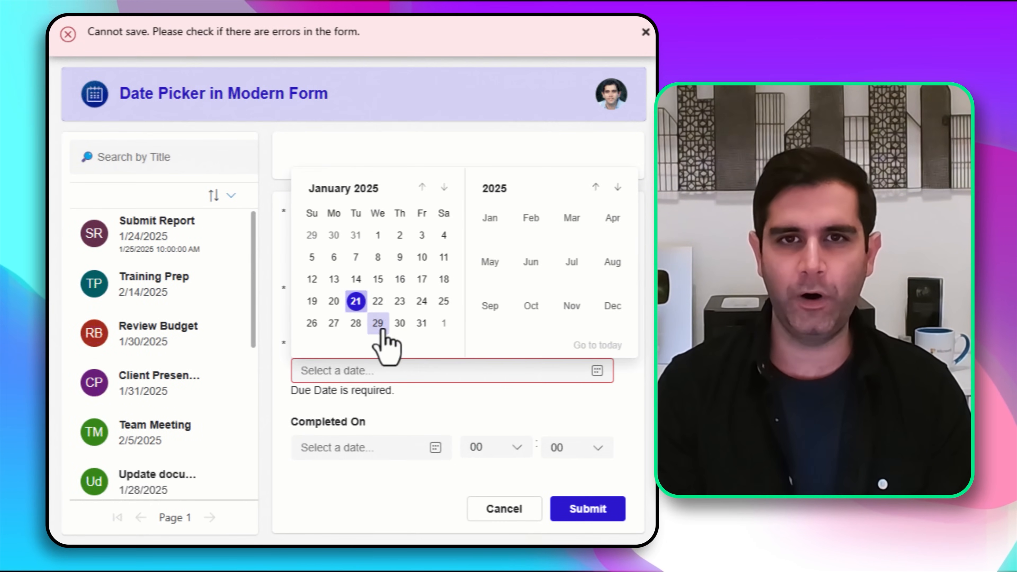
click(421, 301)
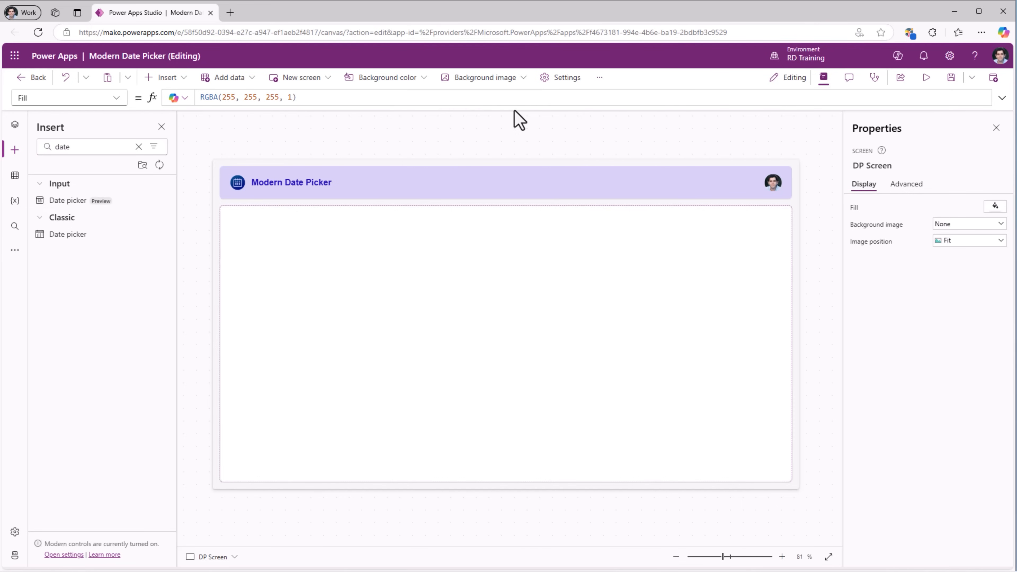
Review the app's update settings for modern controls and insert the modern Date picker into the main container.
click(560, 79)
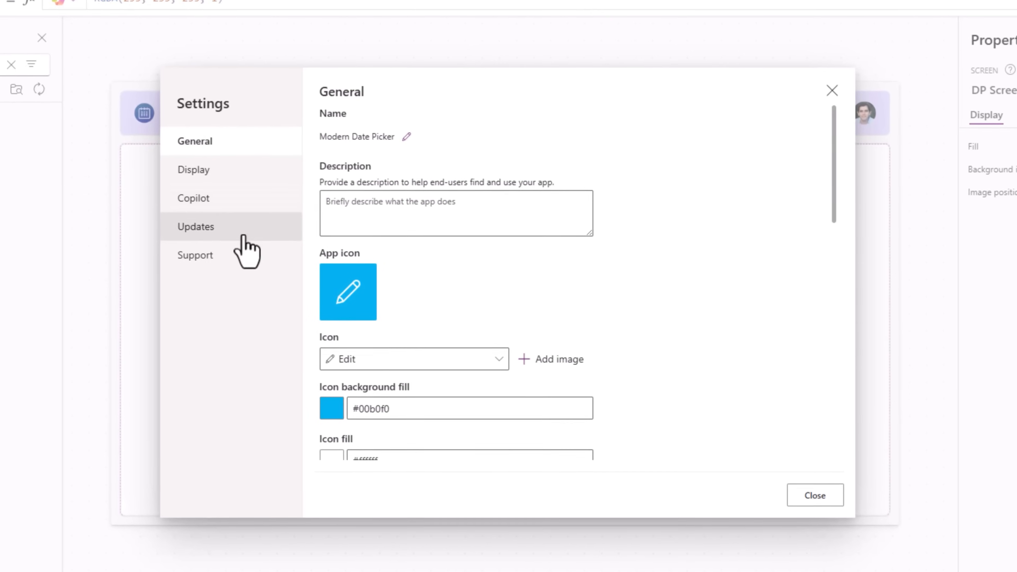
click(310, 274)
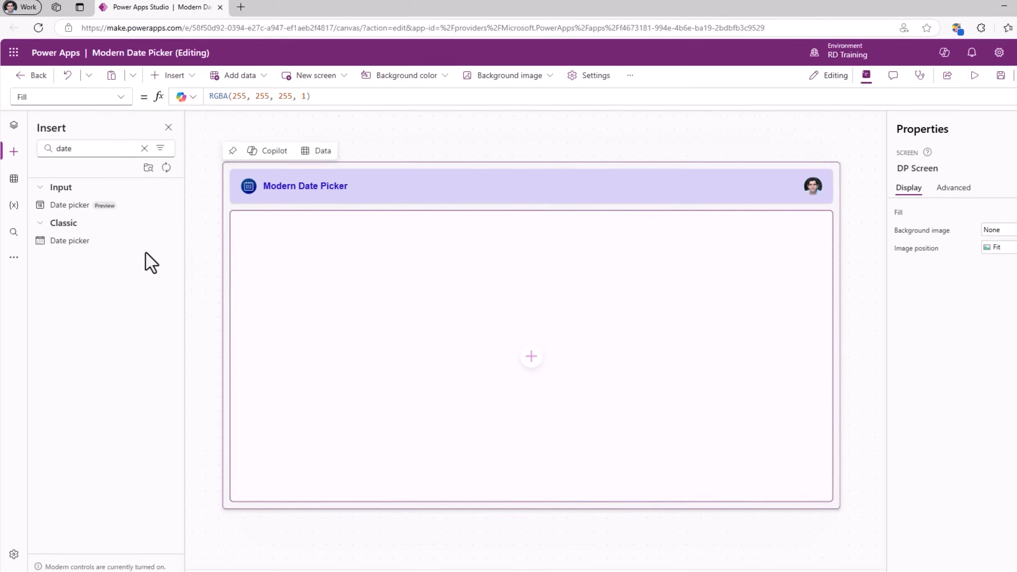
click(92, 223)
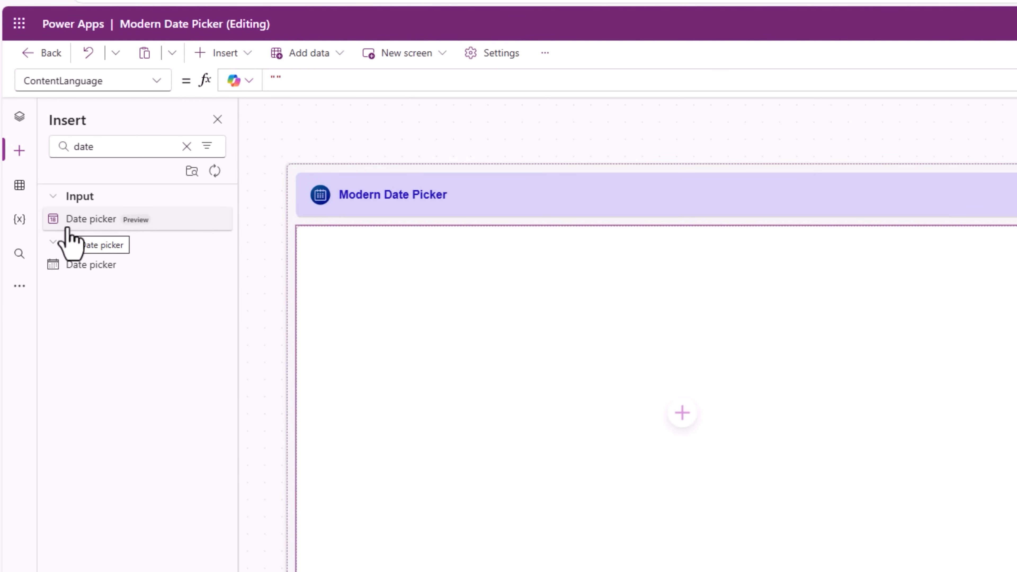
click(68, 227)
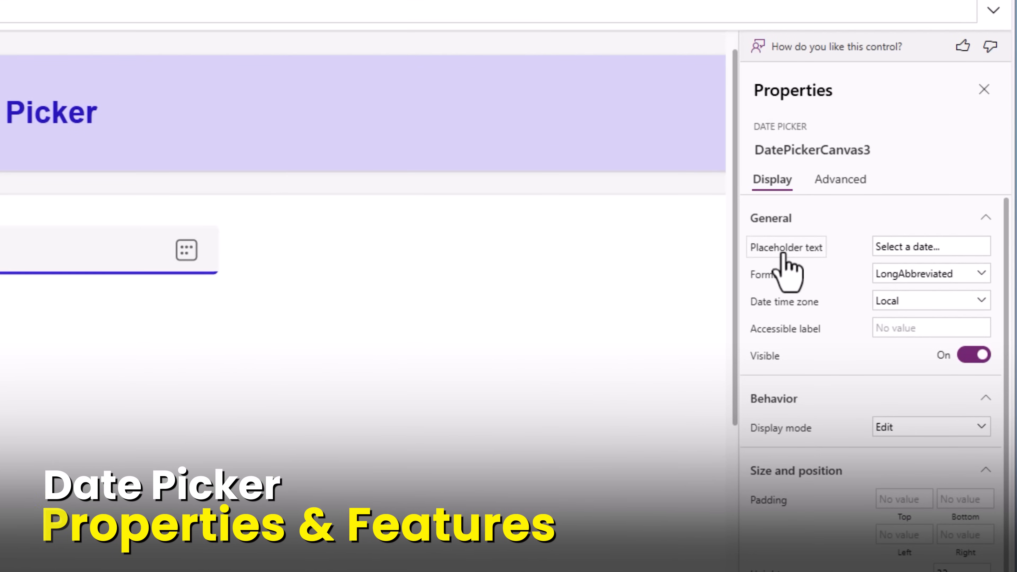
Set the date picker's placeholder to "Please select a date..." and try the control by choosing January 24, 2025.
click(783, 254)
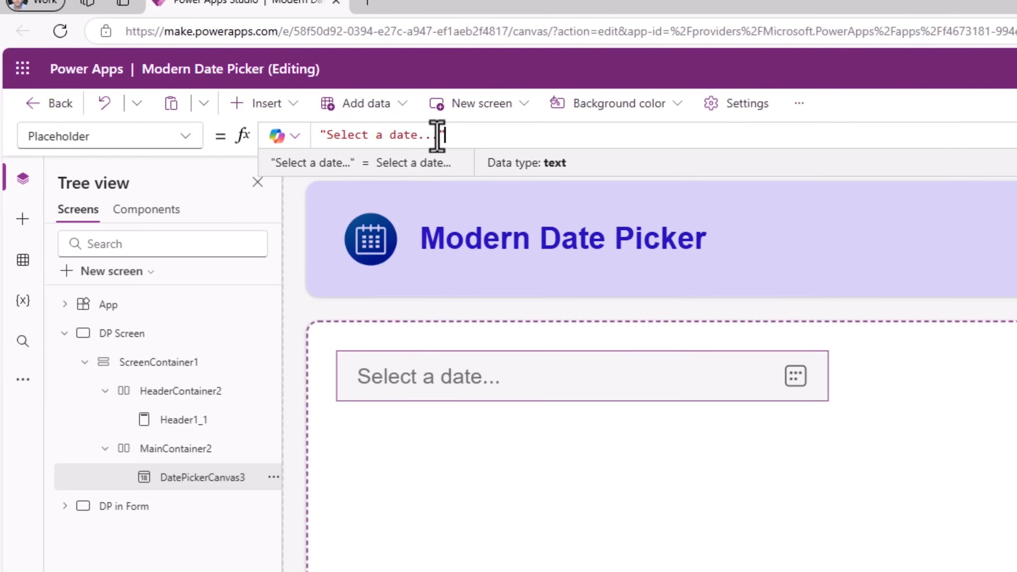
drag(437, 136, 326, 135)
text(Please select a date...)
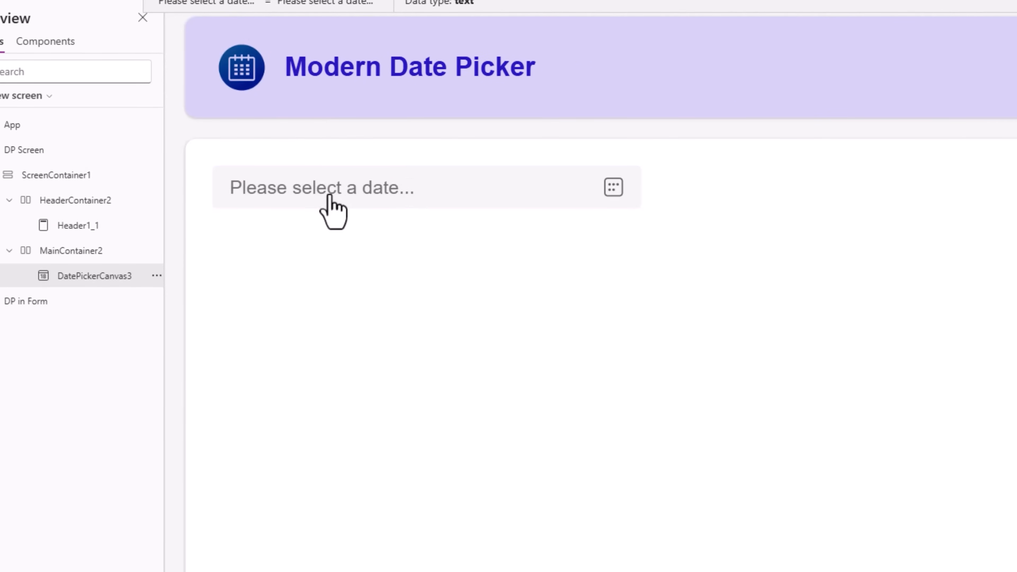
click(446, 198)
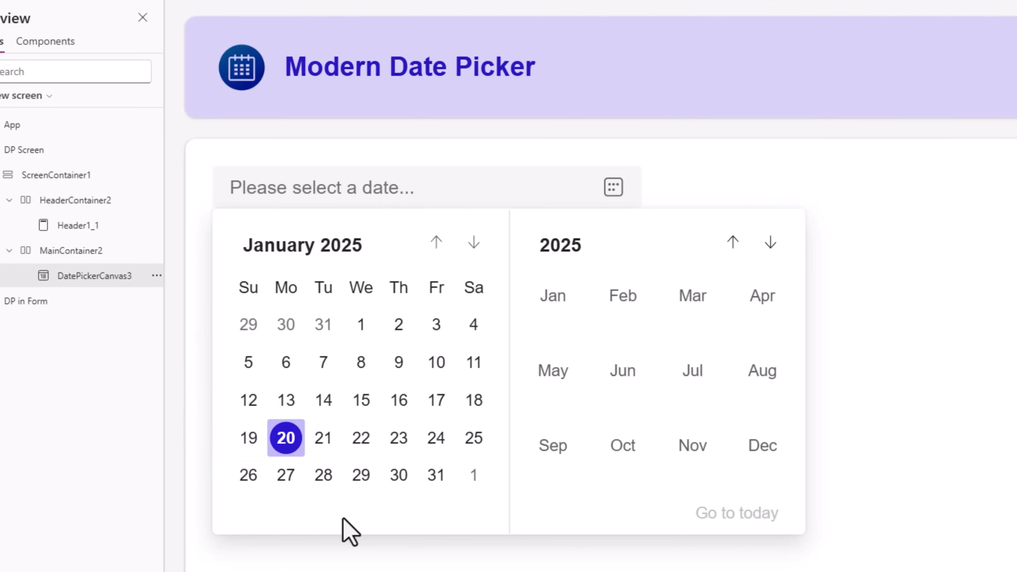
click(435, 441)
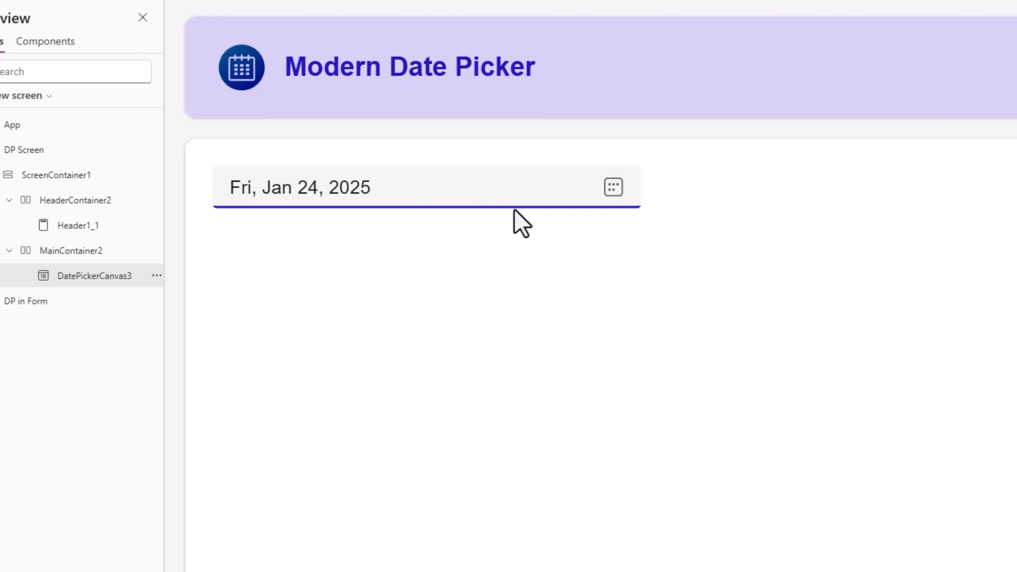
Browse the date picker's calendar forward to March 2025 and back, jump to November 2025, and return to today's date.
click(417, 196)
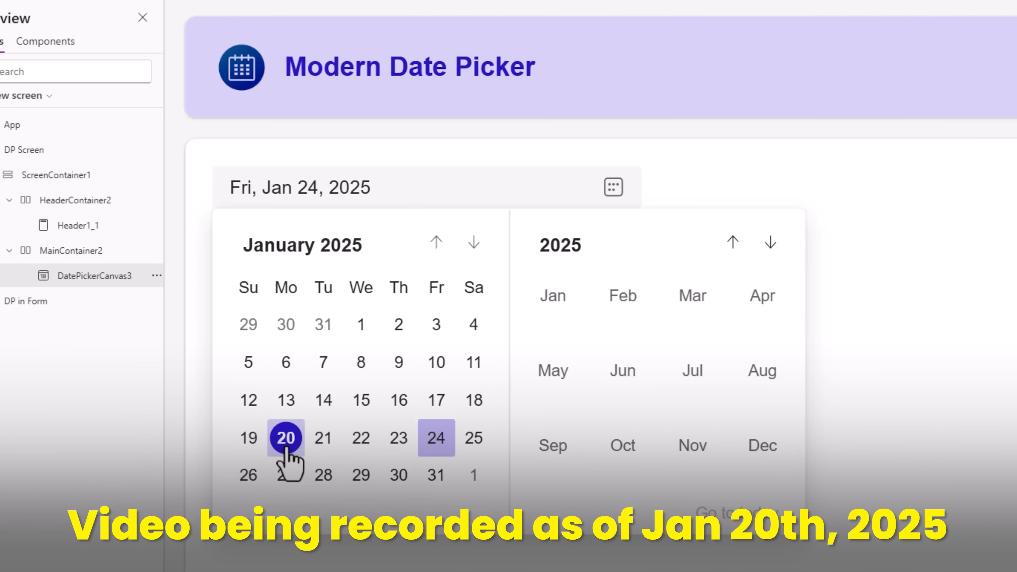
click(473, 257)
click(472, 257)
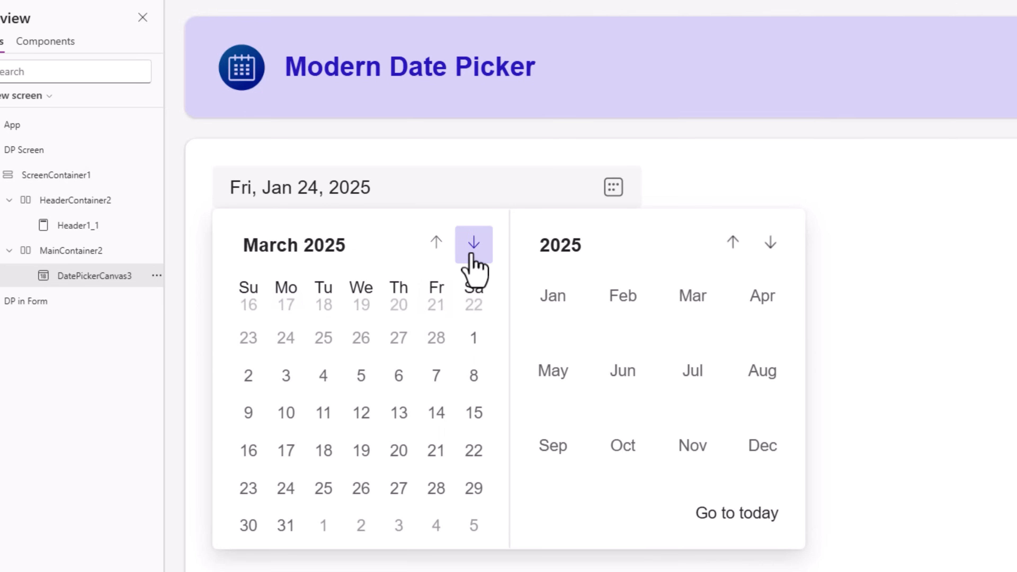
click(440, 247)
click(436, 244)
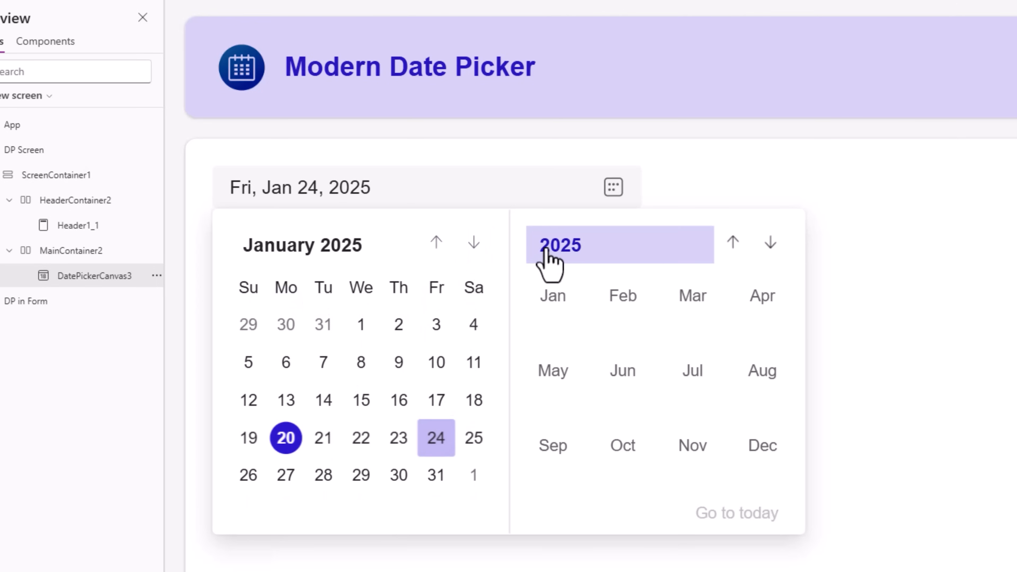
click(636, 391)
click(692, 451)
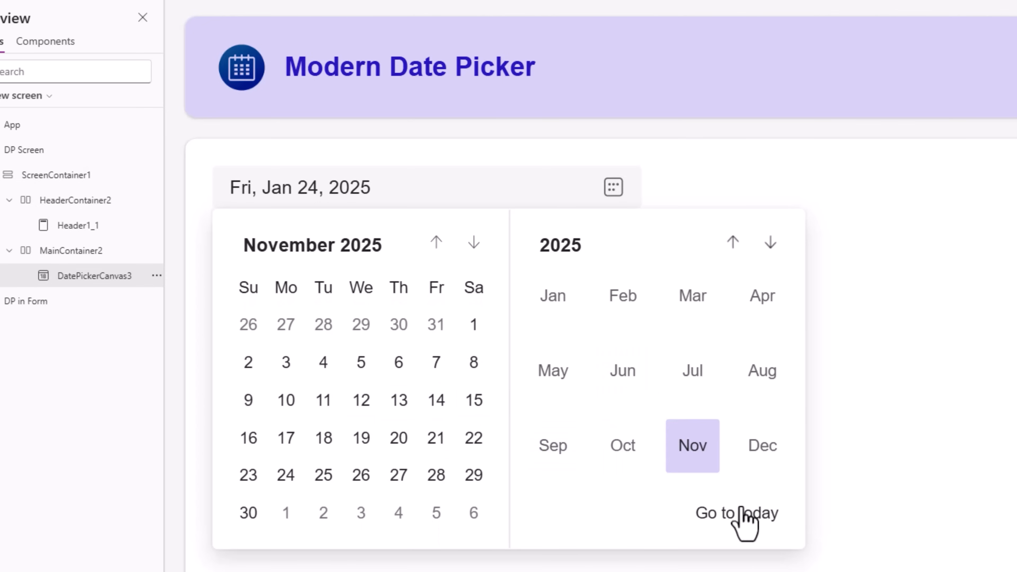
click(717, 521)
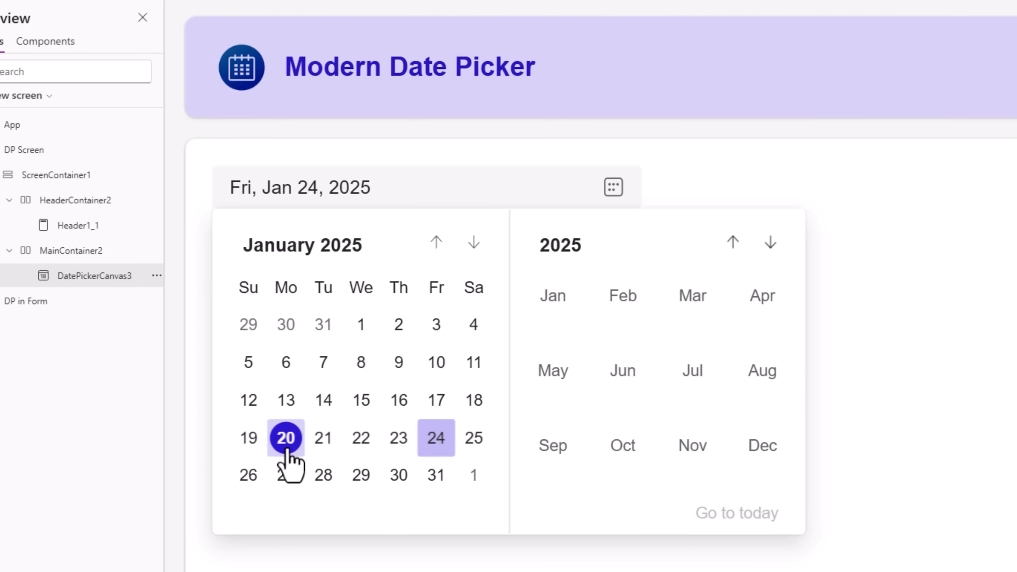
Browse the calendar's previous and next years and its year-range view, and select January 31, 2025.
click(734, 243)
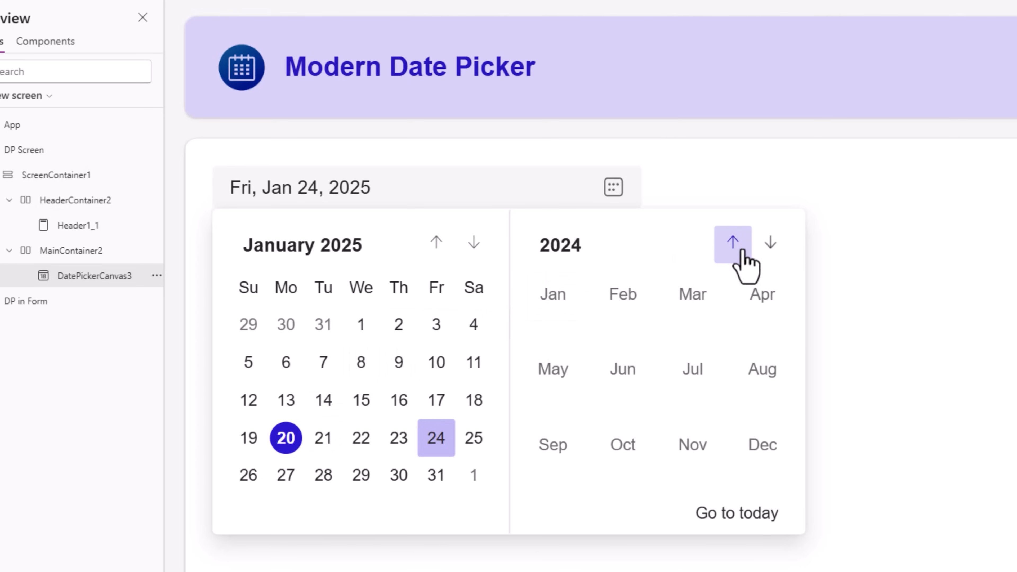
click(771, 242)
click(770, 242)
click(733, 242)
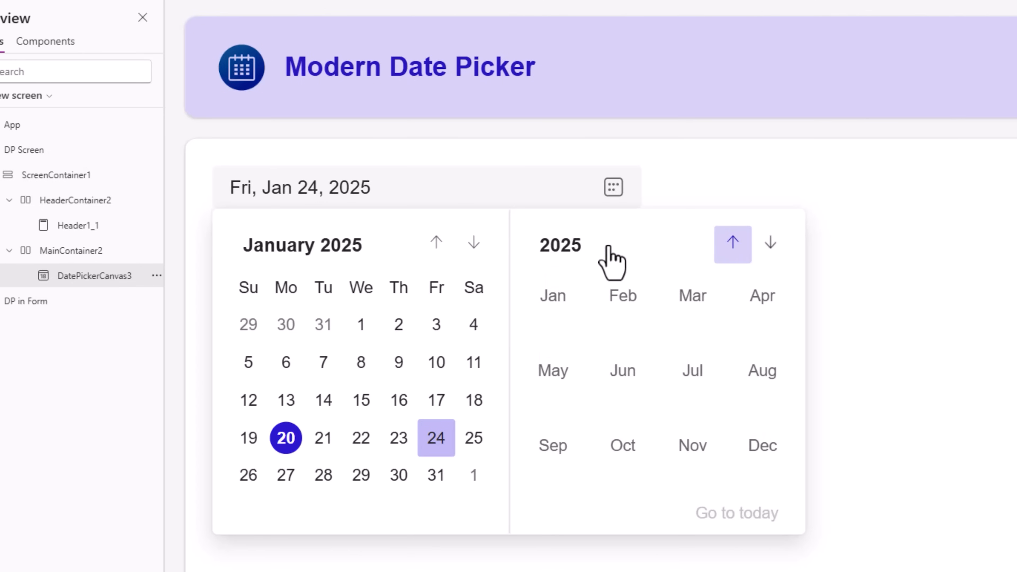
click(579, 248)
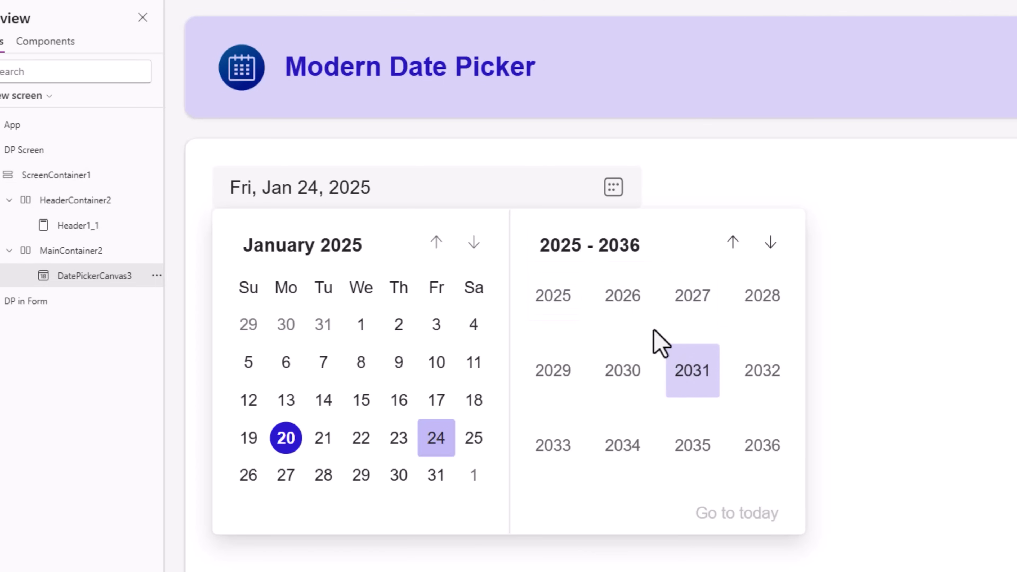
click(643, 253)
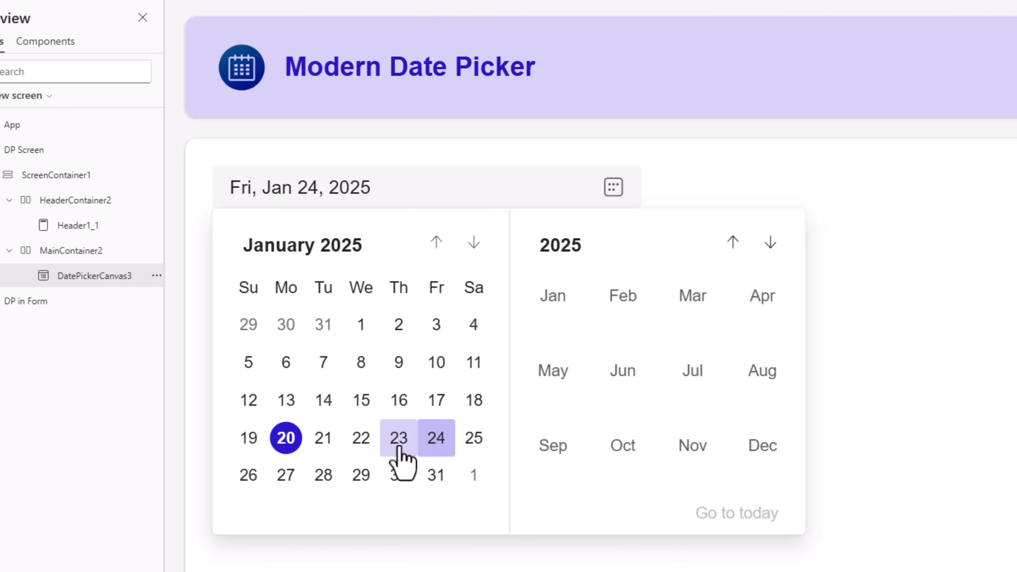
click(436, 475)
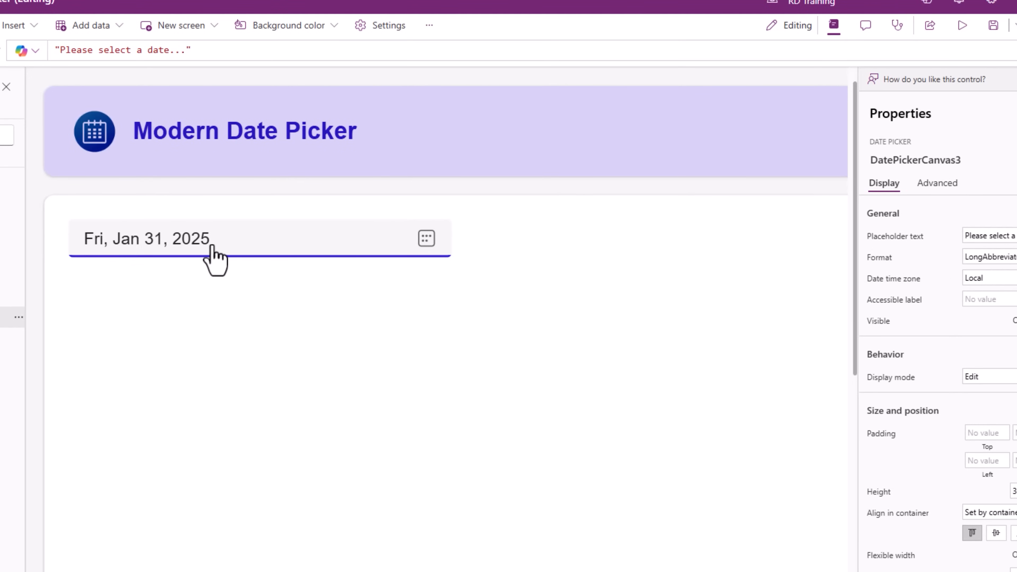
Set the date picker's format to Short and test it by choosing January 22, 2025.
click(987, 258)
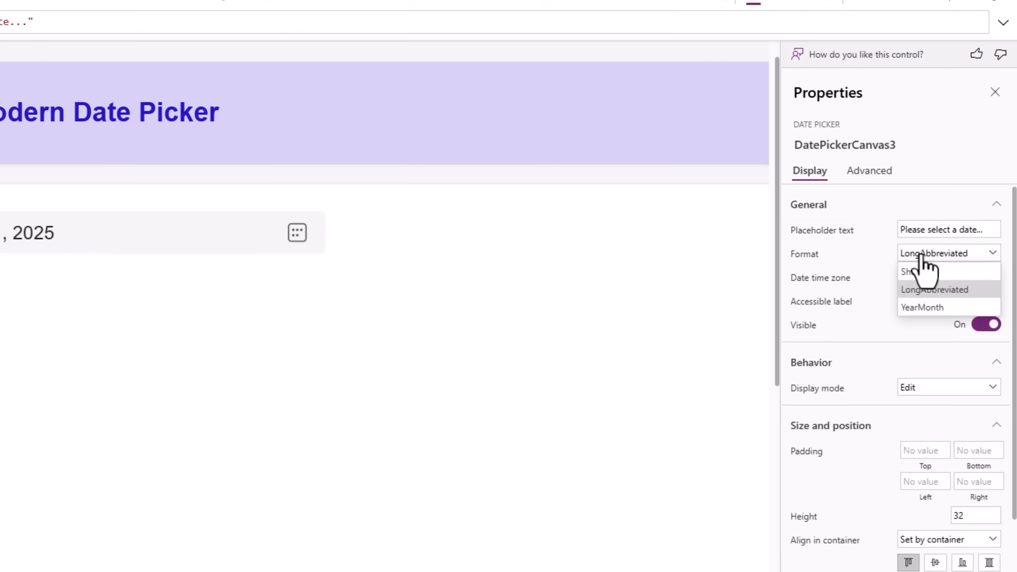
click(912, 272)
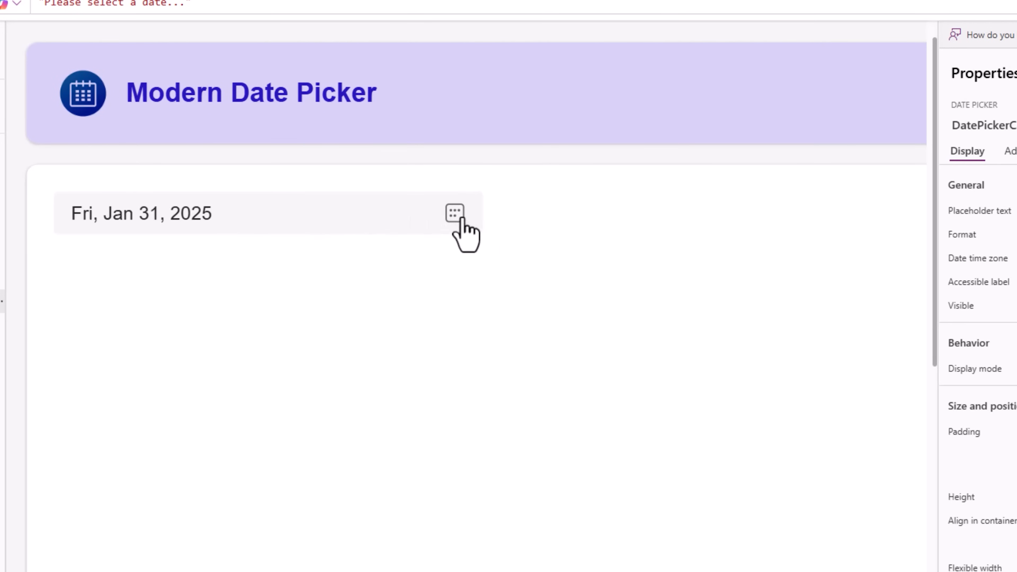
click(460, 218)
click(204, 465)
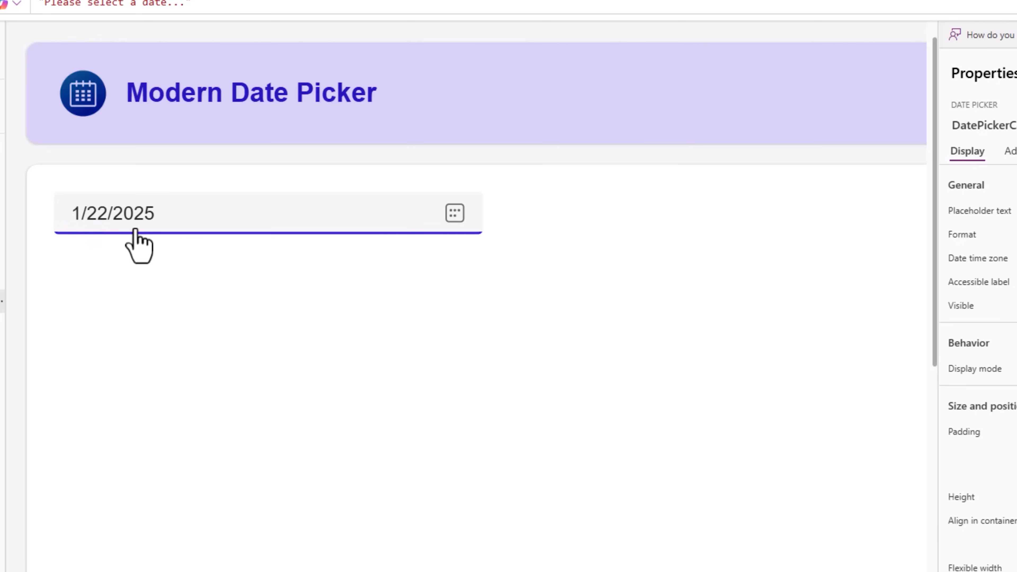
Switch the date picker's format to YearMonth and test it by choosing a day in January 2025.
click(921, 234)
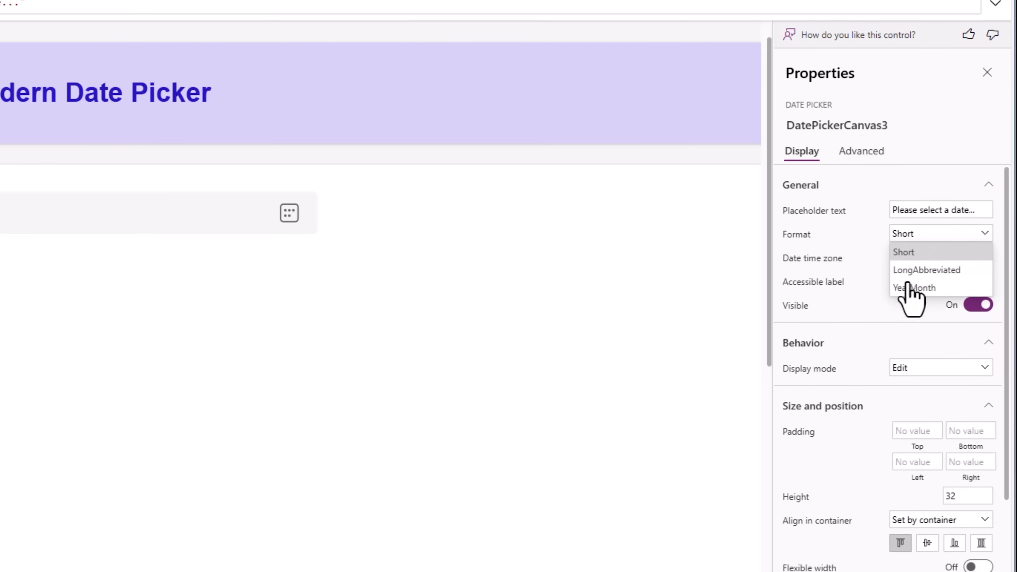
click(906, 293)
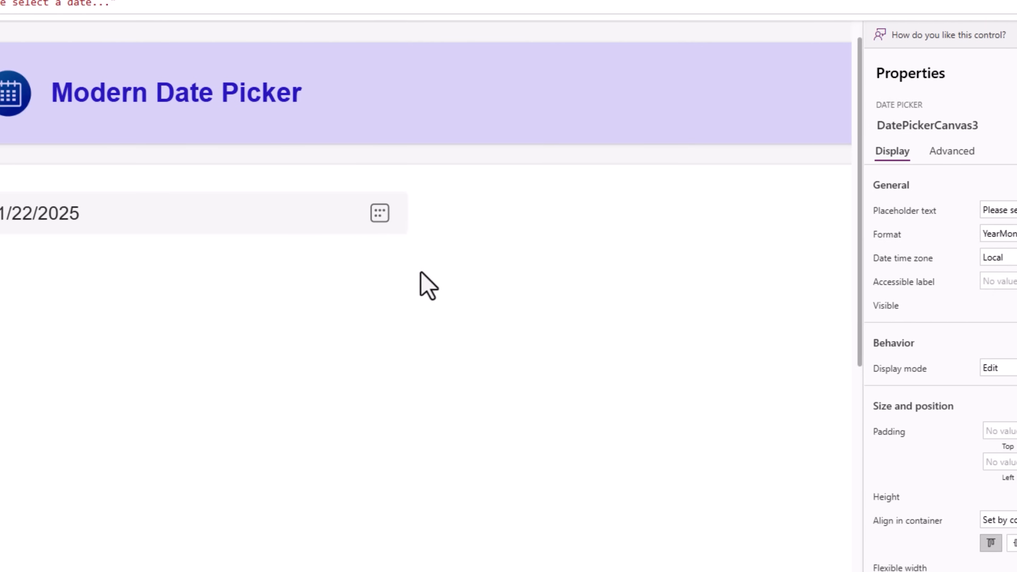
click(273, 211)
click(228, 432)
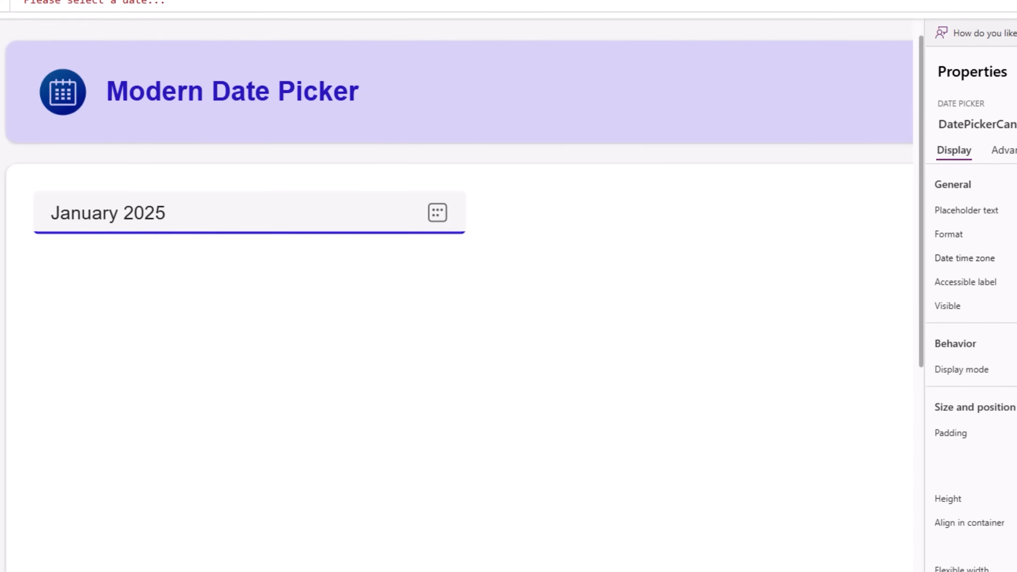
Replace the date picker's Format formula with the custom text "mm/dd/yy" and test it by choosing January 16, 2025.
click(933, 232)
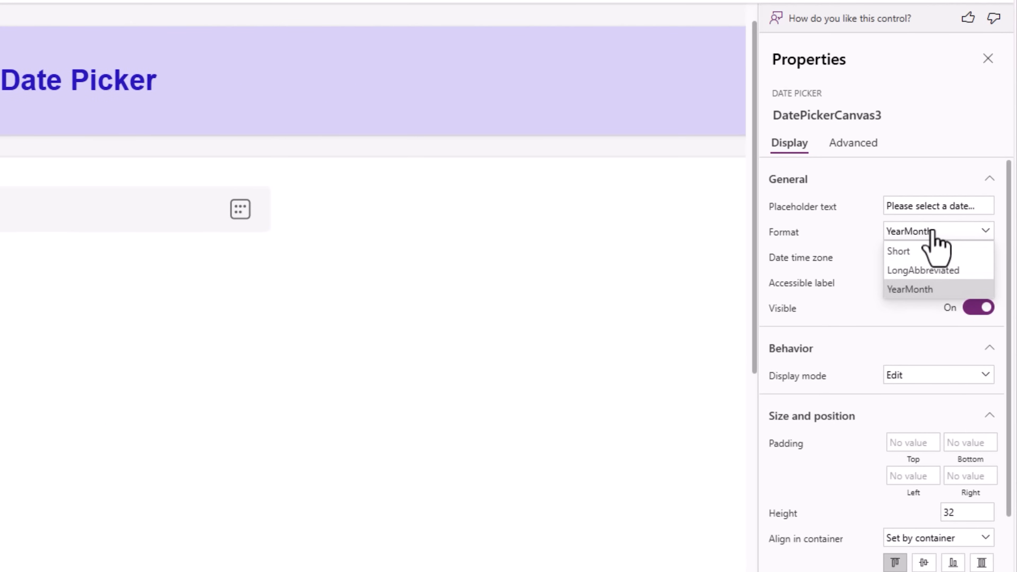
click(784, 233)
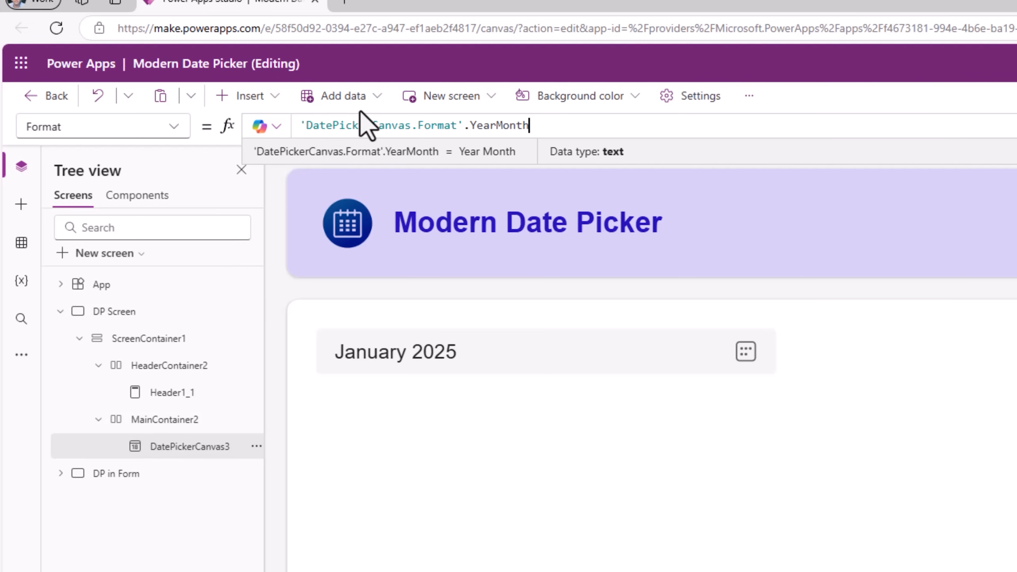
key(ctrl+a)
text(')
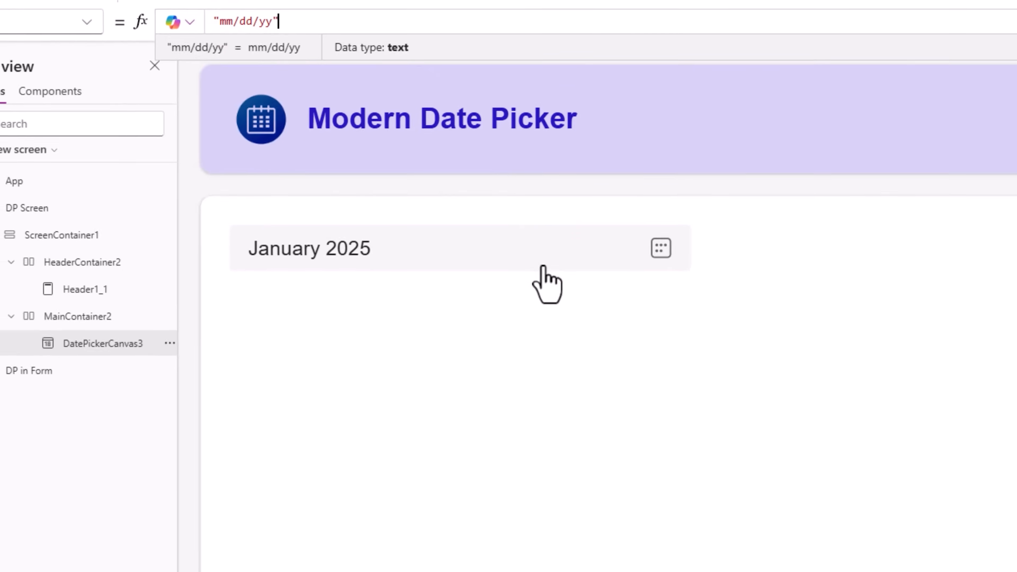
click(552, 429)
click(434, 402)
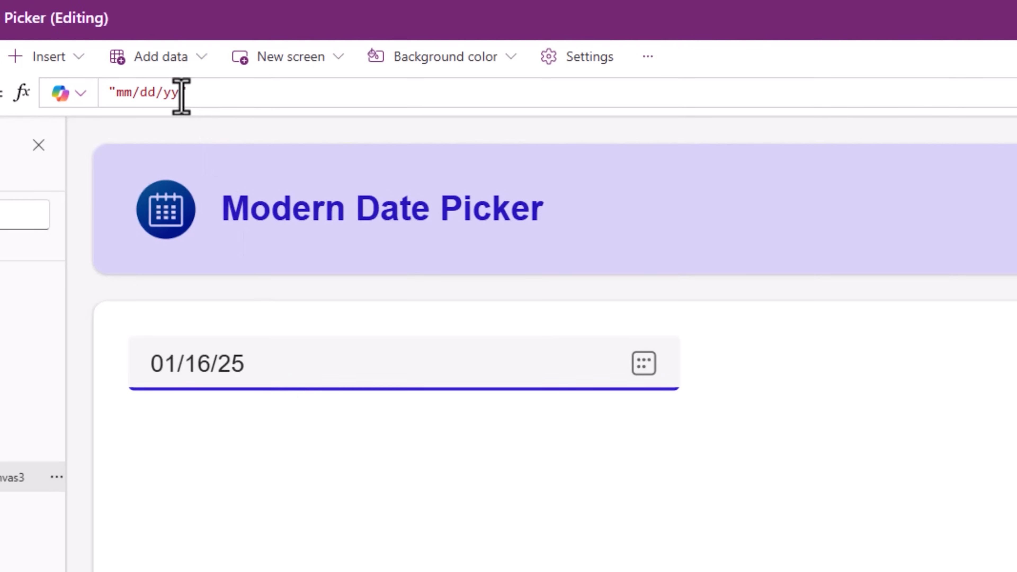
Change the date picker's Format formula to "mm/dd/yyyy" and test it by choosing January 23, 2025.
click(182, 98)
text(yyyy")
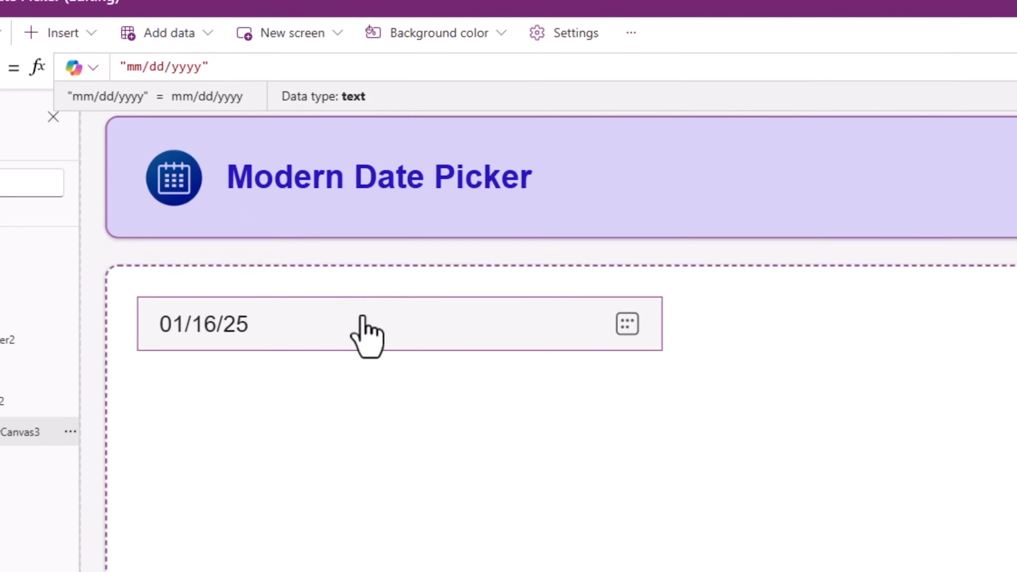
click(362, 363)
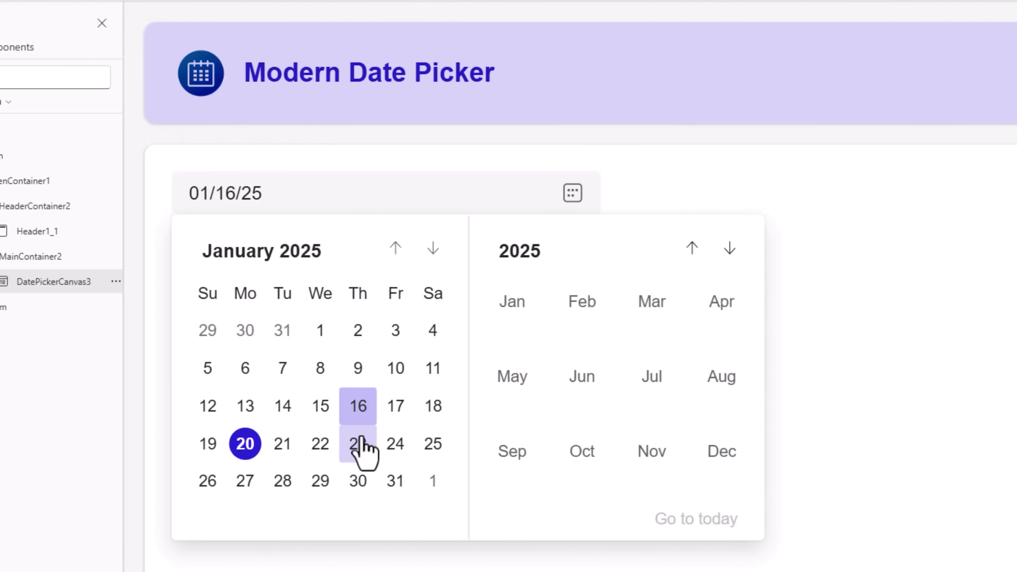
click(352, 438)
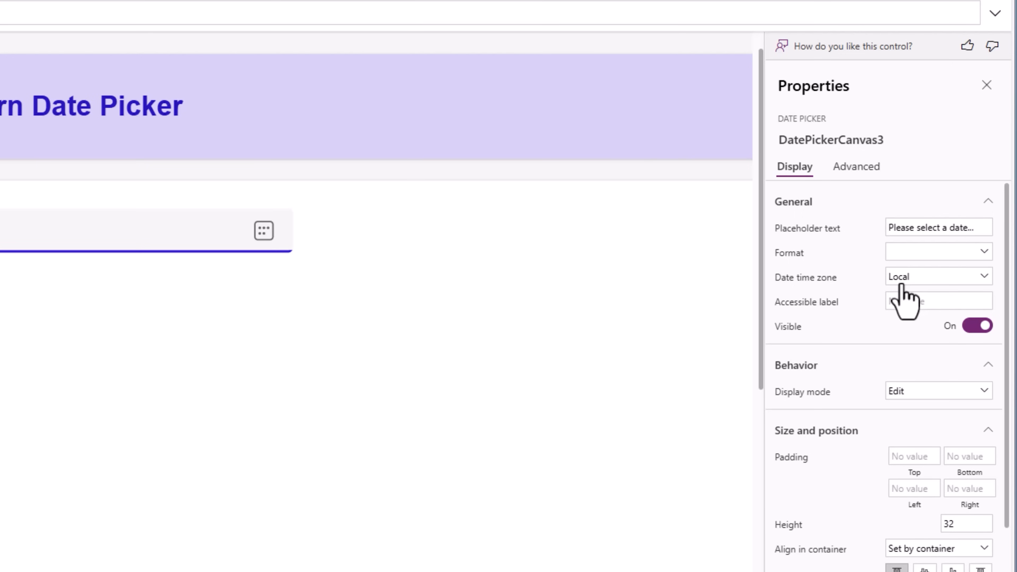
Look at the date time zone choices, and turn the date picker's visibility off and back on.
click(900, 282)
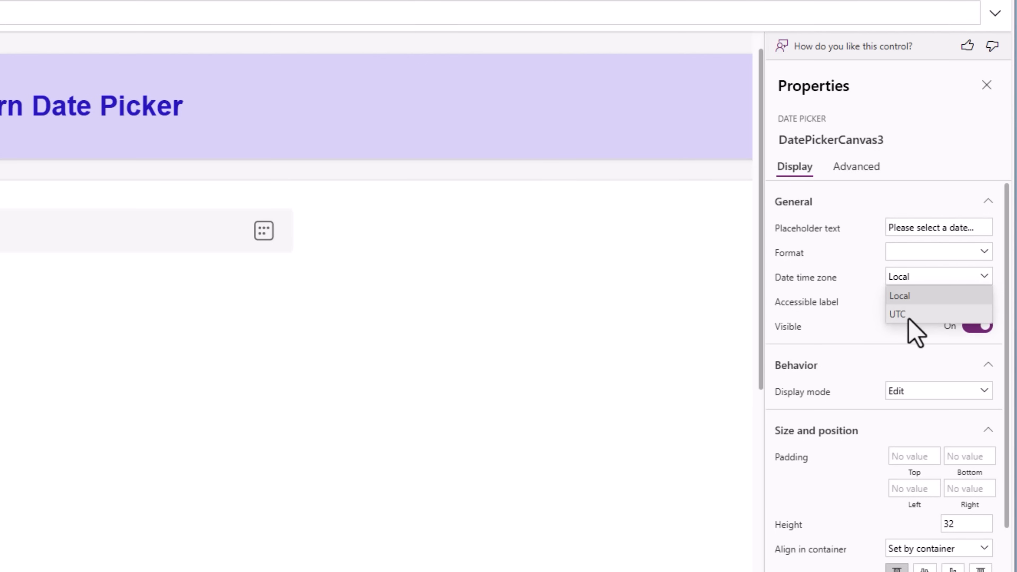
click(847, 266)
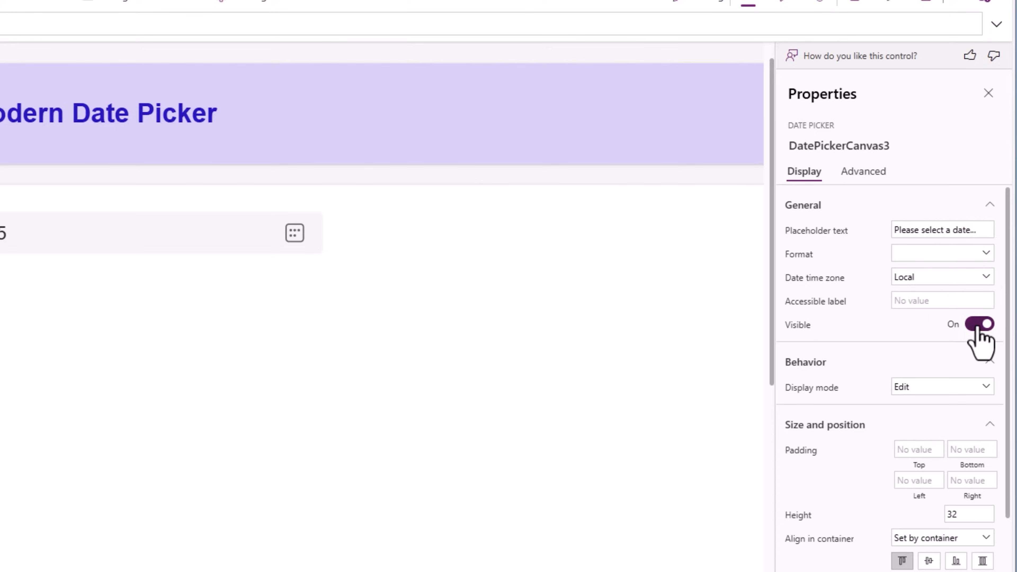
click(979, 325)
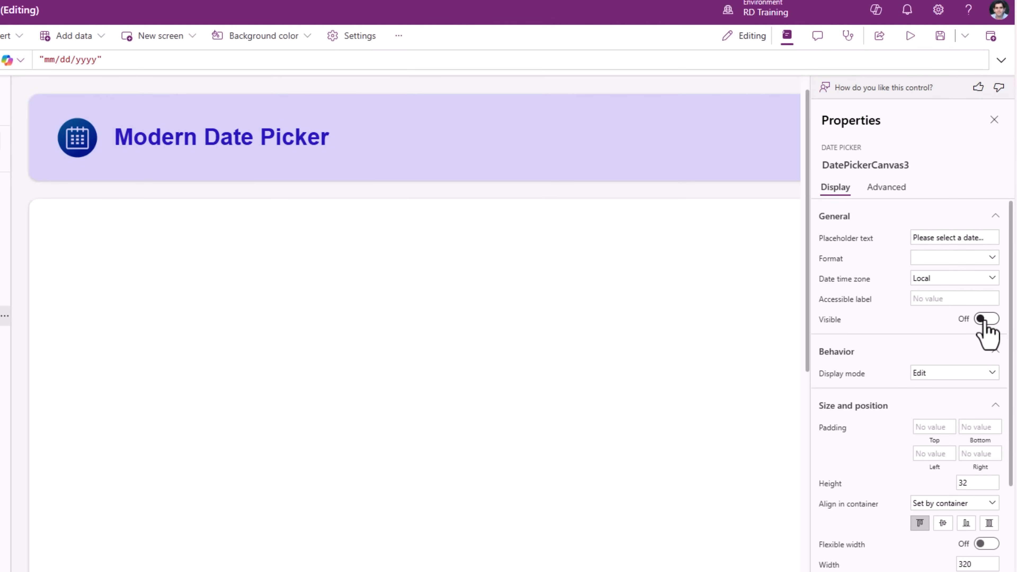
click(986, 320)
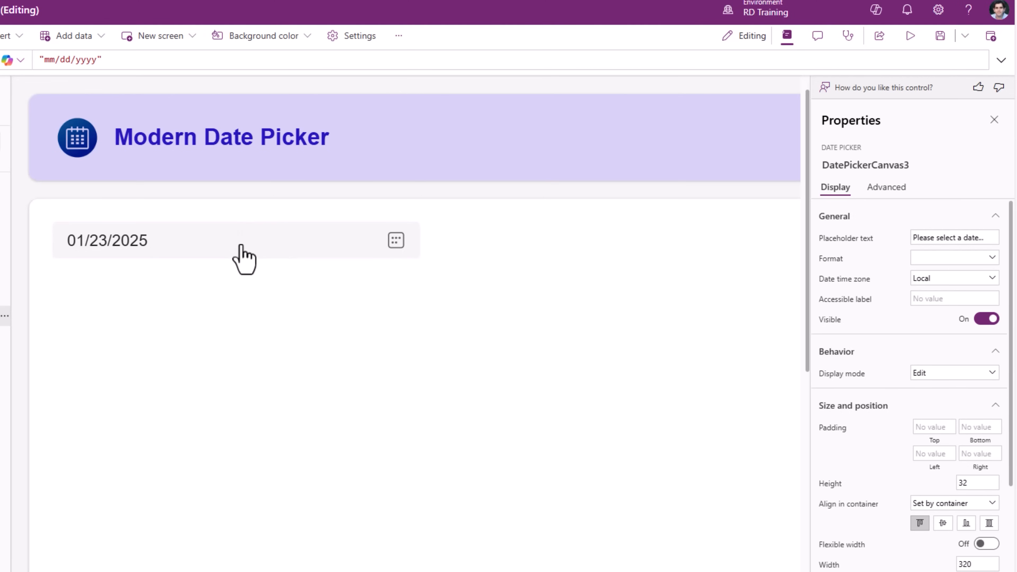
Insert a modern Button control into MainContainer2 beside the date picker.
click(176, 289)
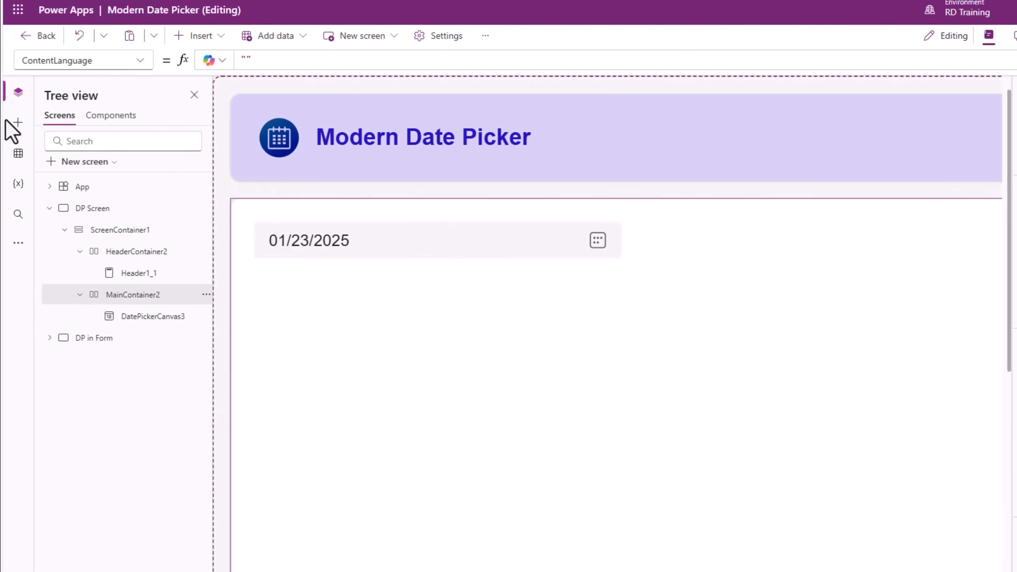
click(11, 124)
click(84, 124)
text(but)
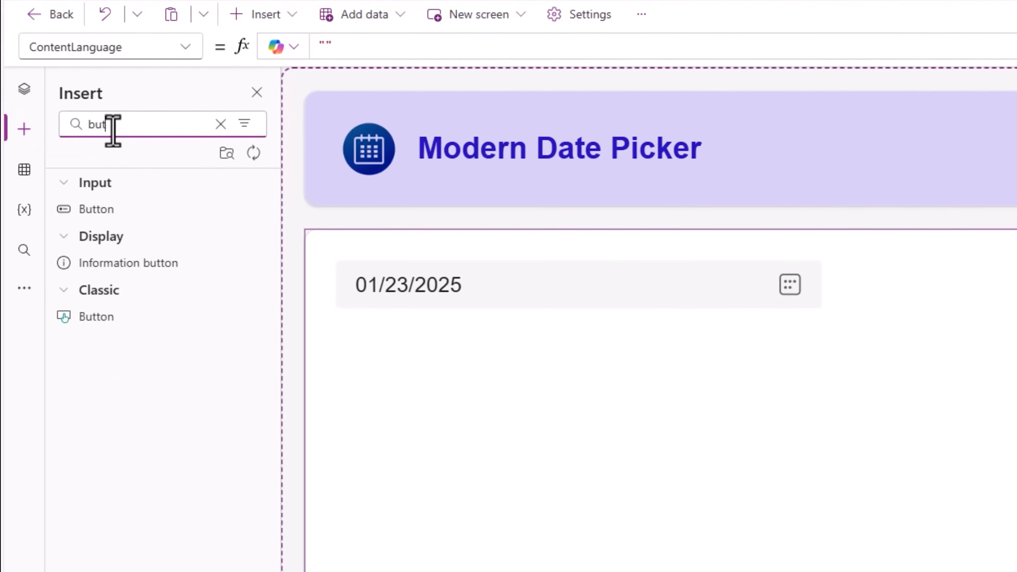
text(ton)
click(130, 208)
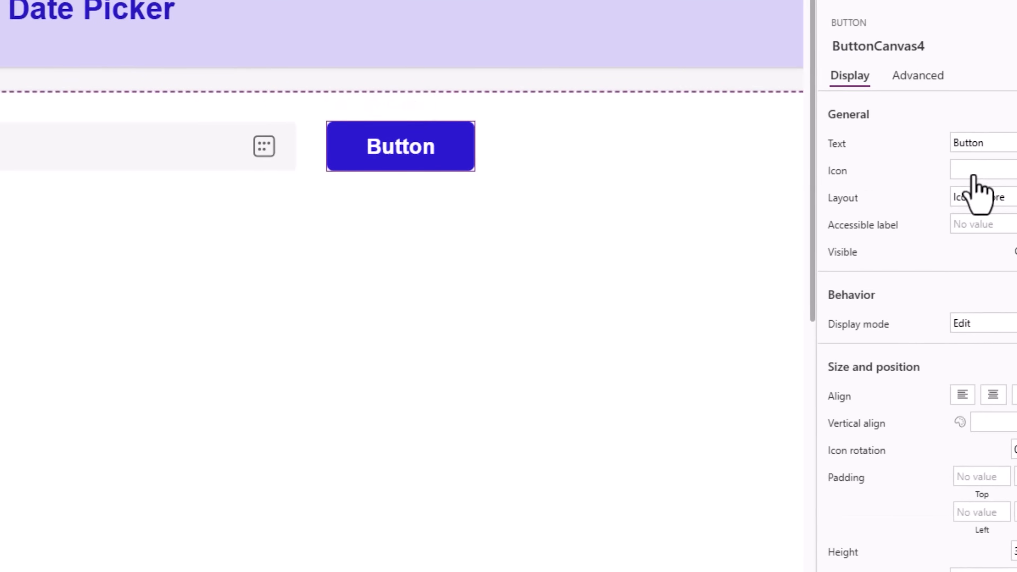
Give the new button the ArrowReset icon and set its layout to Icon only.
click(972, 173)
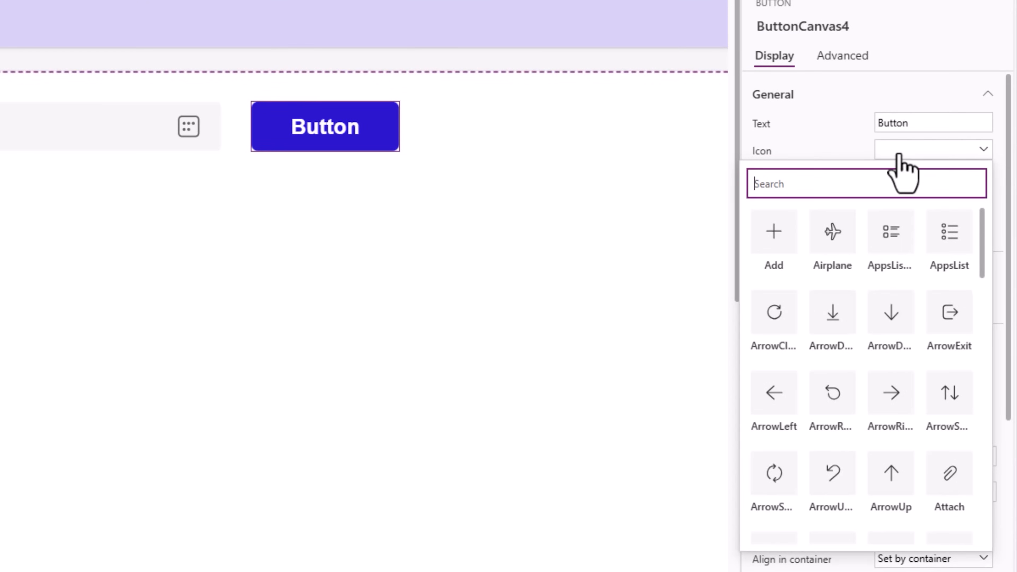
text(reset)
click(776, 235)
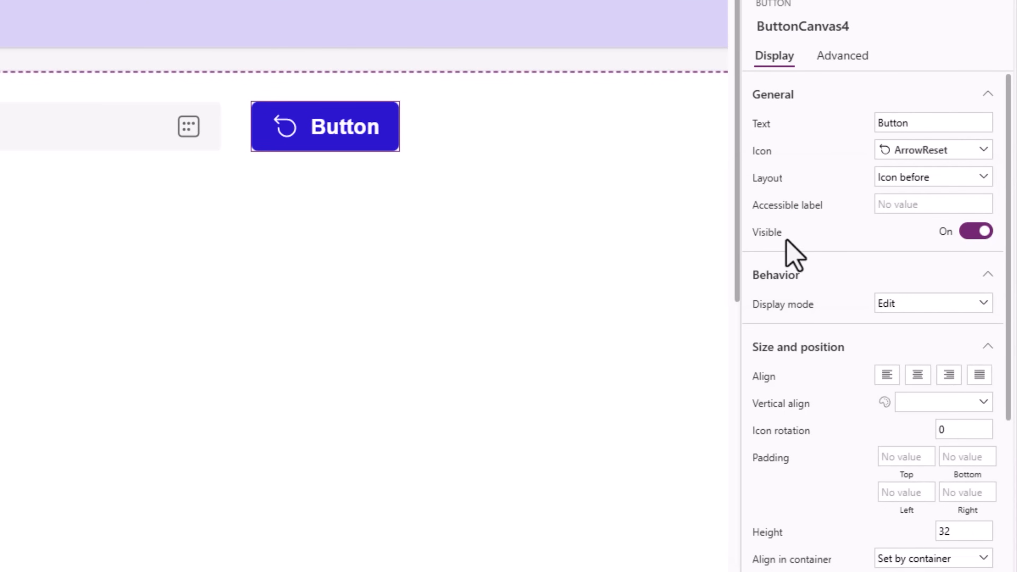
click(939, 179)
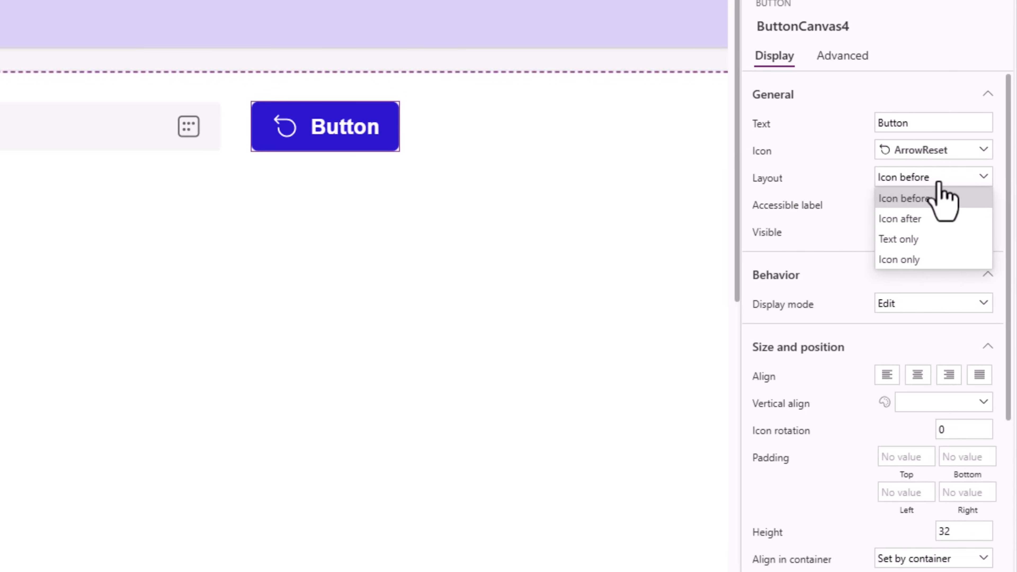
click(901, 260)
Set the icon button's type to Secondary.
scroll(903, 400, down, 5)
click(899, 368)
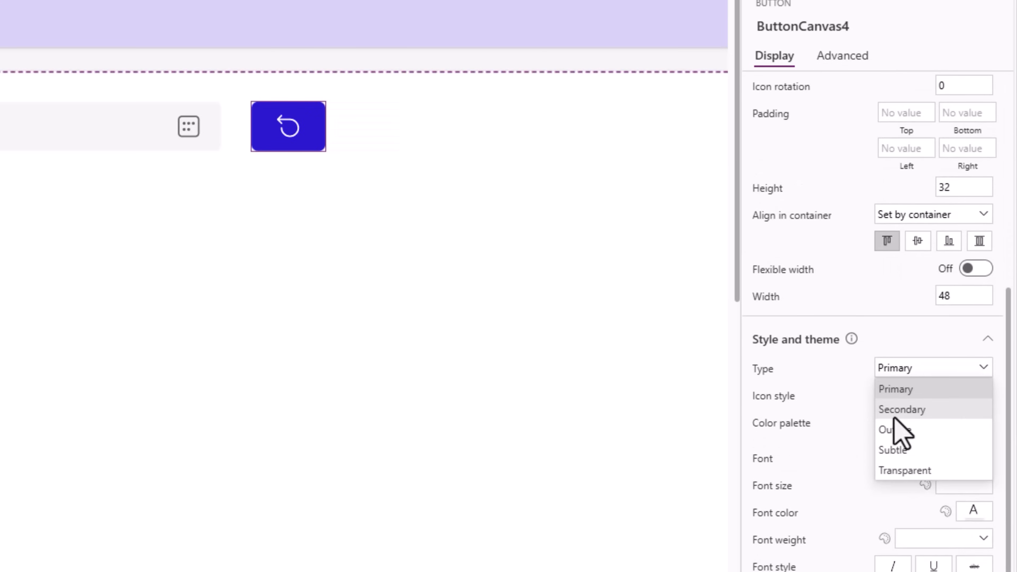
click(895, 412)
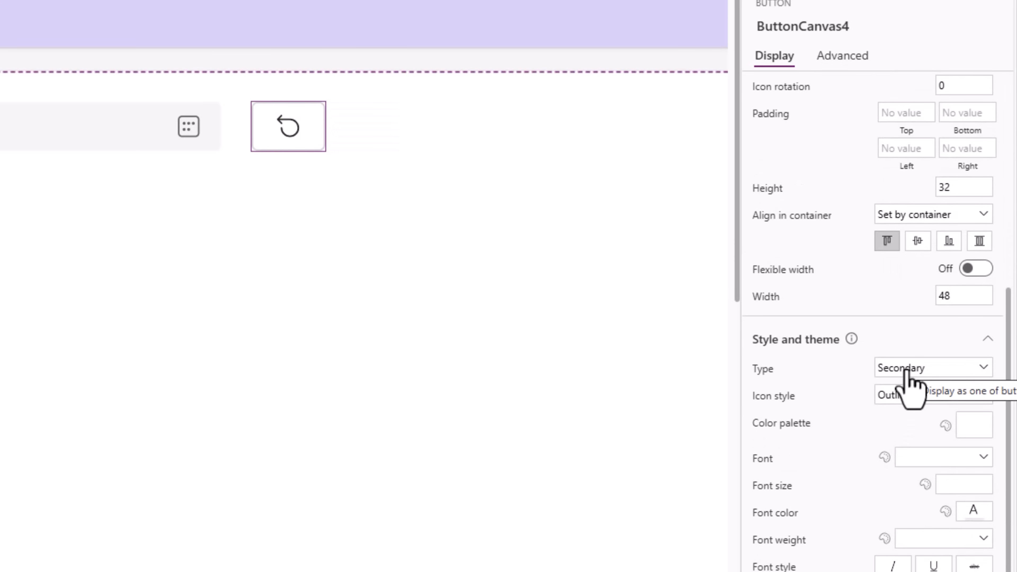
Set the button's OnSelect formula to Reset(DatePickerCanvas3) and test it by resetting the date picker.
mouse_move(256, 136)
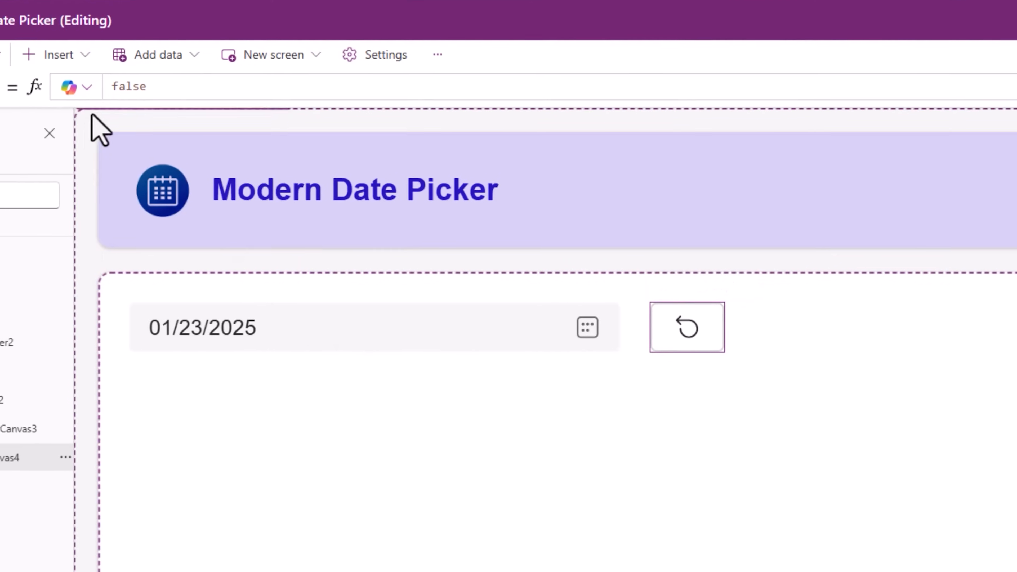
double_click(148, 96)
text(R)
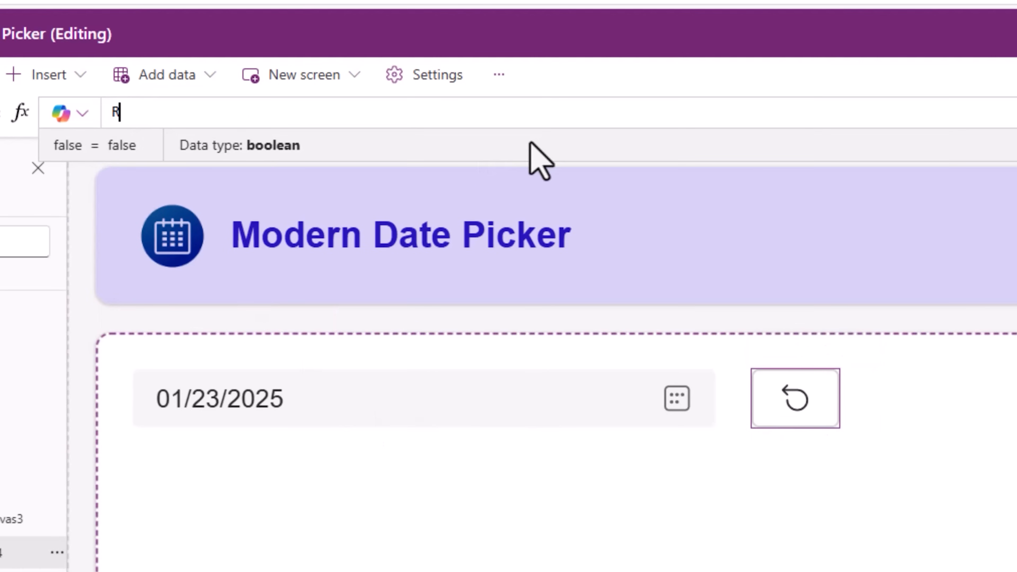
text(eset()
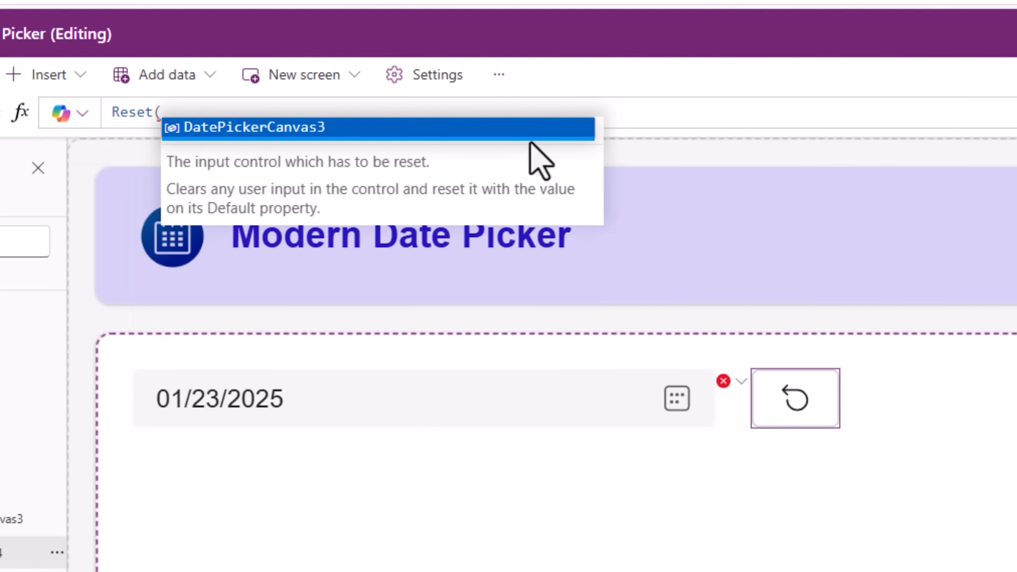
click(312, 129)
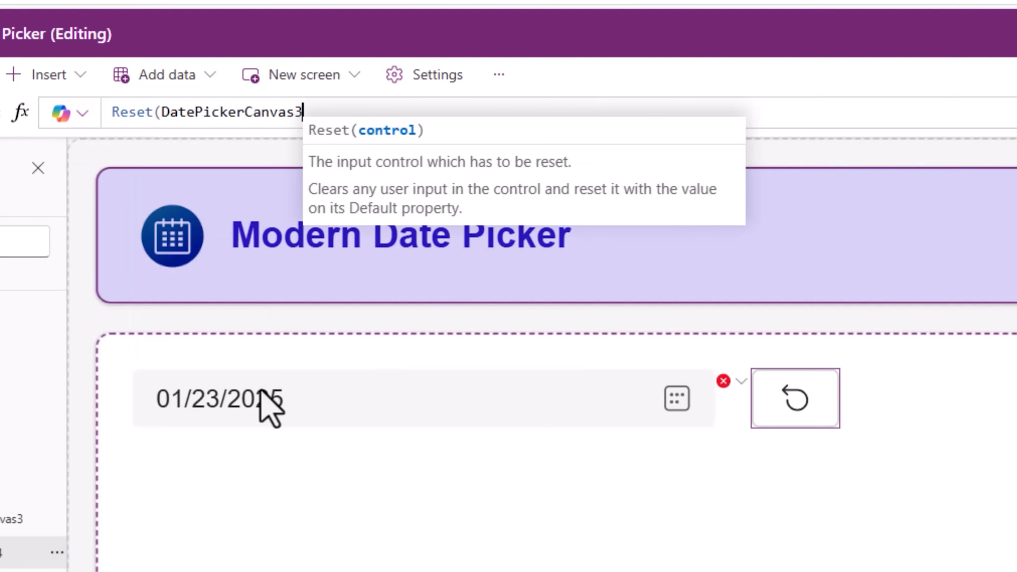
text())
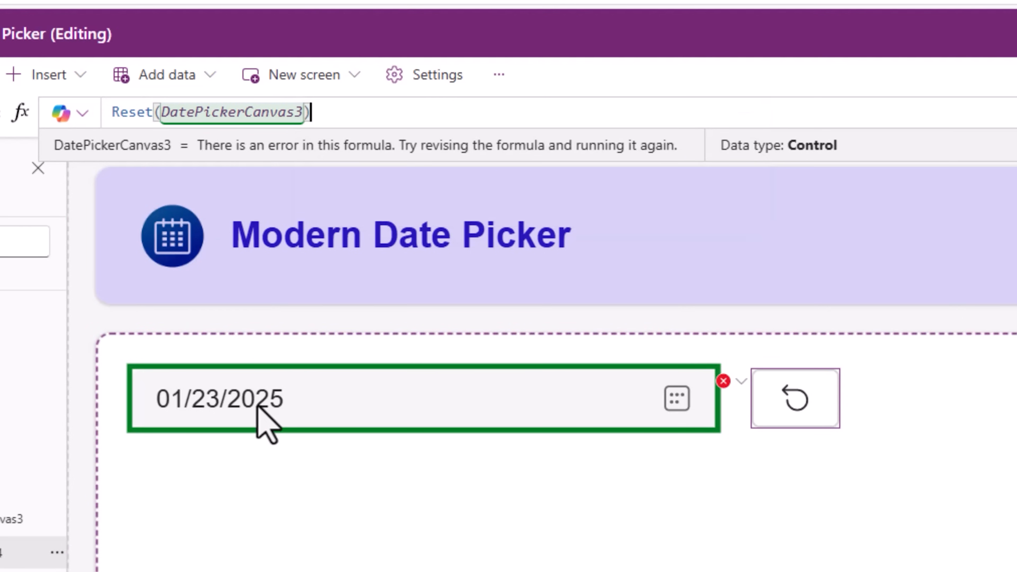
click(760, 309)
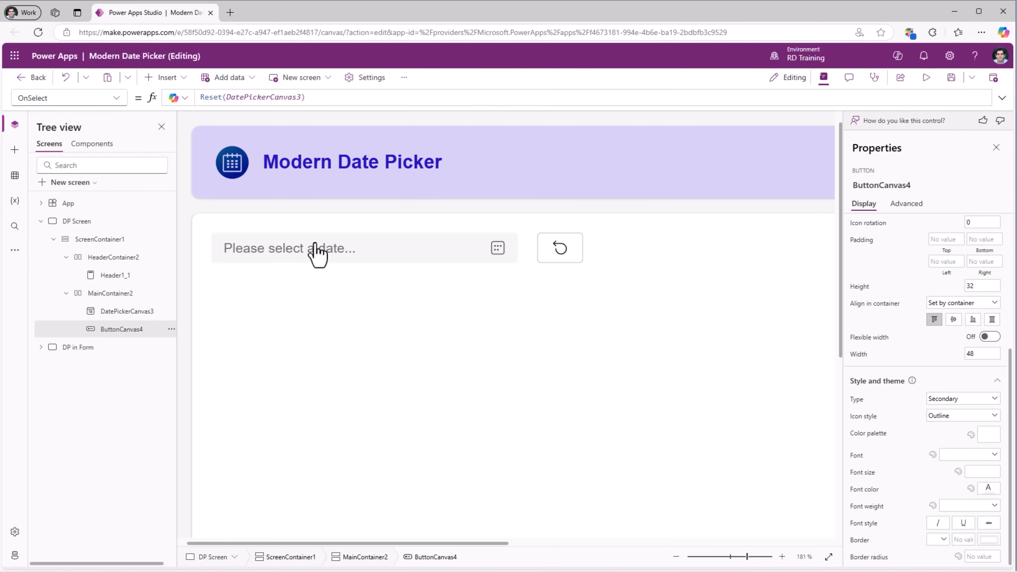
Set the date picker's SelectedDate property to Today().
click(342, 251)
click(36, 98)
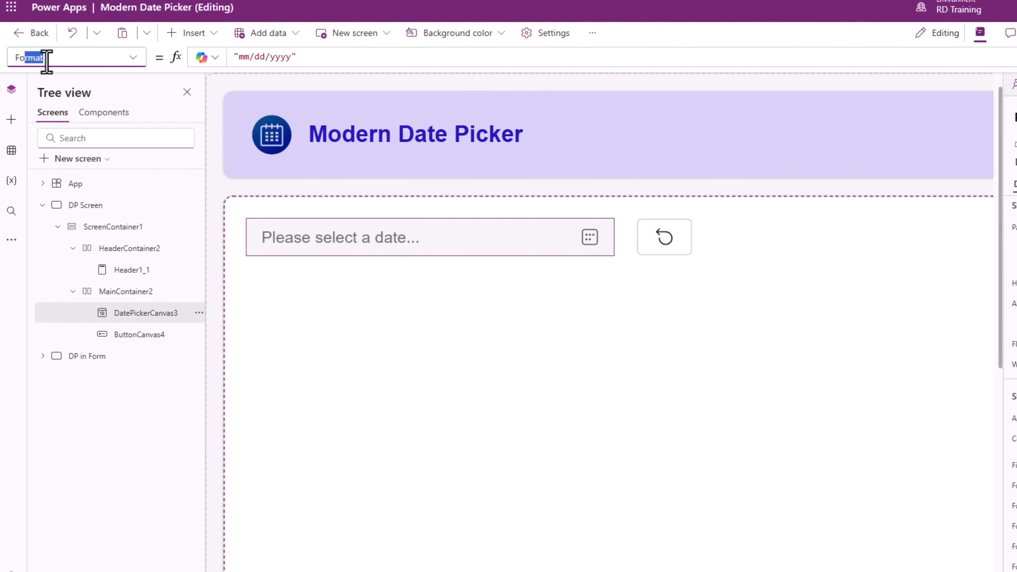
text(se)
click(86, 538)
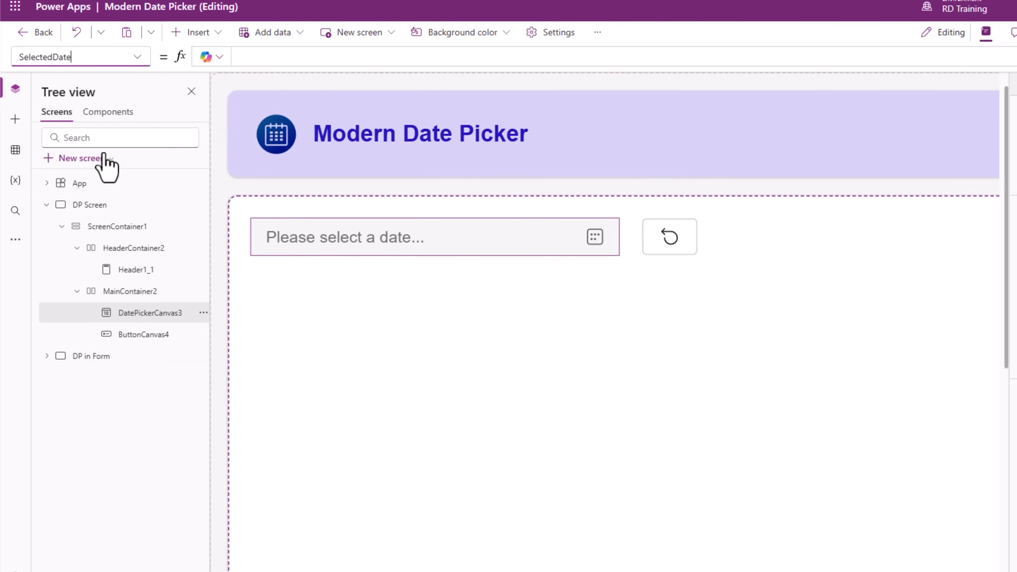
click(261, 56)
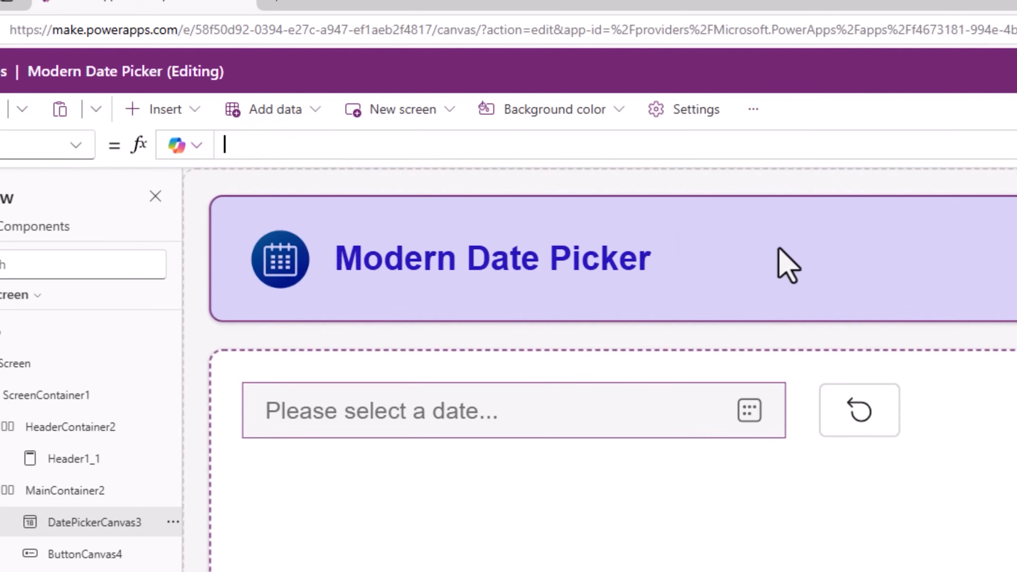
text(Today())
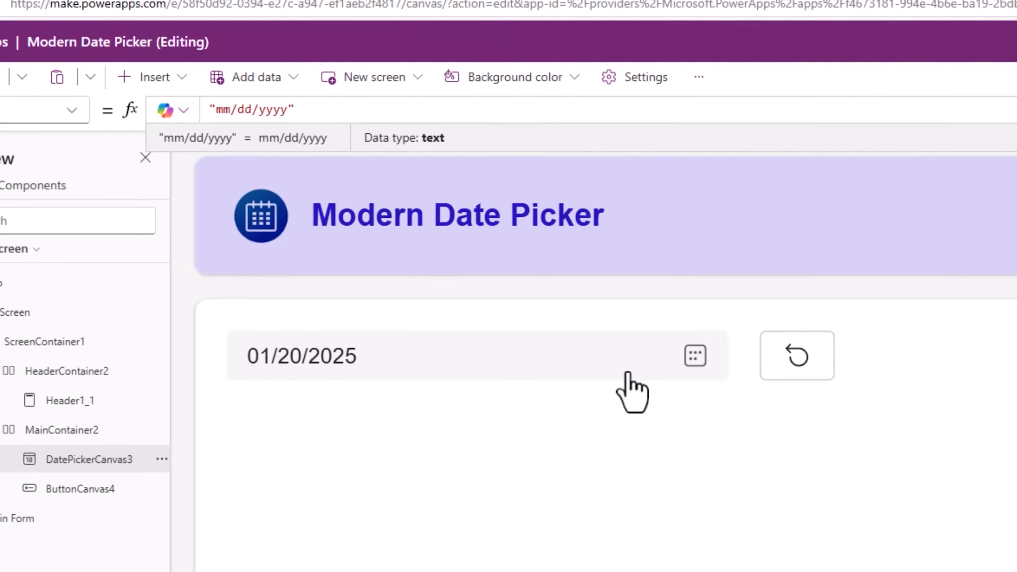
Test the default date by choosing January 24, 2025 and resetting the date picker with the reset button.
click(753, 424)
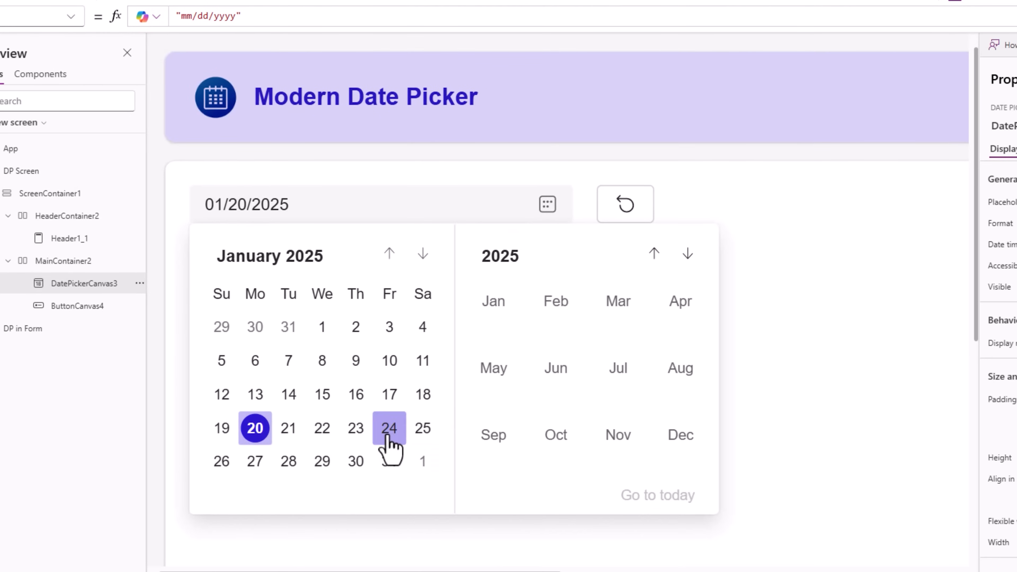
click(389, 429)
click(623, 212)
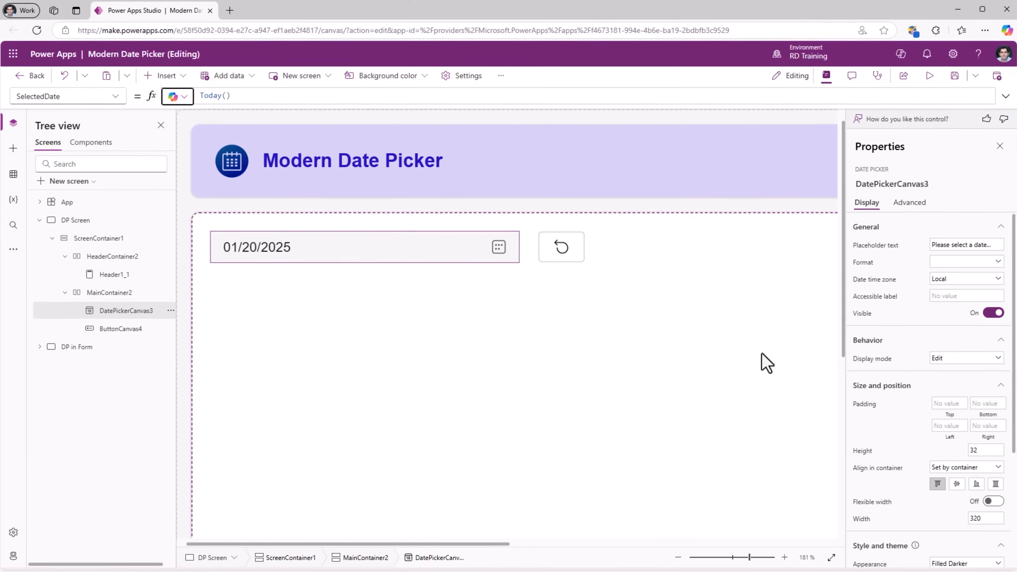
Set the date picker's appearance to Outline.
scroll(897, 397, down, 4)
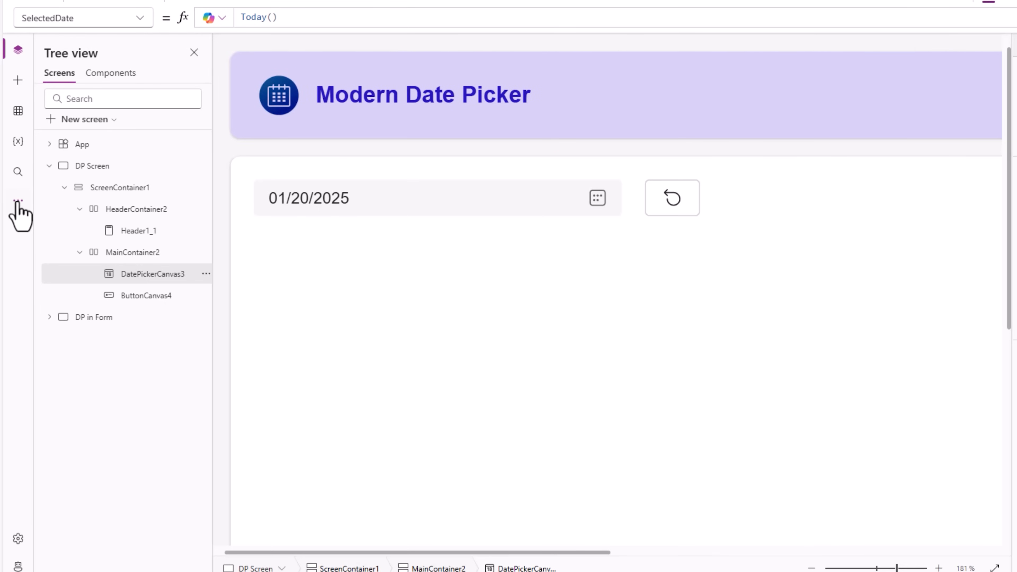
click(18, 201)
click(80, 206)
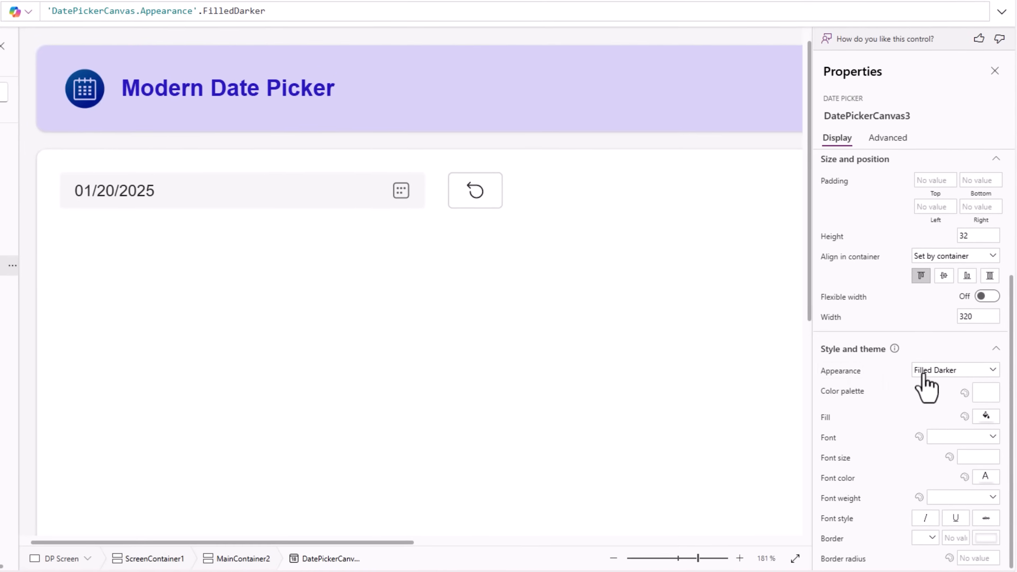
click(934, 370)
click(929, 415)
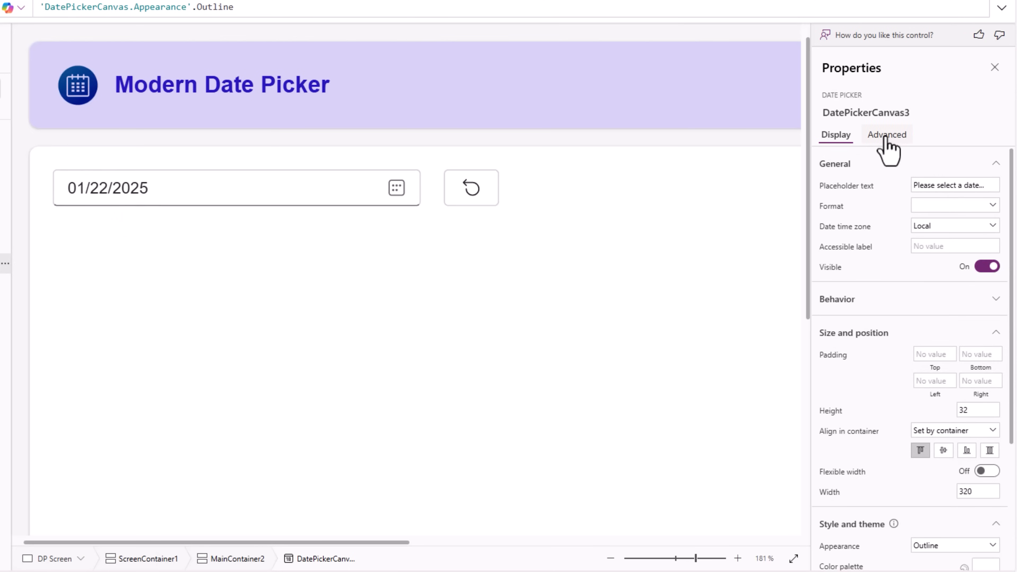
Set the date picker's OnChange formula to Notify($"Selected Date is {Self.SelectedDate}",NotificationType.Information,3000).
click(887, 138)
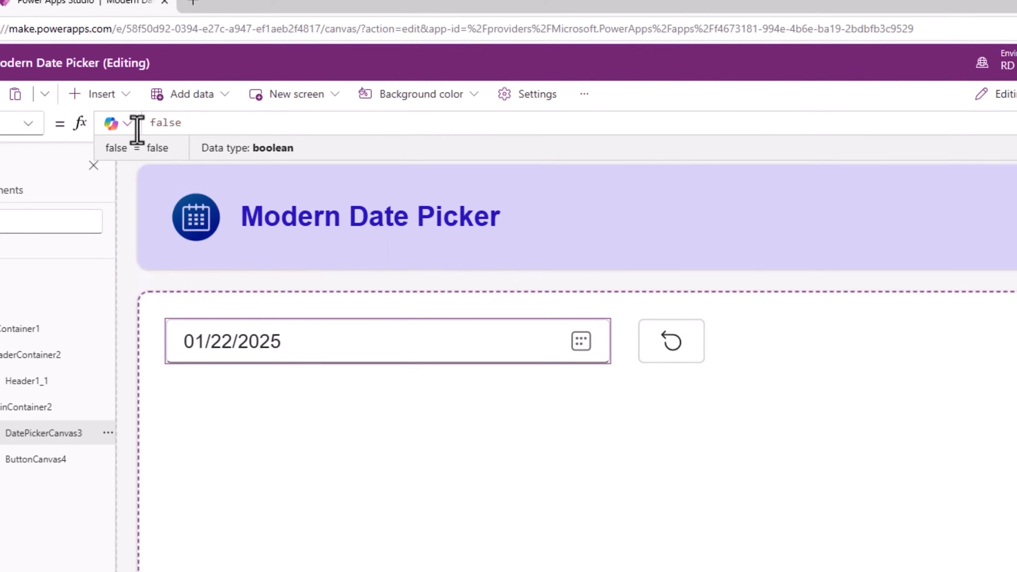
drag(224, 140, 147, 132)
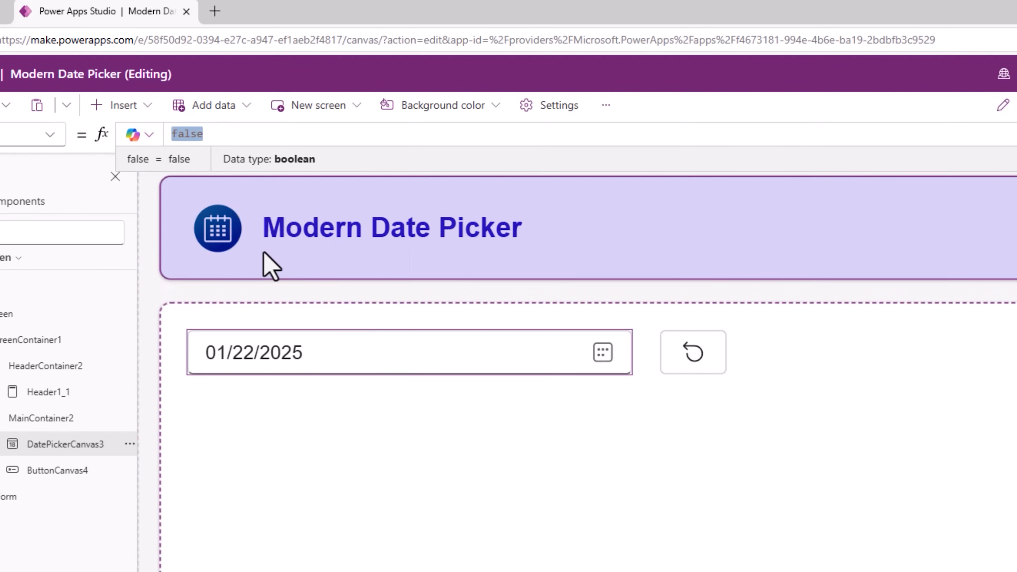
text(Notify()
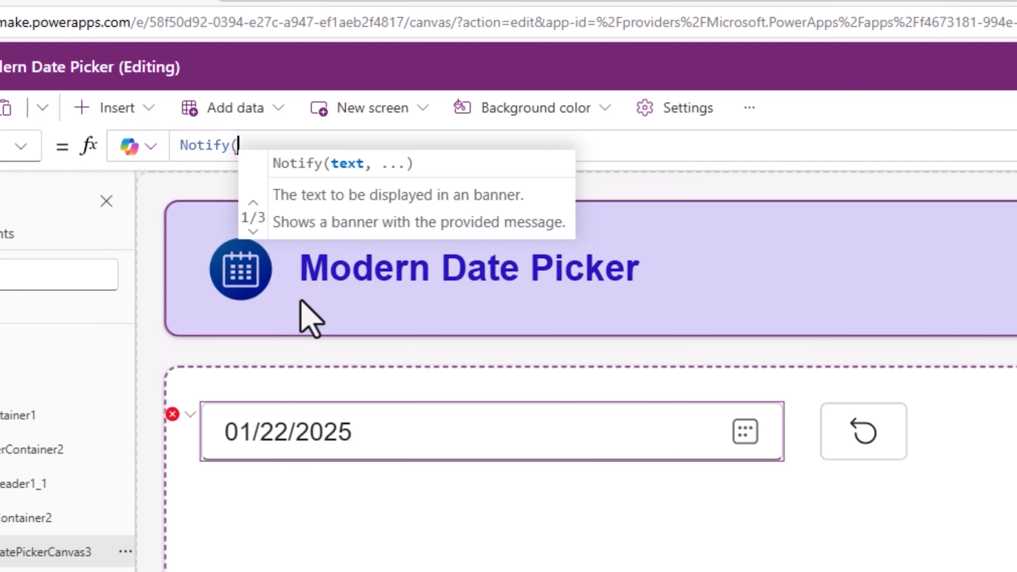
text($")
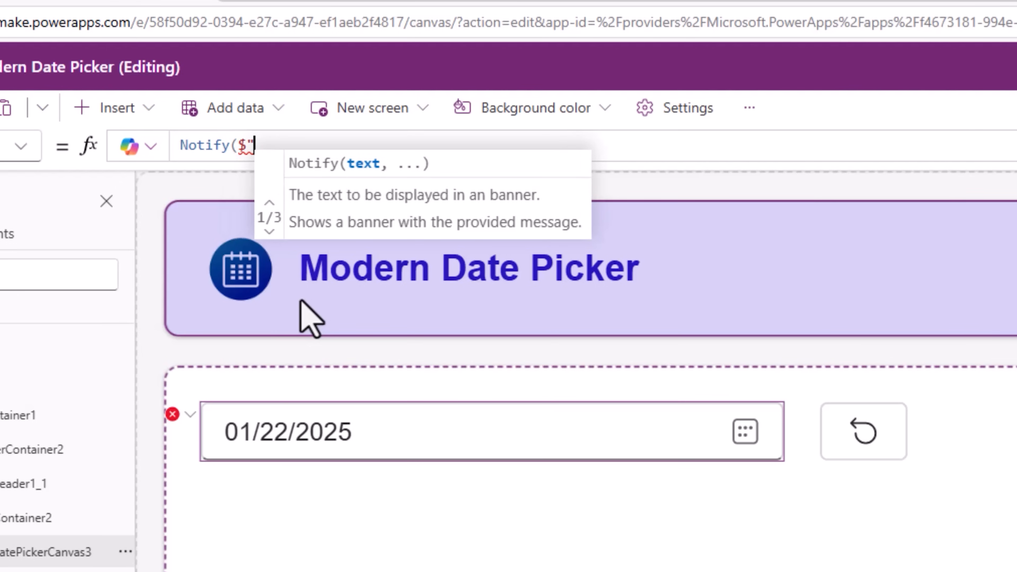
text(Selected Date is )
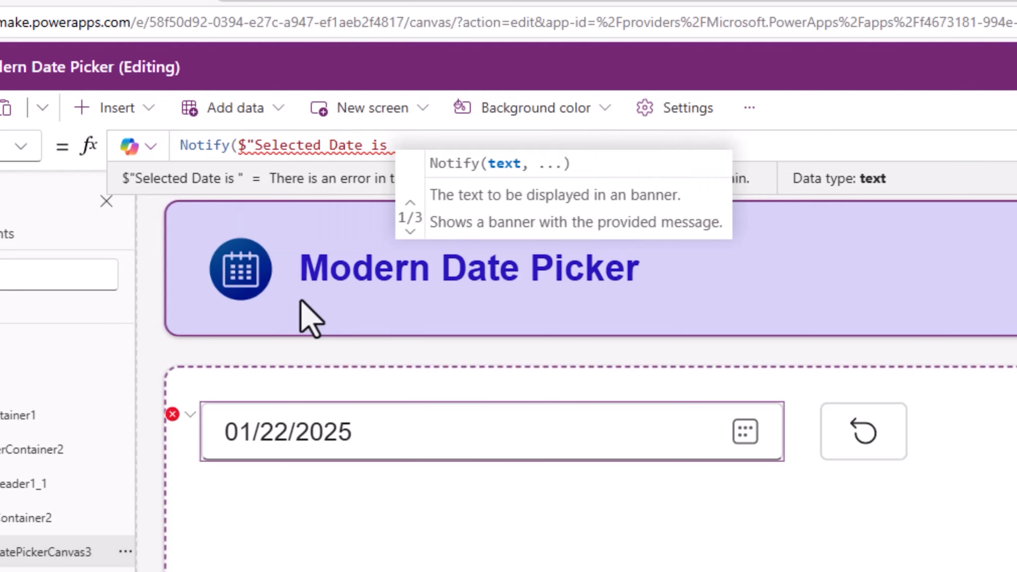
text({Self)
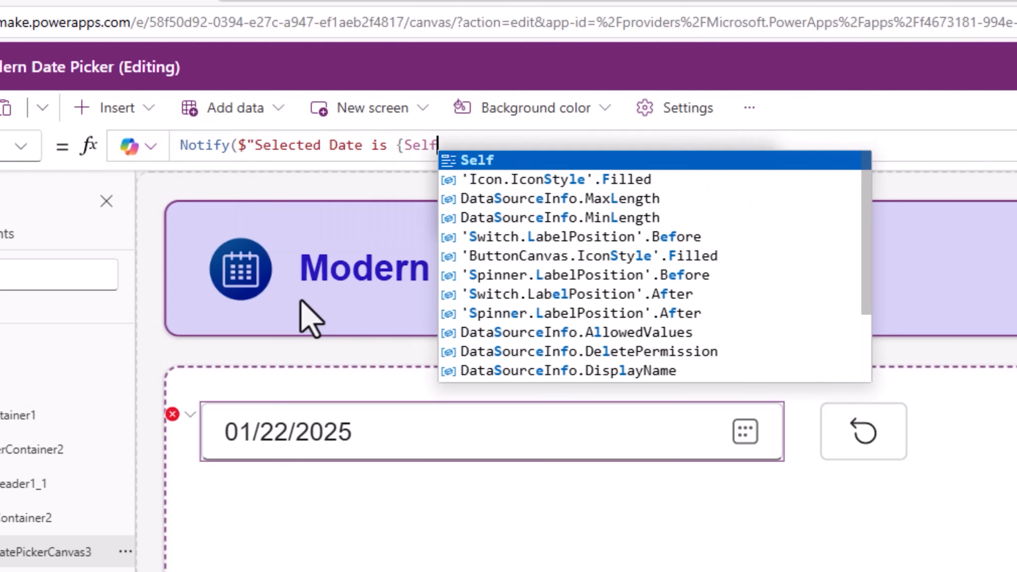
text(.sele)
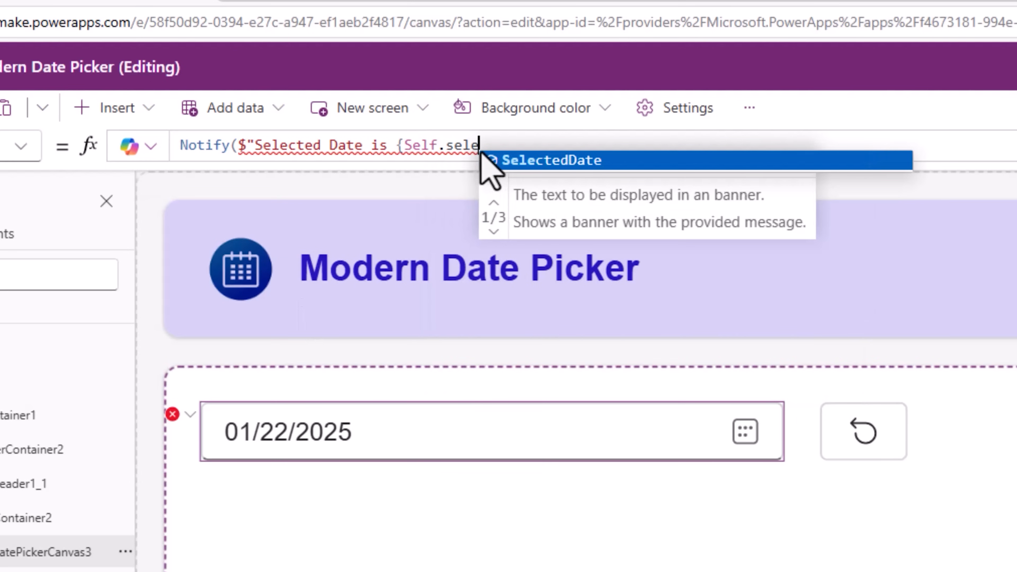
key(Tab)
text(})
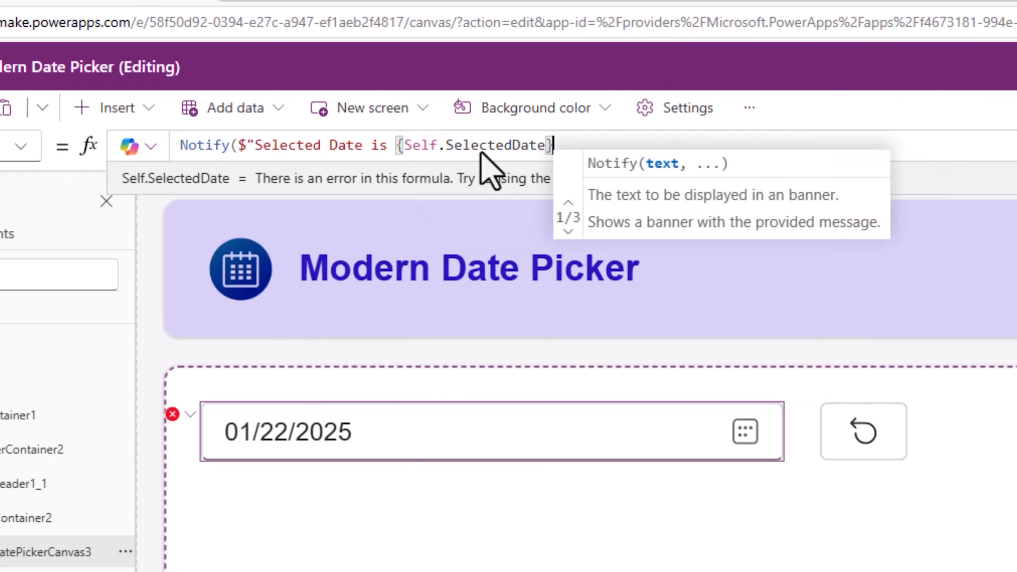
text(",)
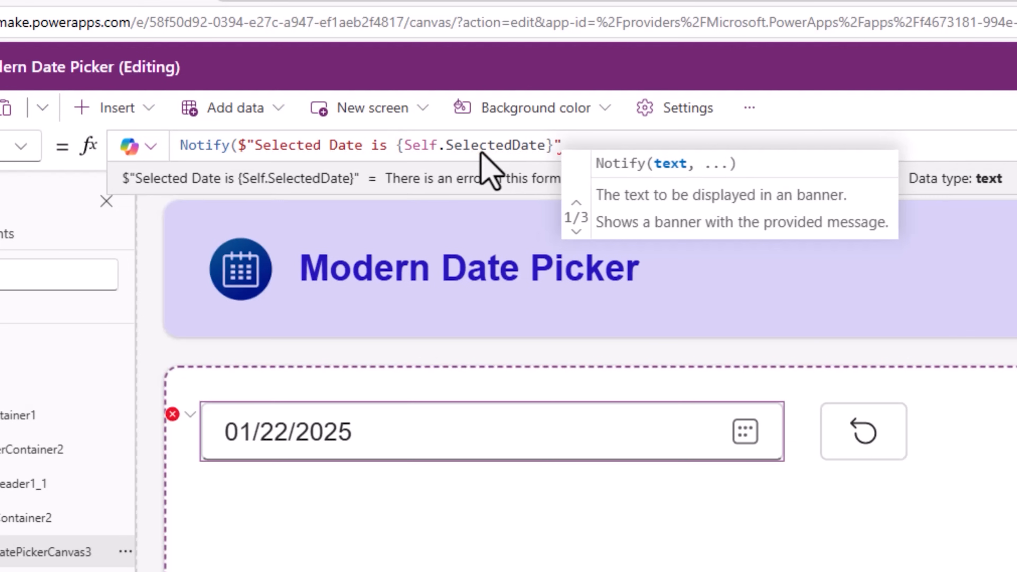
key(Tab)
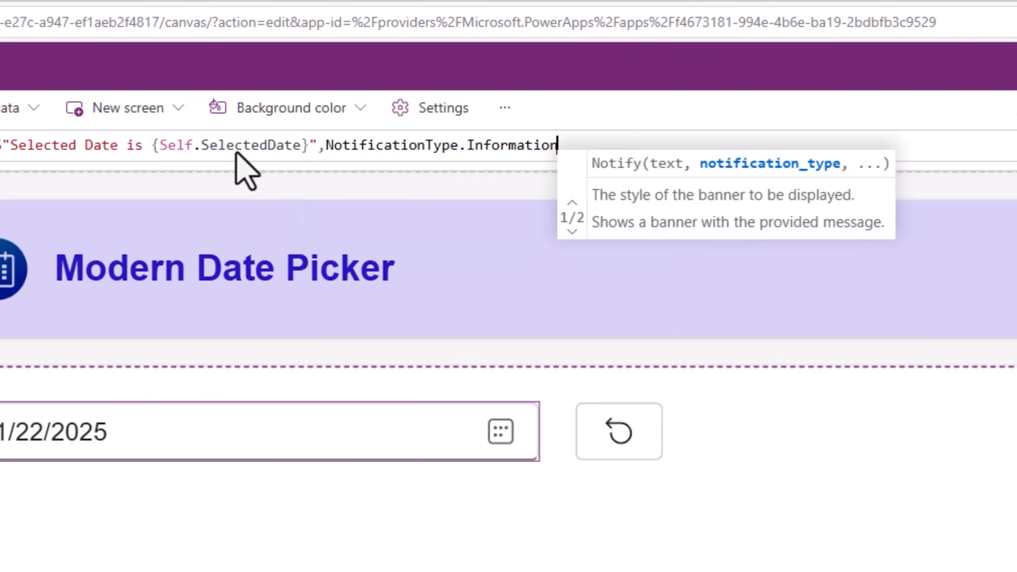
text(,3000))
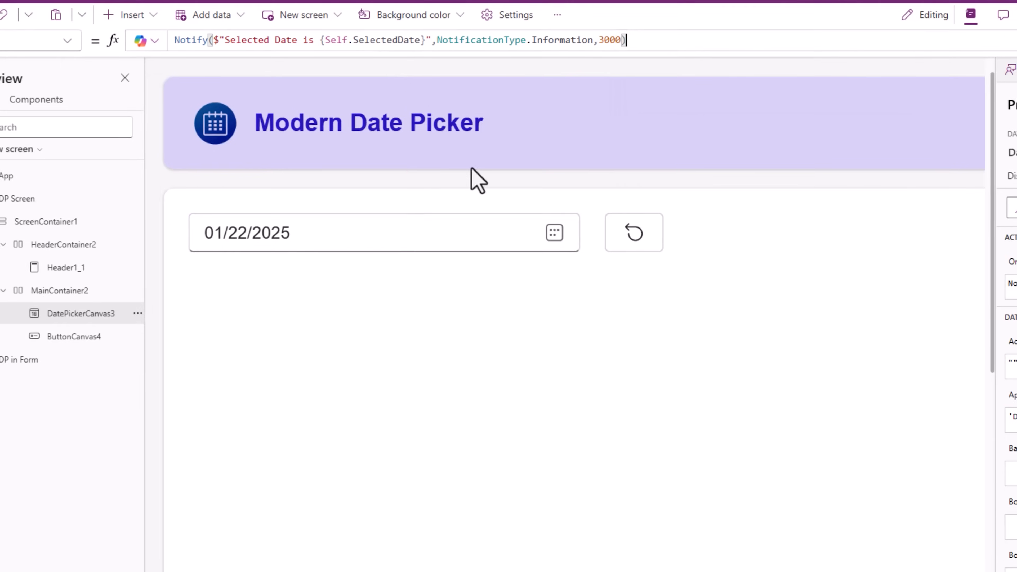
Test the selection notification by choosing January 24 and January 29, 2025 in the date picker, and reopen its calendar.
click(554, 235)
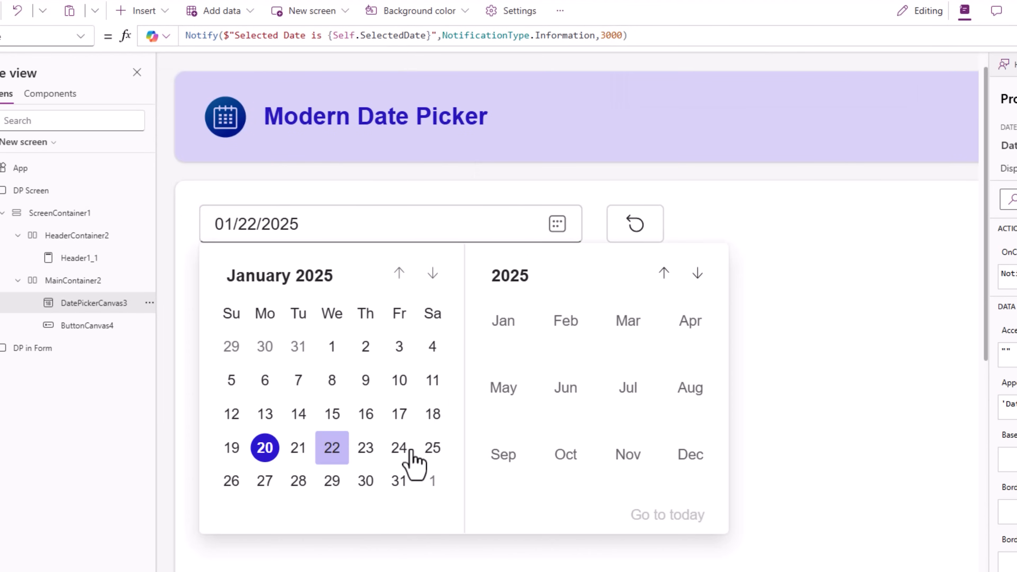
click(402, 450)
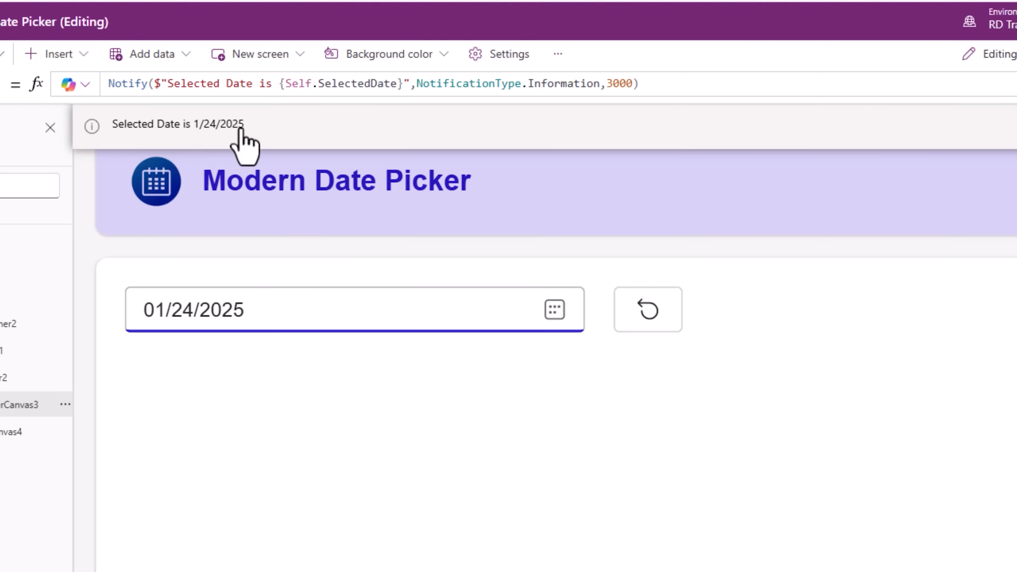
click(554, 309)
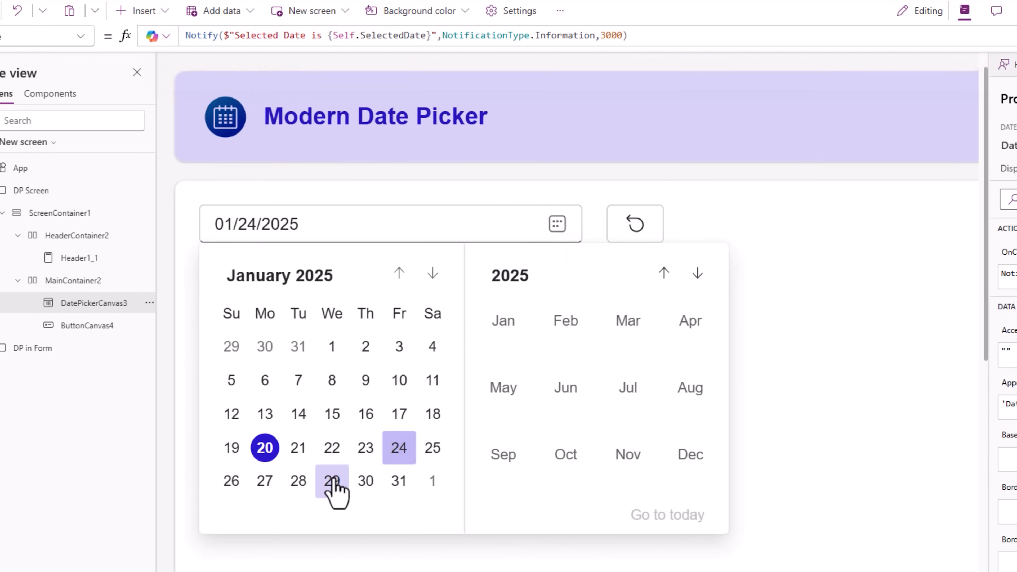
click(333, 481)
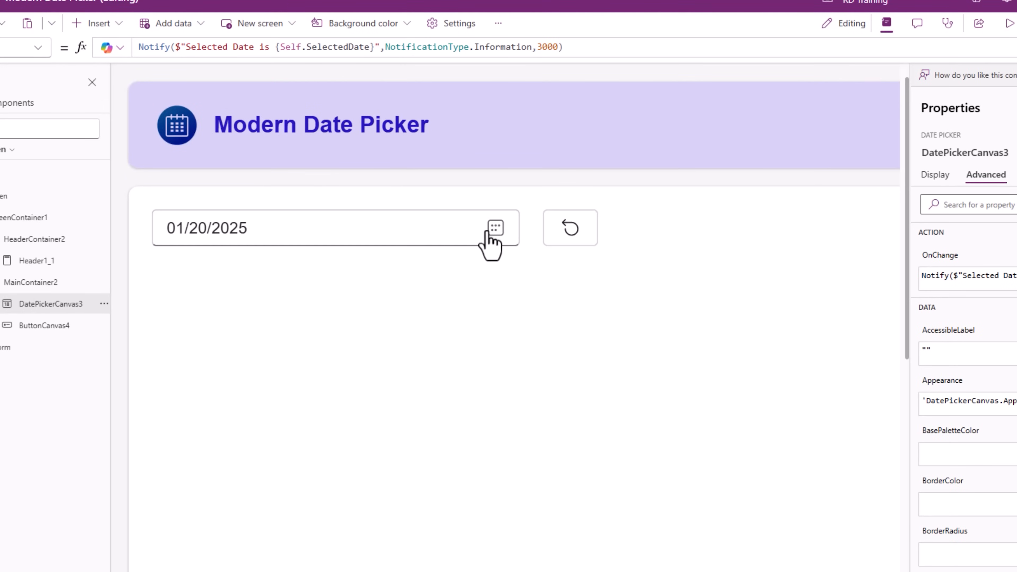
click(554, 310)
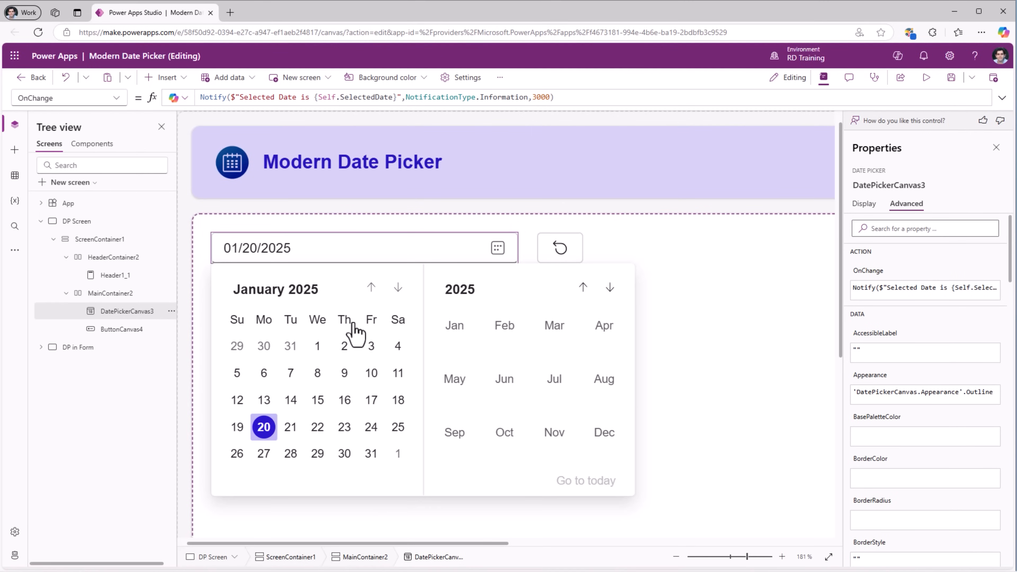
Find the date picker's EndDate property and set it to DateAdd(Today(),30).
click(932, 228)
text(end)
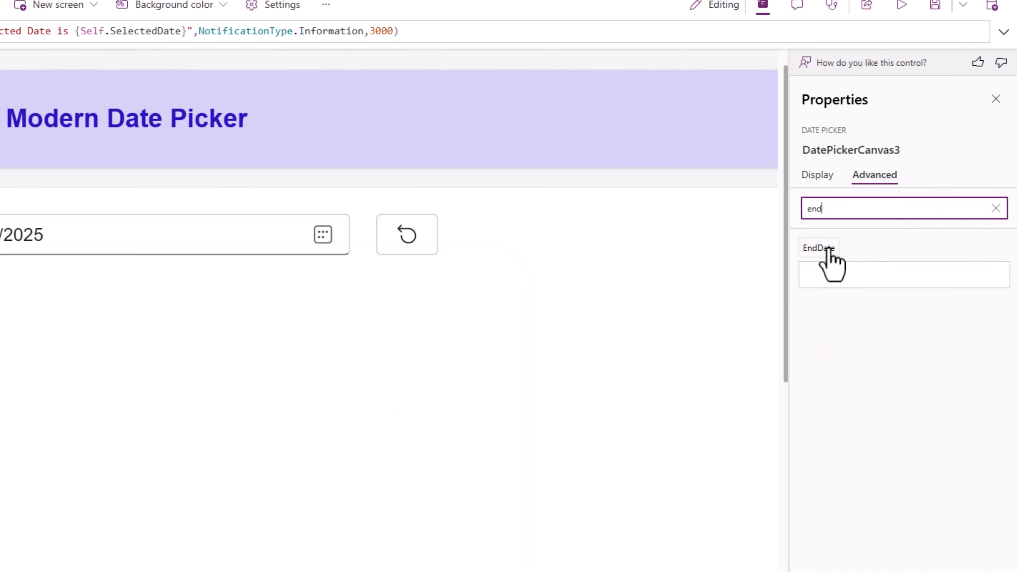
click(828, 250)
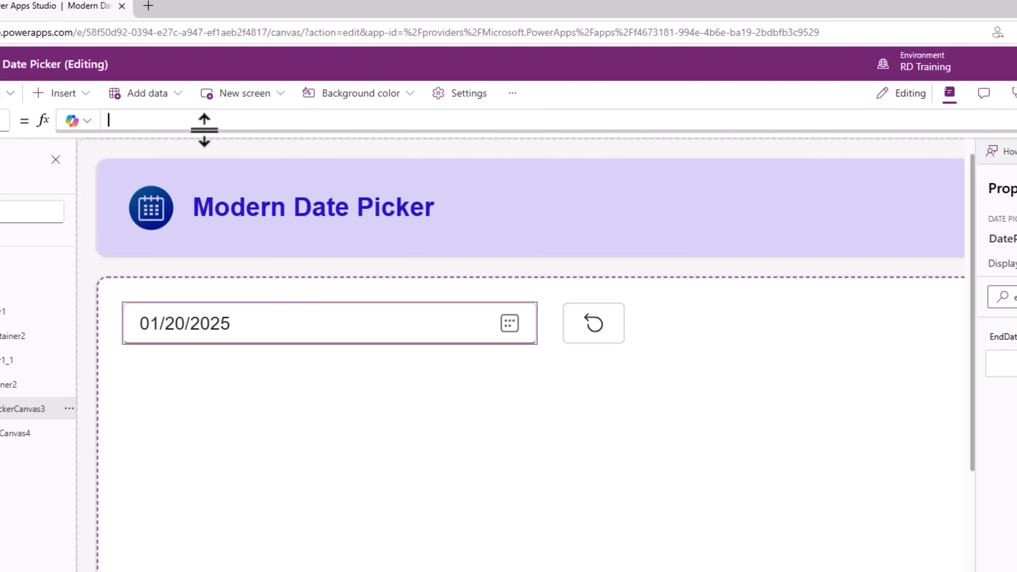
text(Datead)
key(Tab)
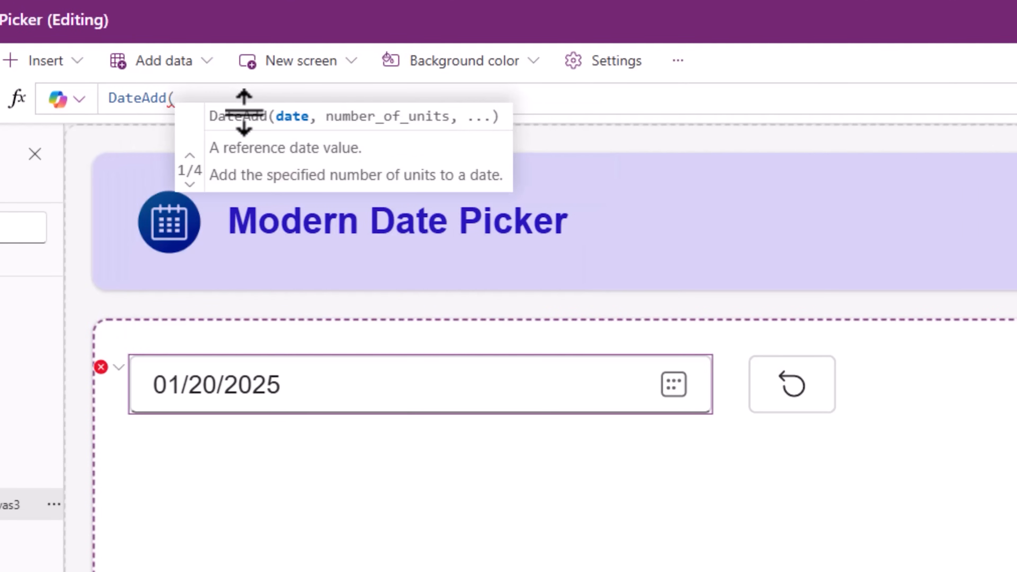
text(today)
key(Tab)
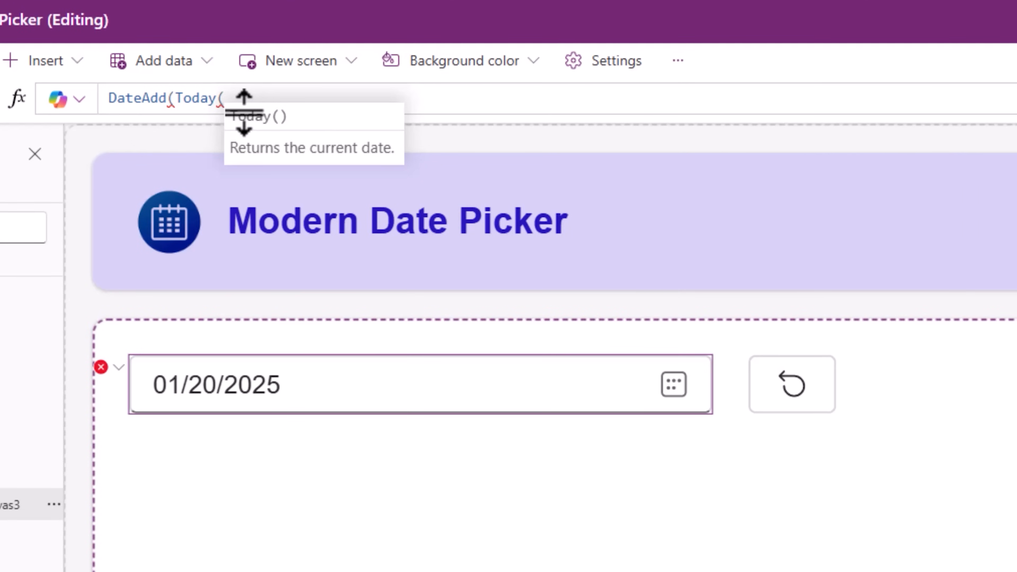
text(),10))
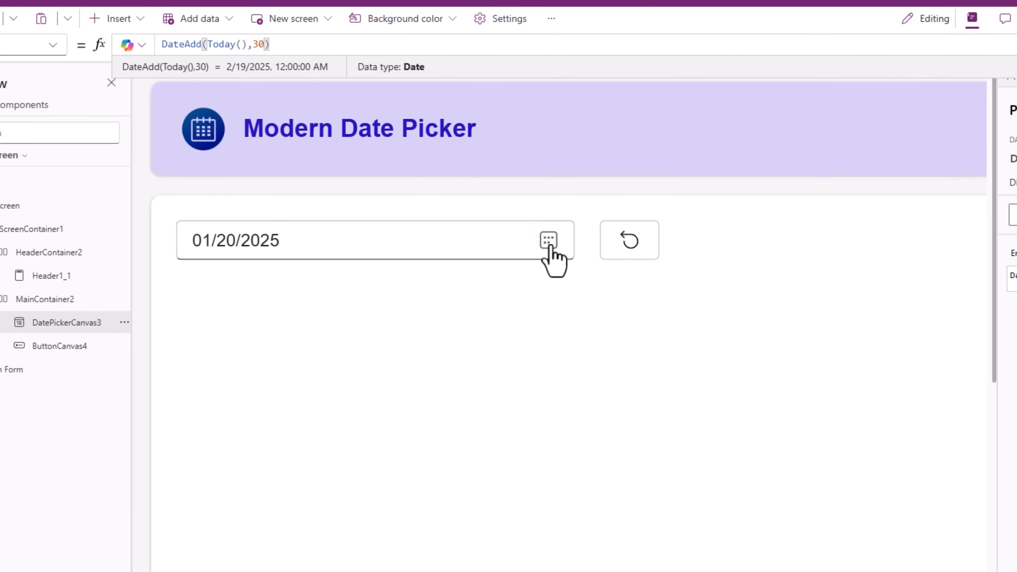
Check the end date limit by browsing the date picker's calendar forward to February 2025 and back through earlier months.
click(674, 385)
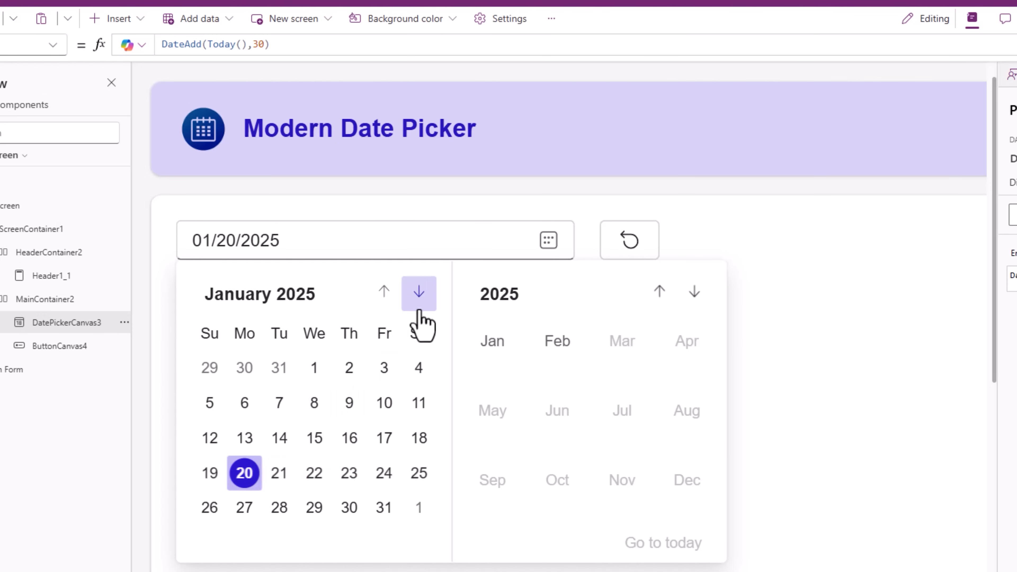
click(419, 291)
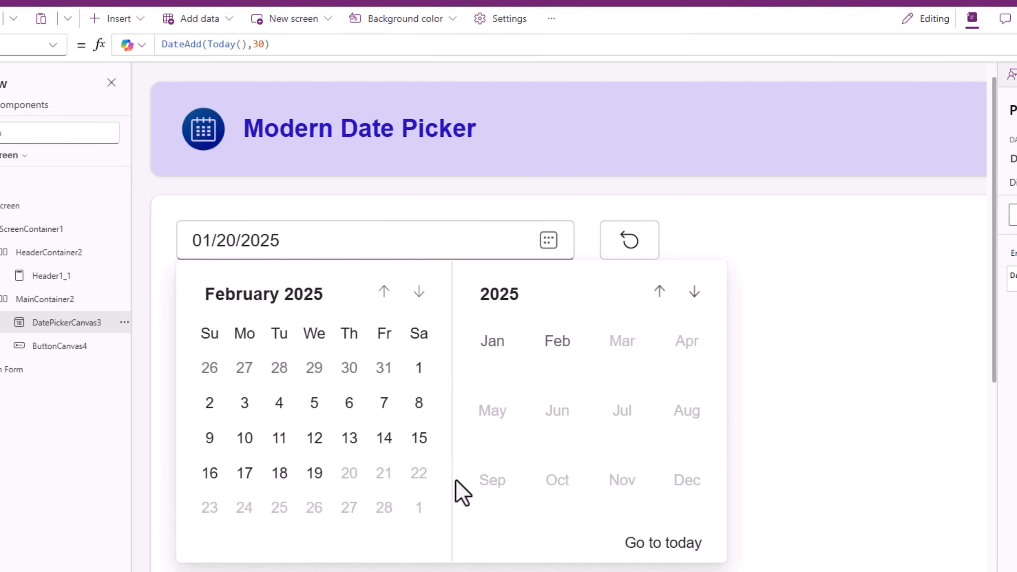
click(385, 294)
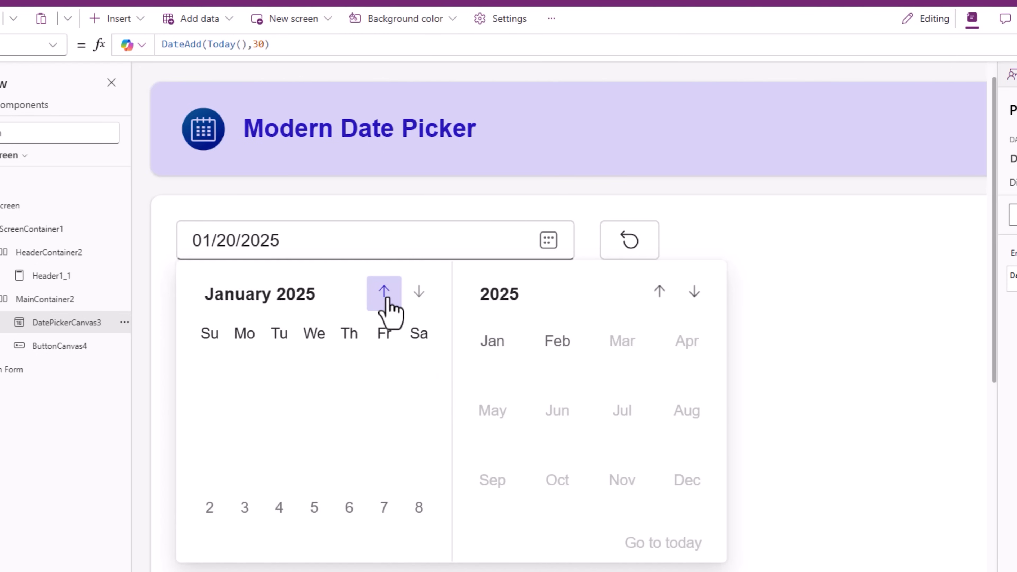
click(384, 294)
click(385, 294)
click(384, 294)
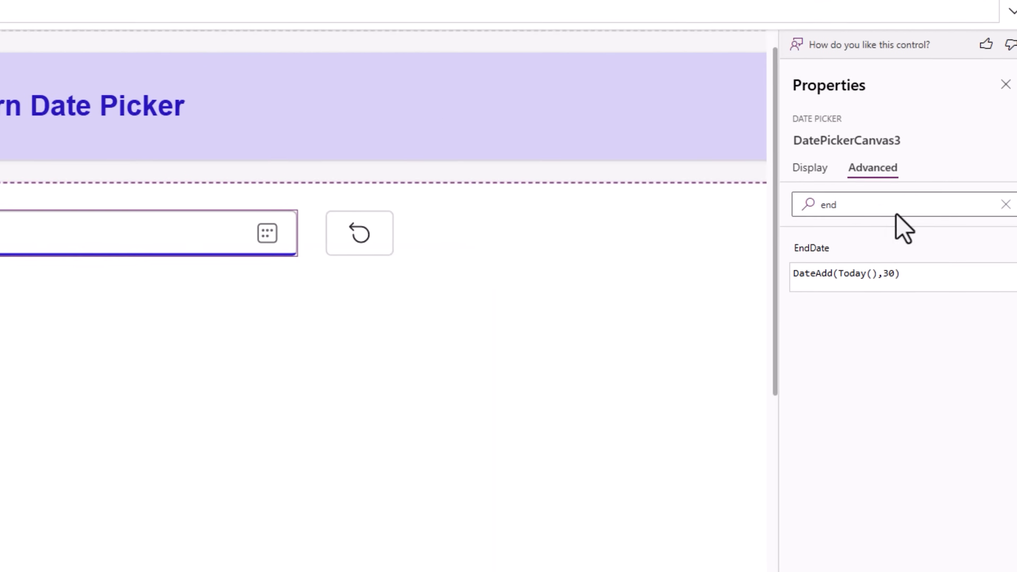
Find the date picker's StartDate property and set it to Today().
drag(896, 205, 763, 213)
text(start)
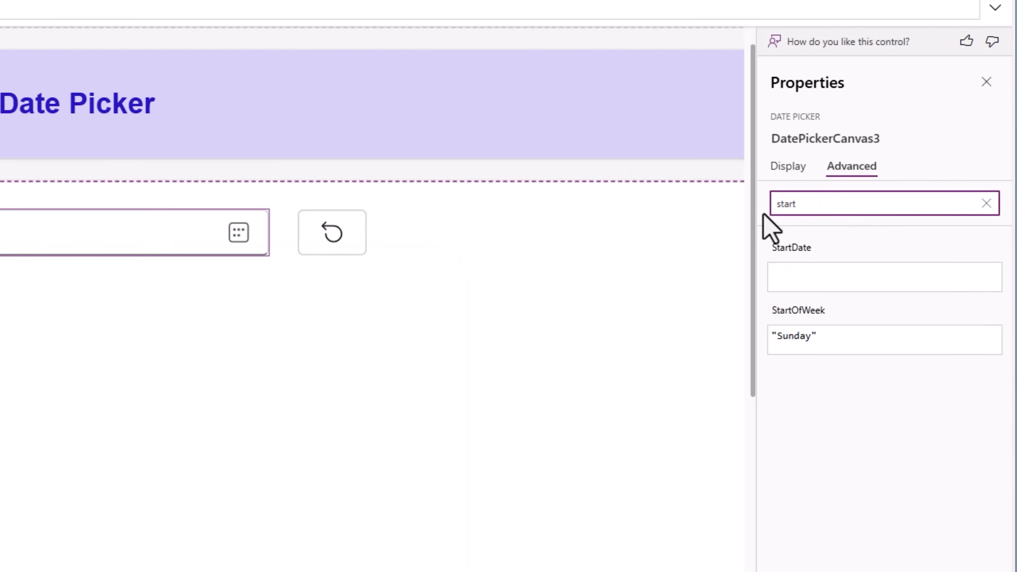
click(795, 276)
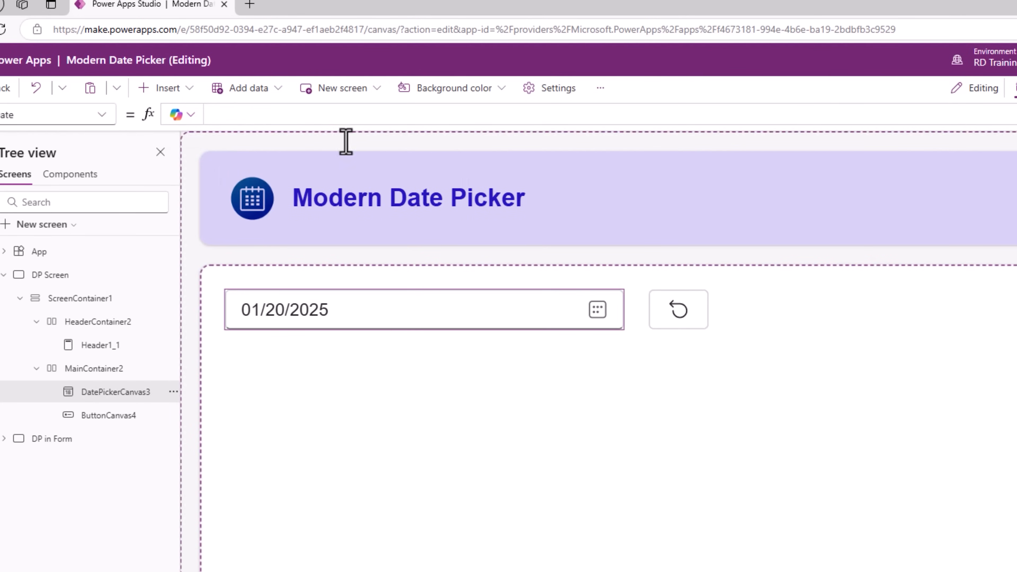
text(Today())
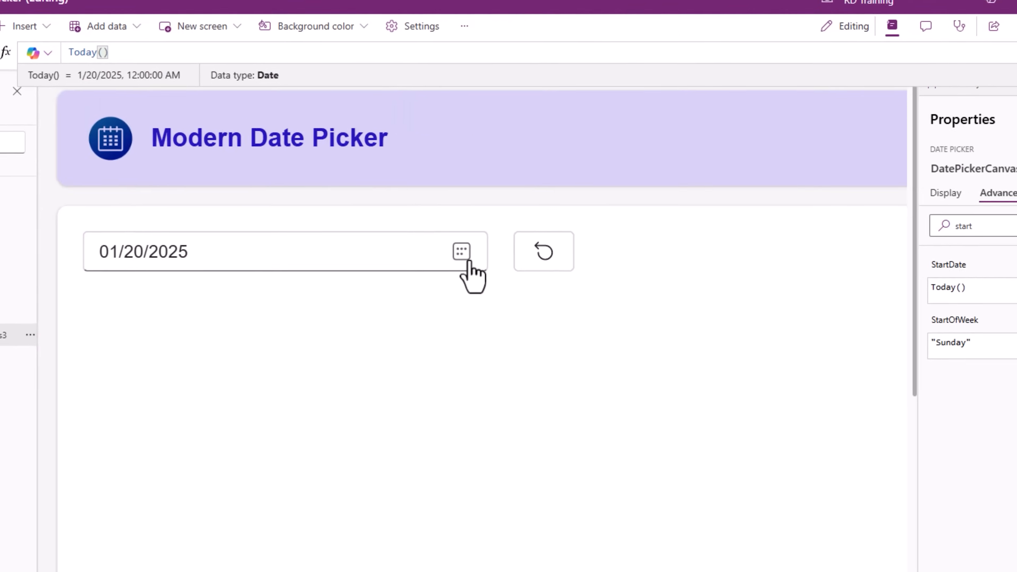
Test the allowed date range by choosing January 27 and January 24, 2025 in the date picker's calendar.
click(468, 261)
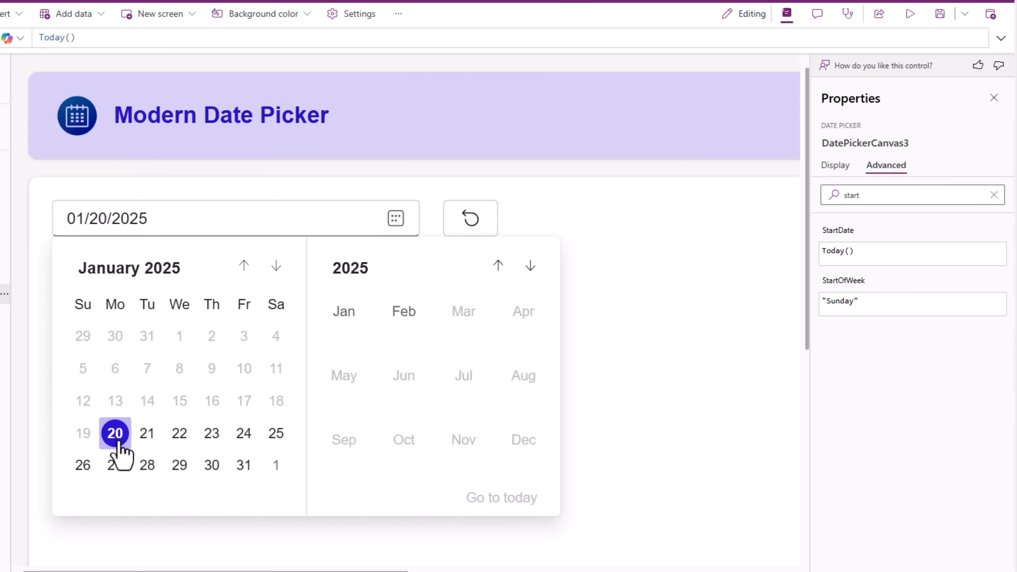
click(276, 265)
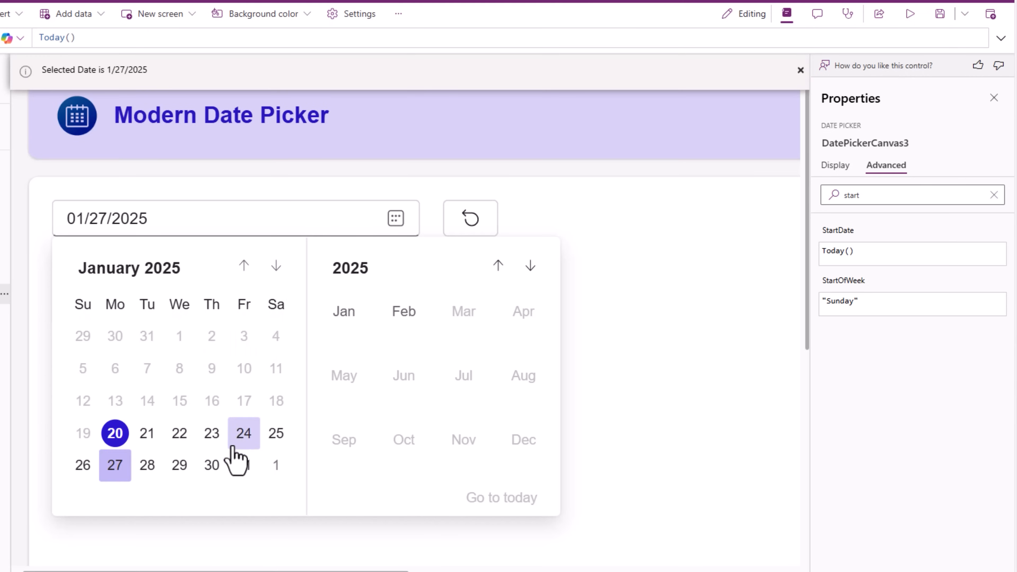
click(239, 438)
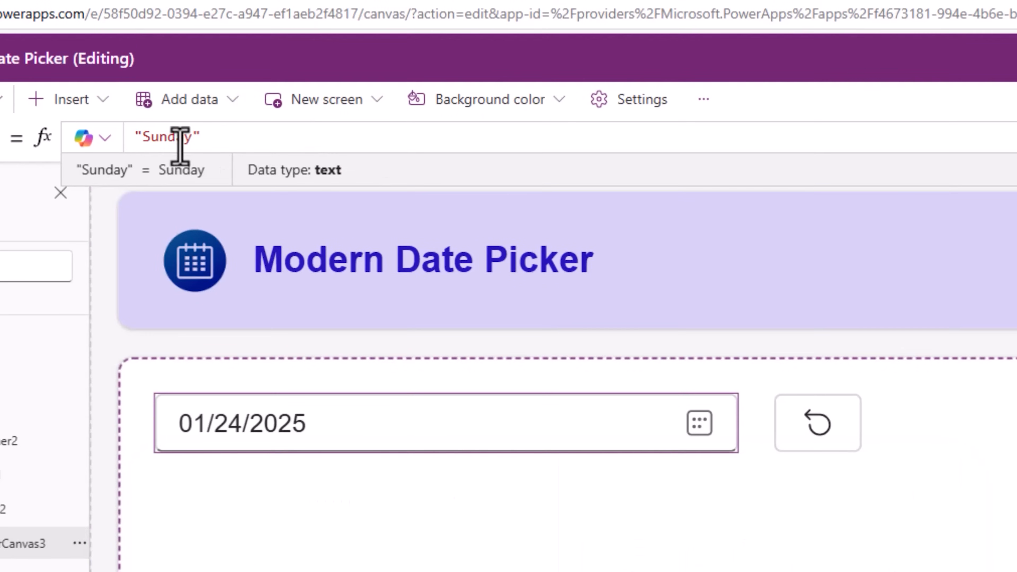
Set the date picker's StartOfWeek property to "Monday" and open the calendar to check the weekday order.
double_click(106, 81)
text(Monday)
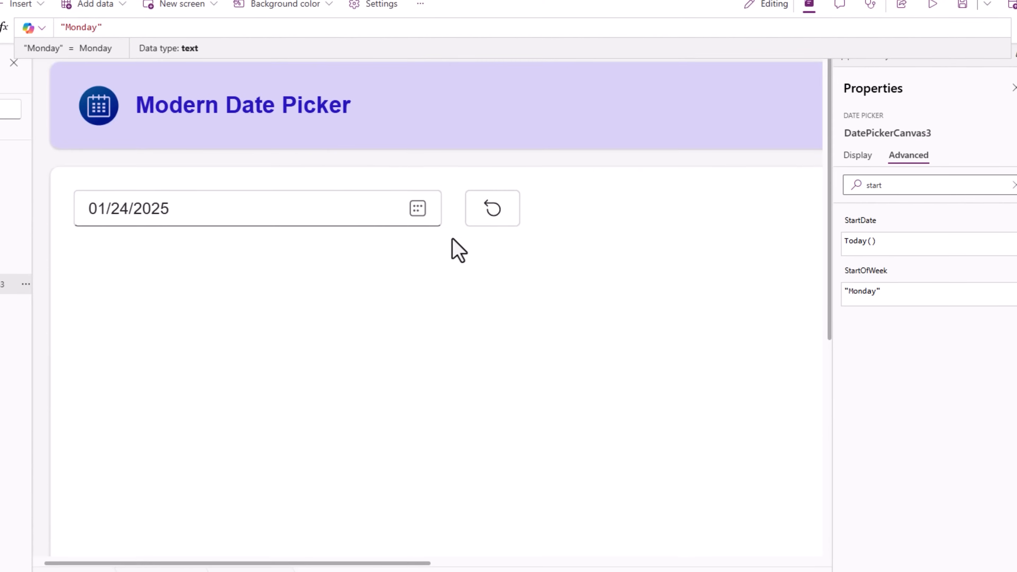
click(417, 208)
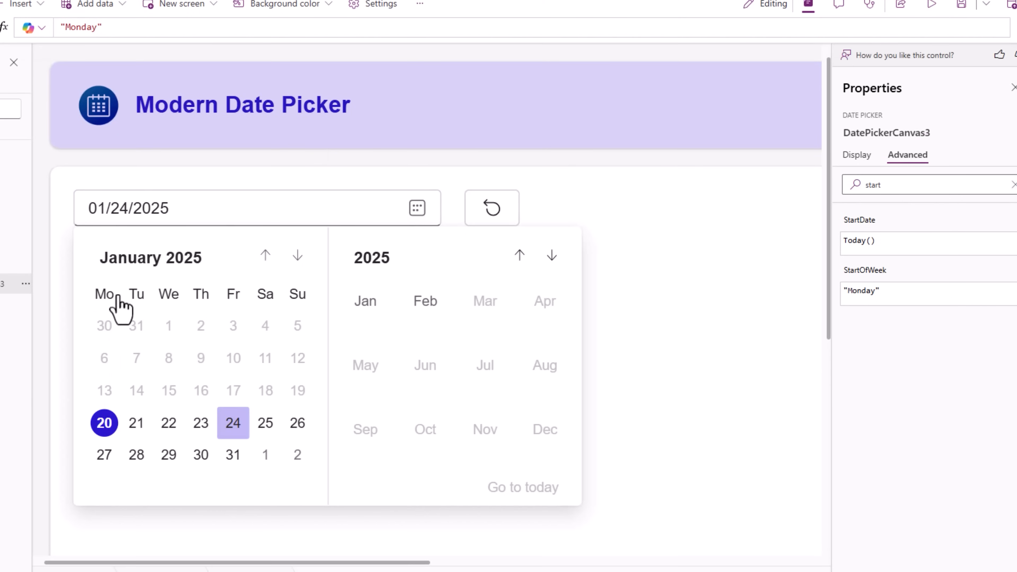
Find the date picker's IsEditable property and test date selection by choosing January 30, 2025 in the calendar.
double_click(871, 185)
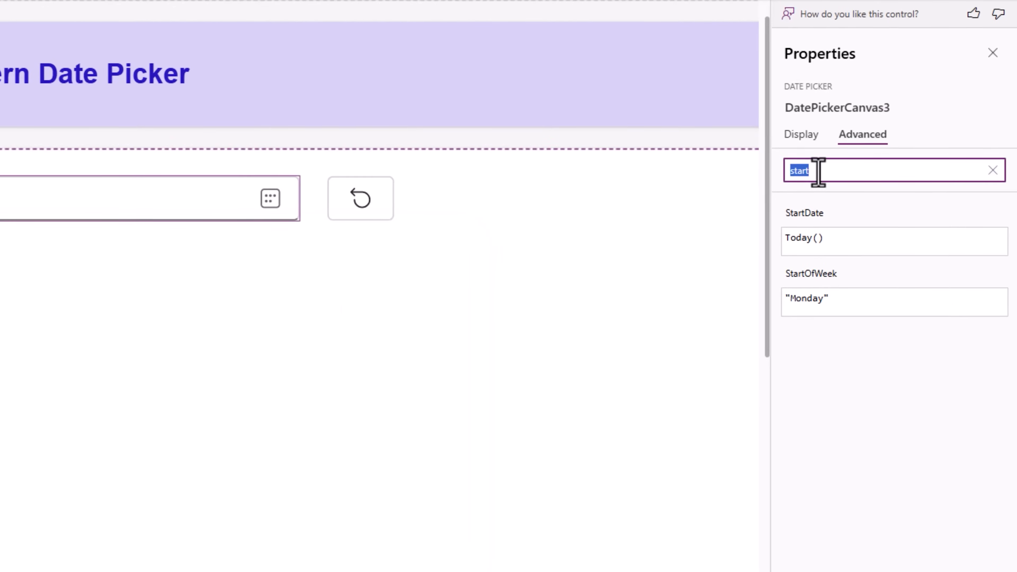
text(isedi)
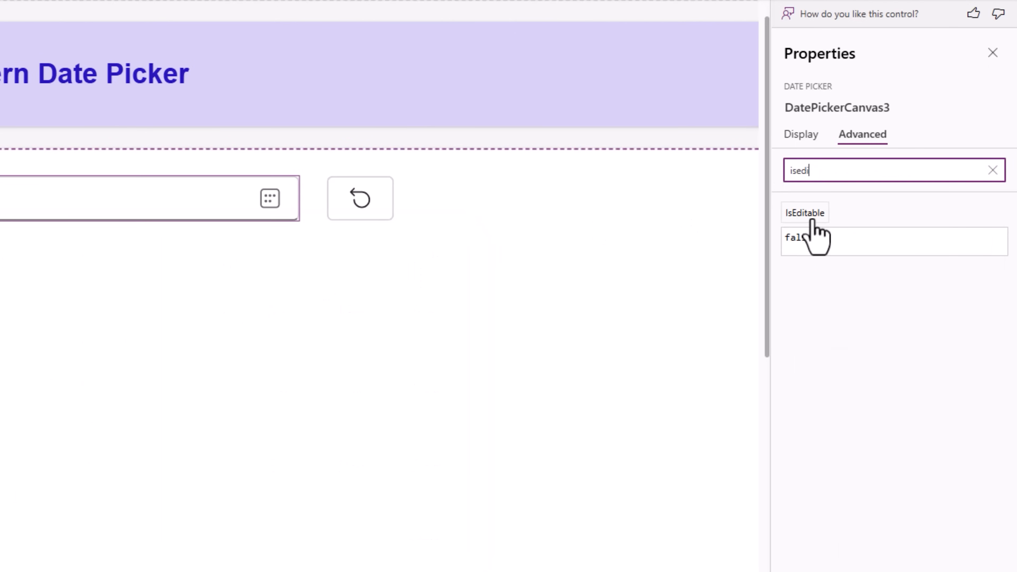
mouse_move(812, 223)
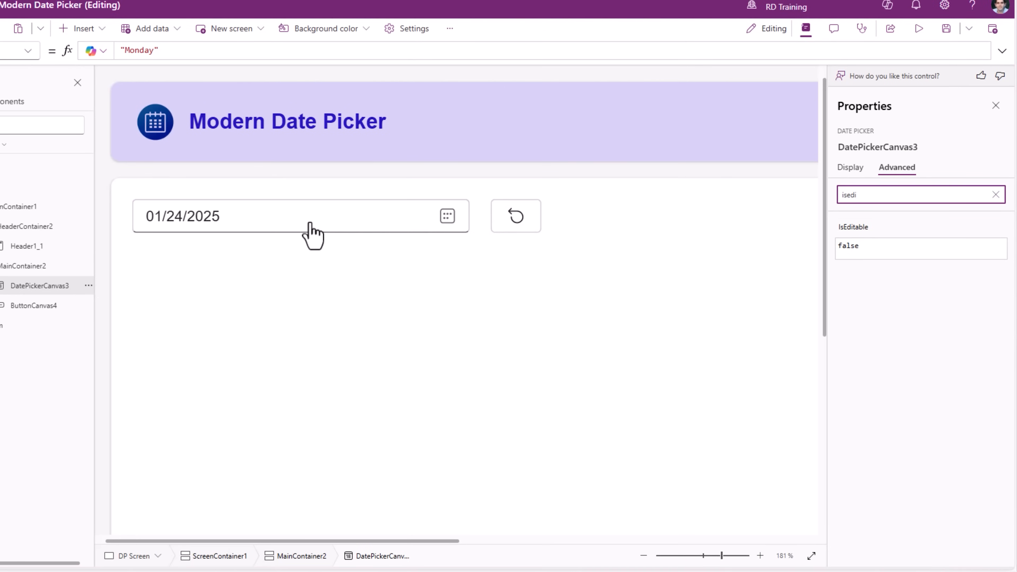
click(302, 224)
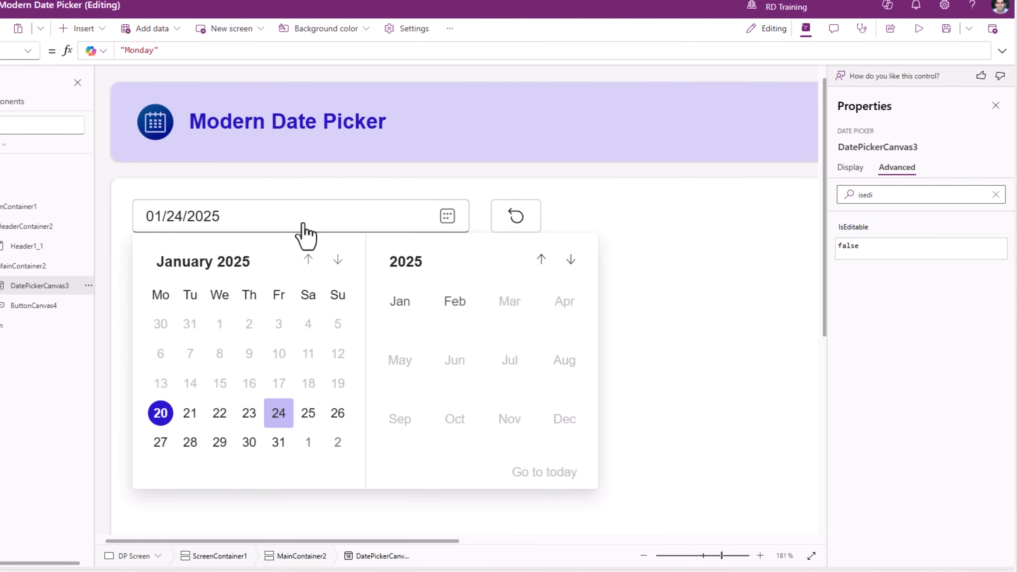
click(248, 441)
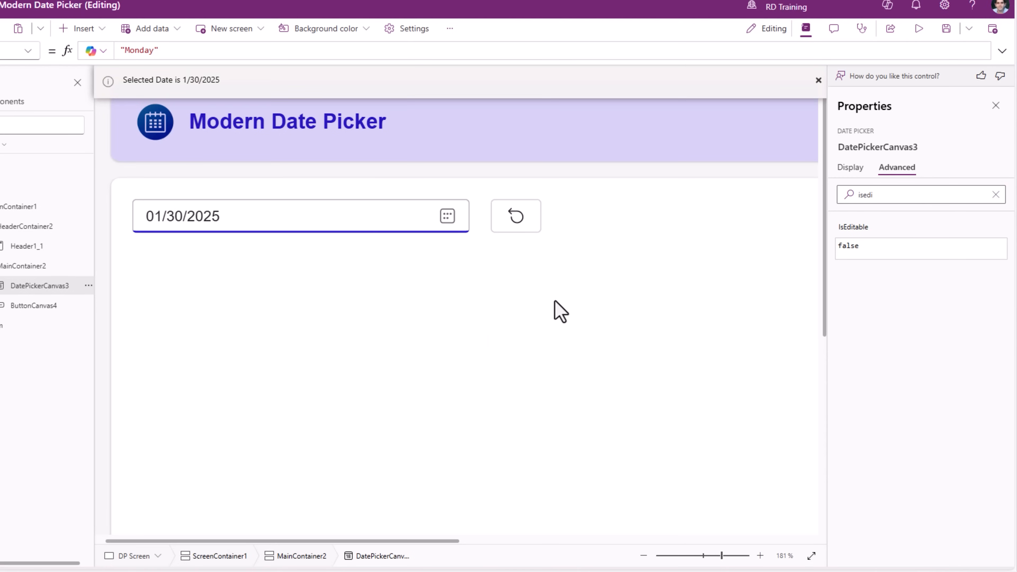
Set the date picker's IsEditable property to true.
click(856, 246)
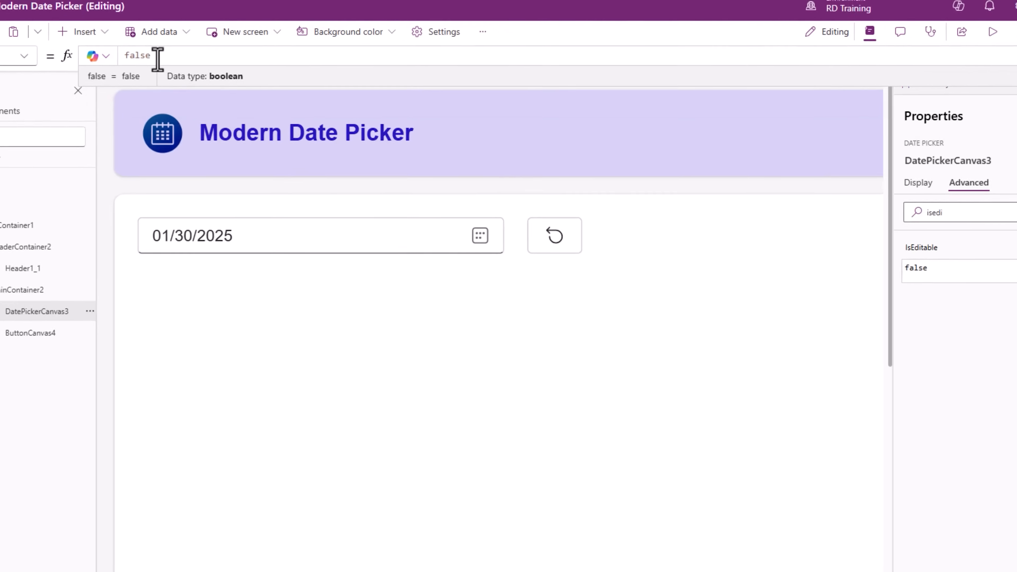
drag(149, 52, 114, 51)
text(true)
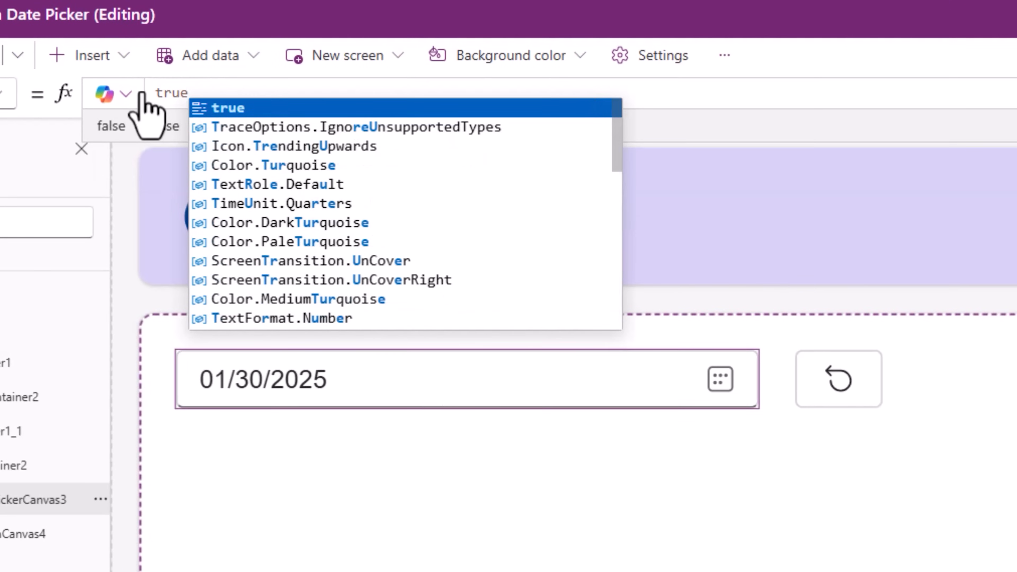
click(242, 107)
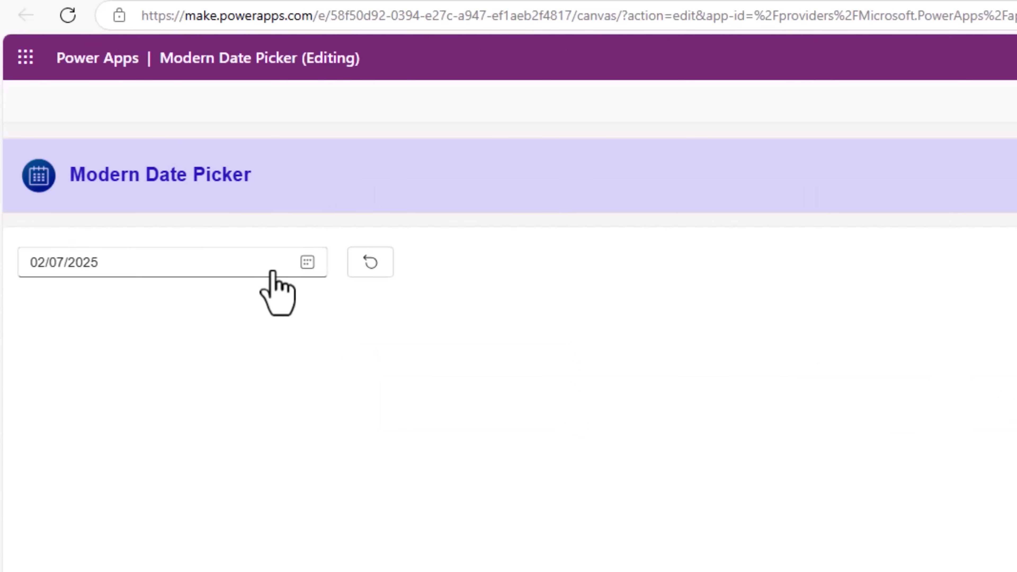
Test manual editing in the date picker by replacing the year's last digit with 7.
click(174, 267)
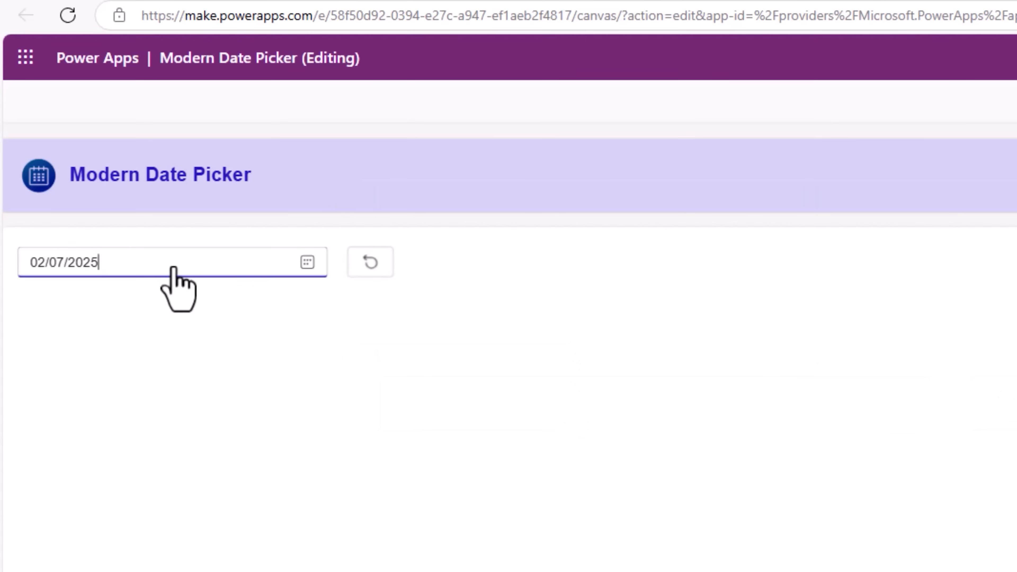
key(BackSpace)
text(7)
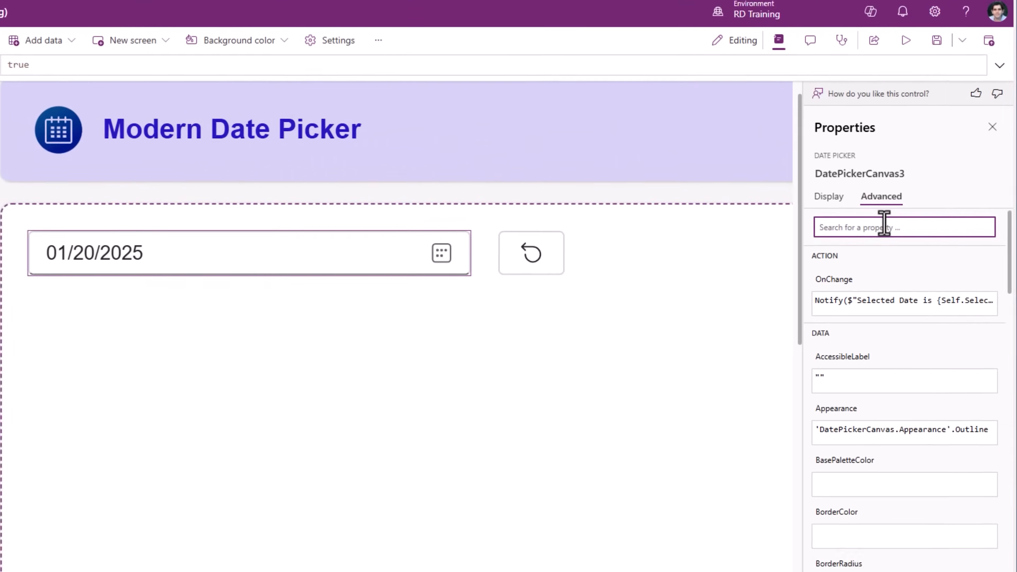
Find the date picker's ValidationState property, set it to "Error" and select the expression.
text(valida)
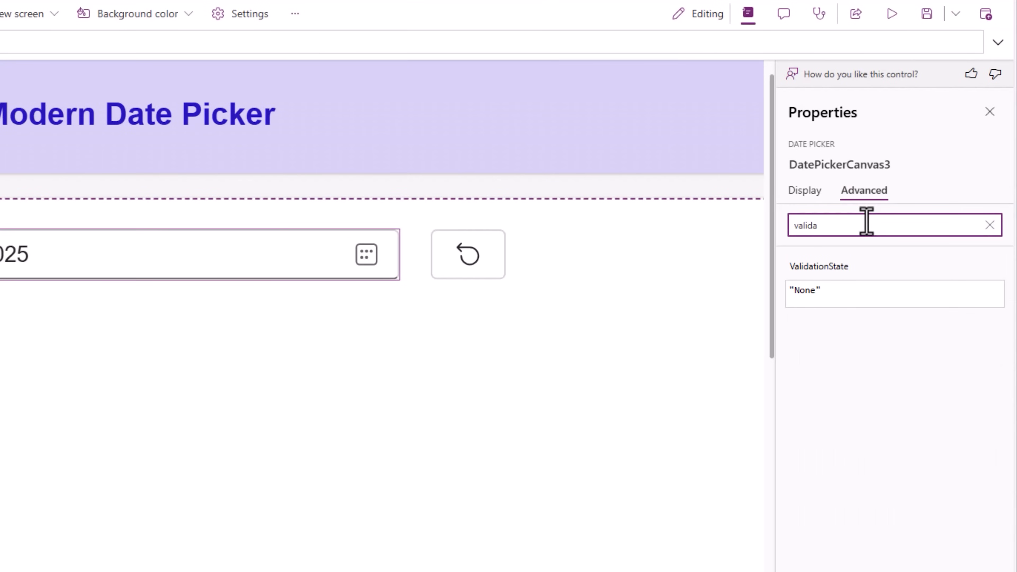
click(823, 266)
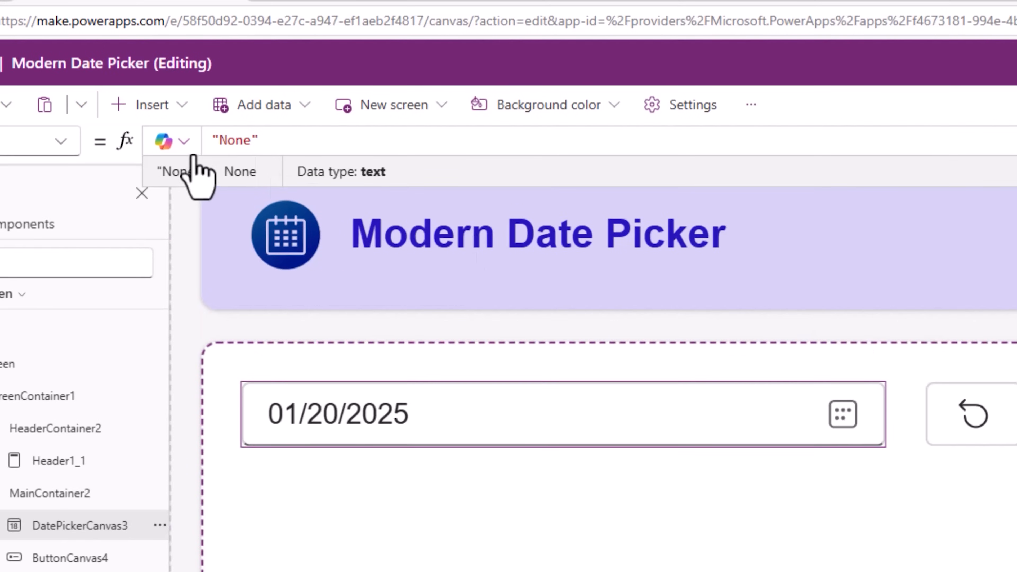
double_click(235, 140)
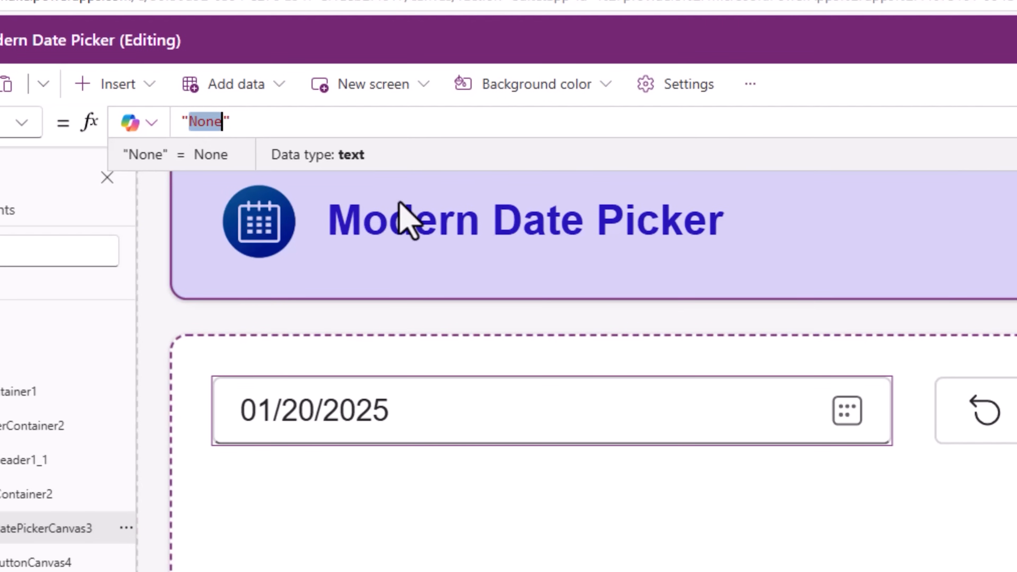
key(BackSpace)
text(Error)
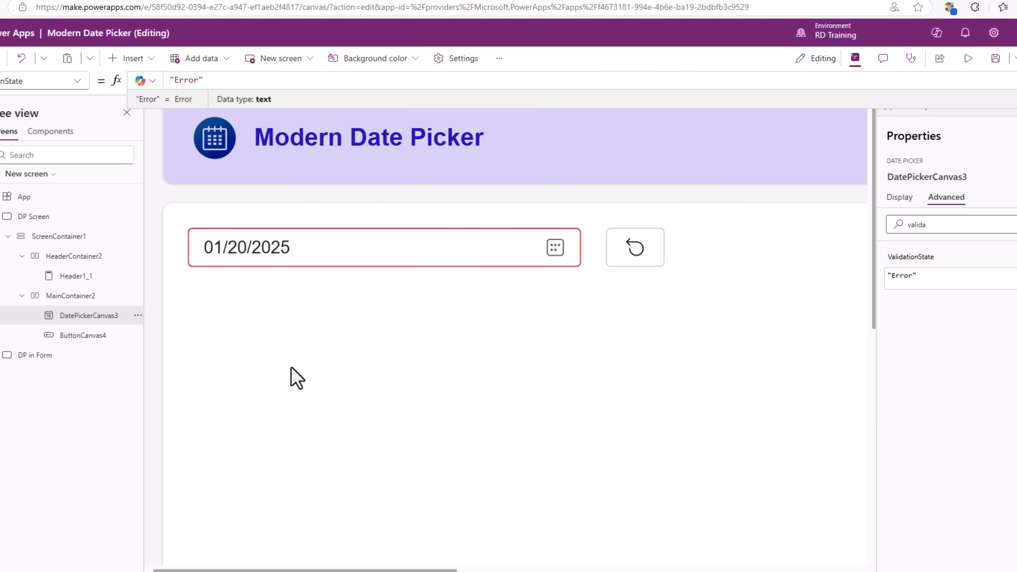
drag(218, 76, 142, 80)
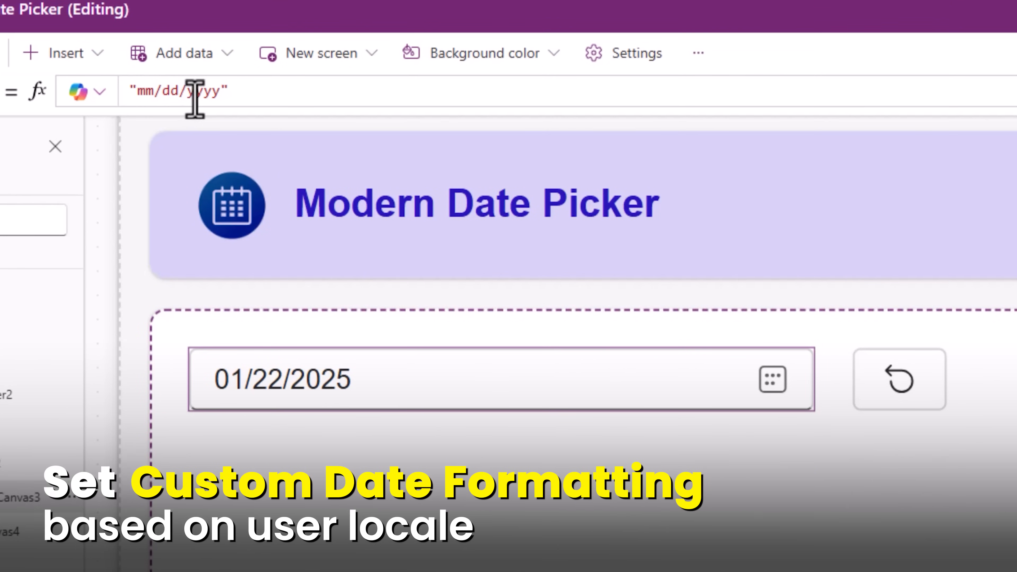
Change the date picker's format expression to "dd/mm/yyyy".
double_click(217, 90)
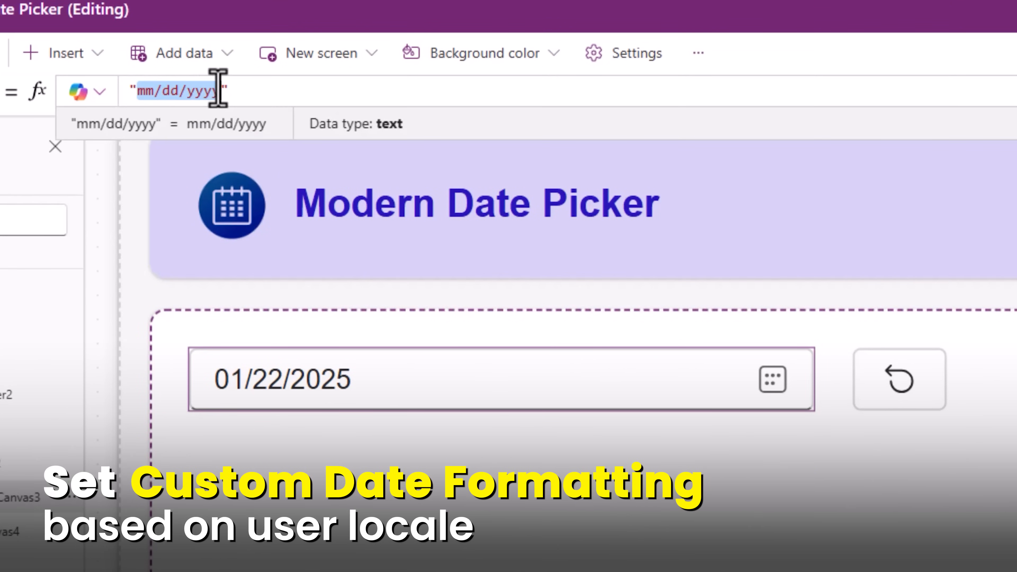
double_click(144, 91)
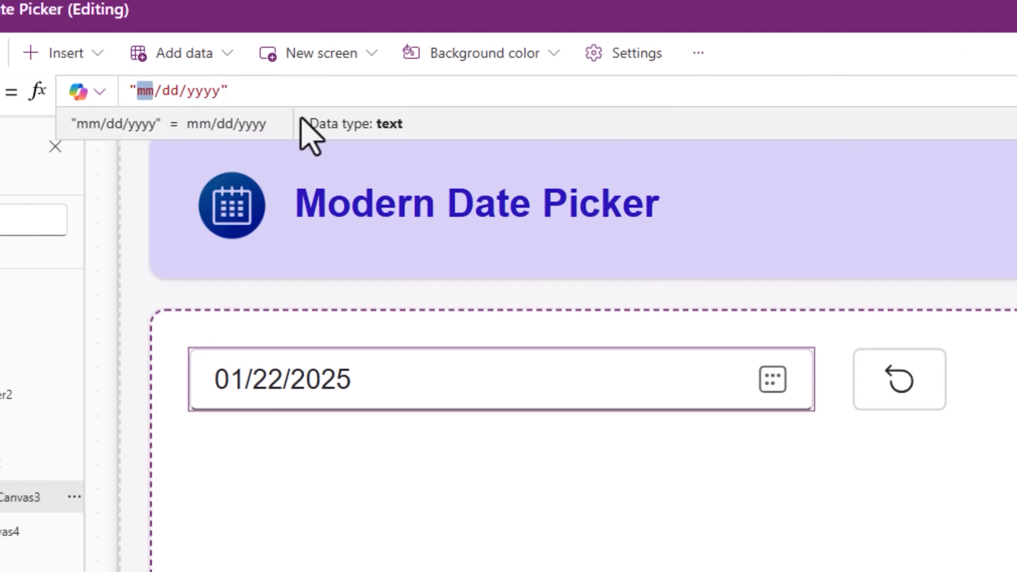
key(Delete)
key(Delete)
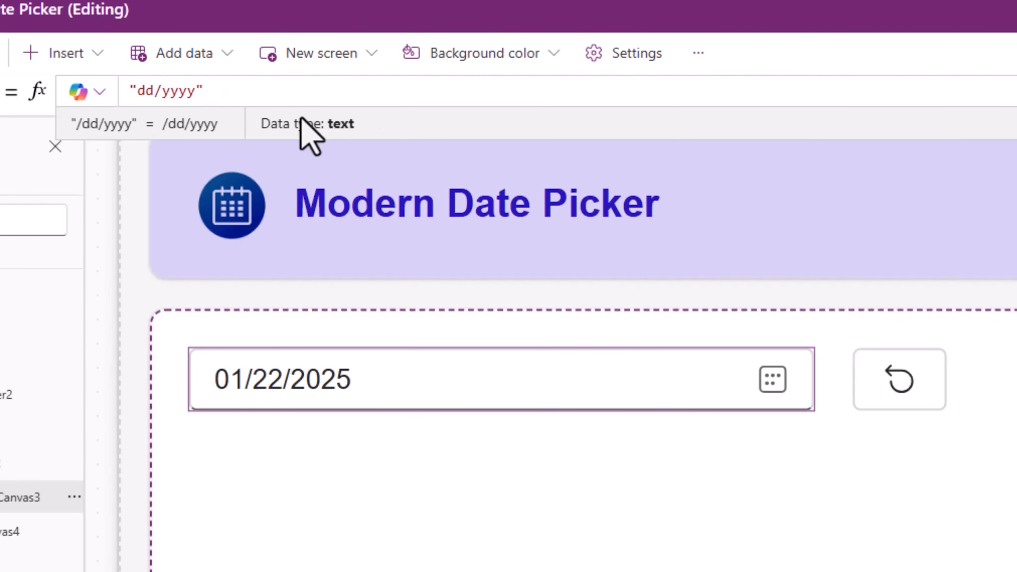
key(Right)
key(Right)
key(Right)
text(mm/)
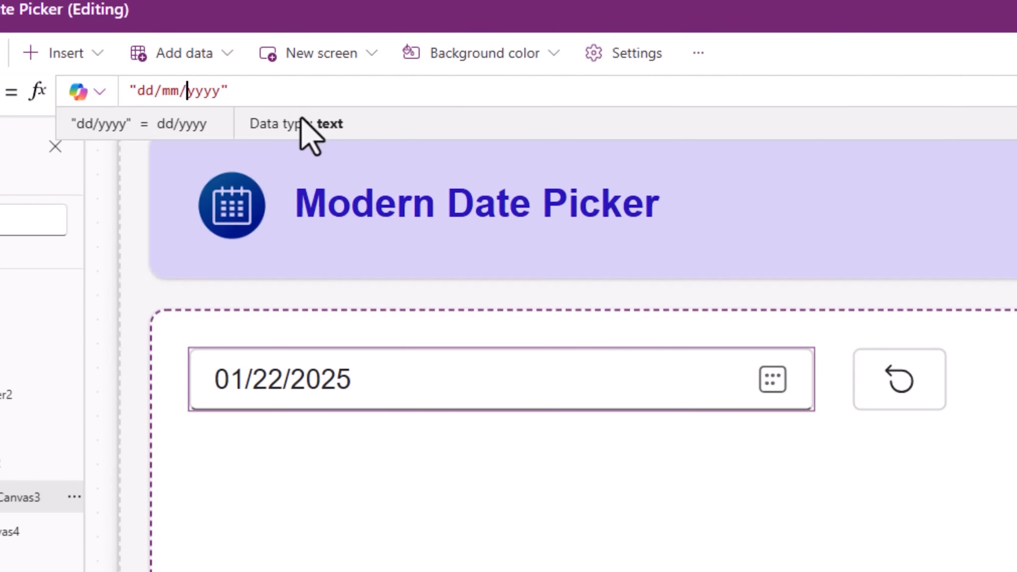
Check the new date format by choosing January 22, 2025 in the calendar and reviewing the format expression.
click(400, 385)
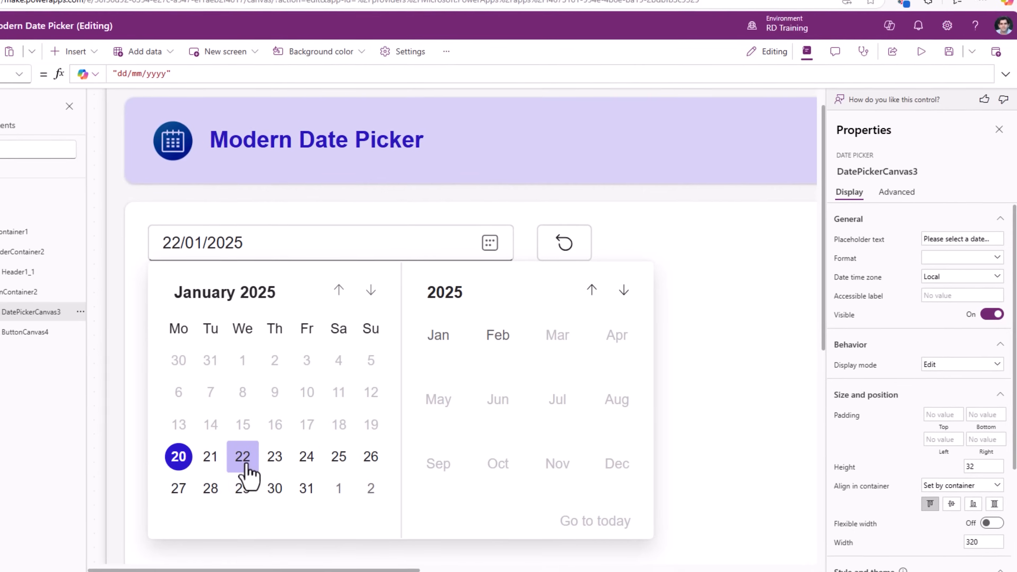
click(246, 464)
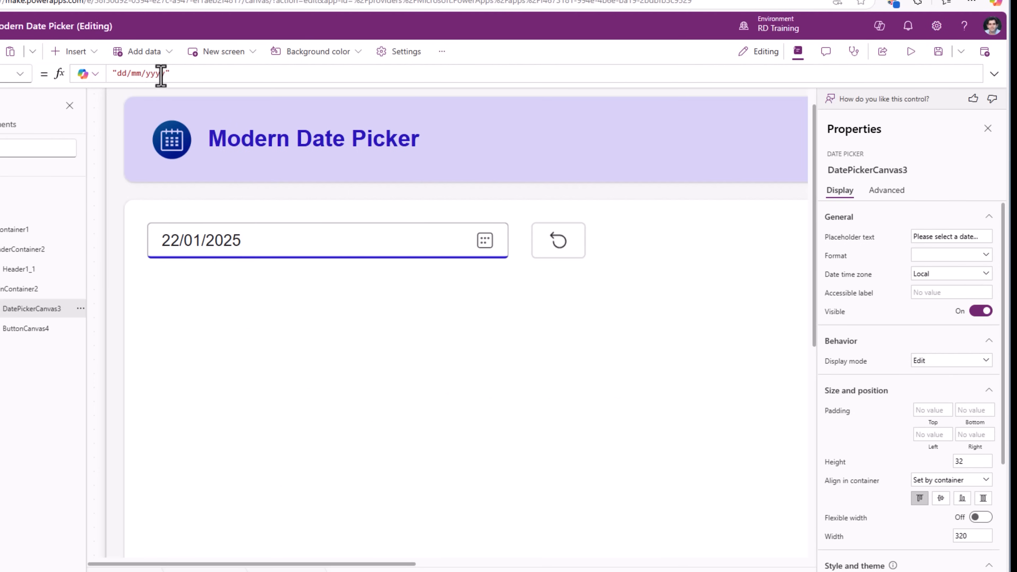
click(188, 74)
drag(123, 74, 105, 75)
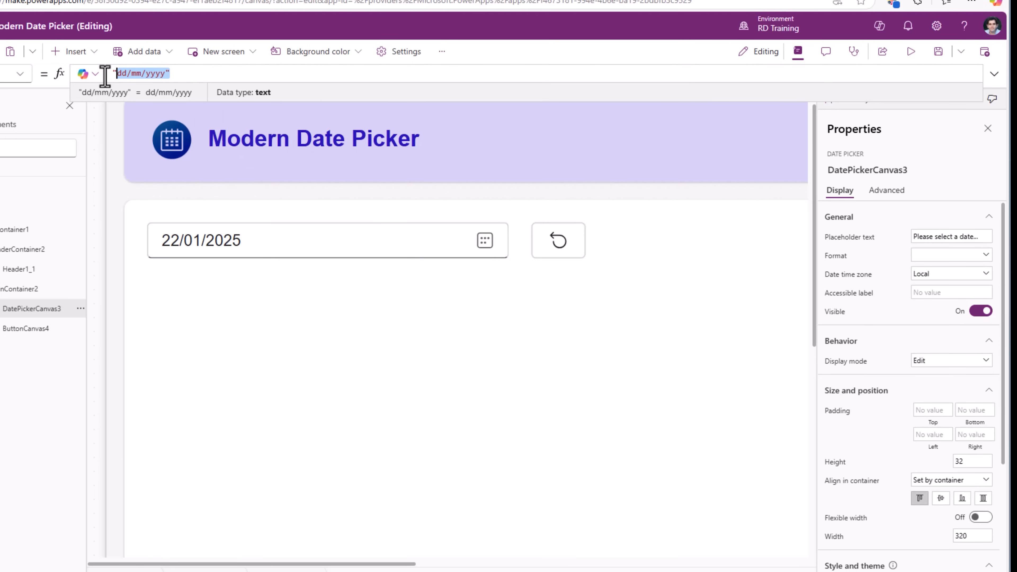
click(388, 360)
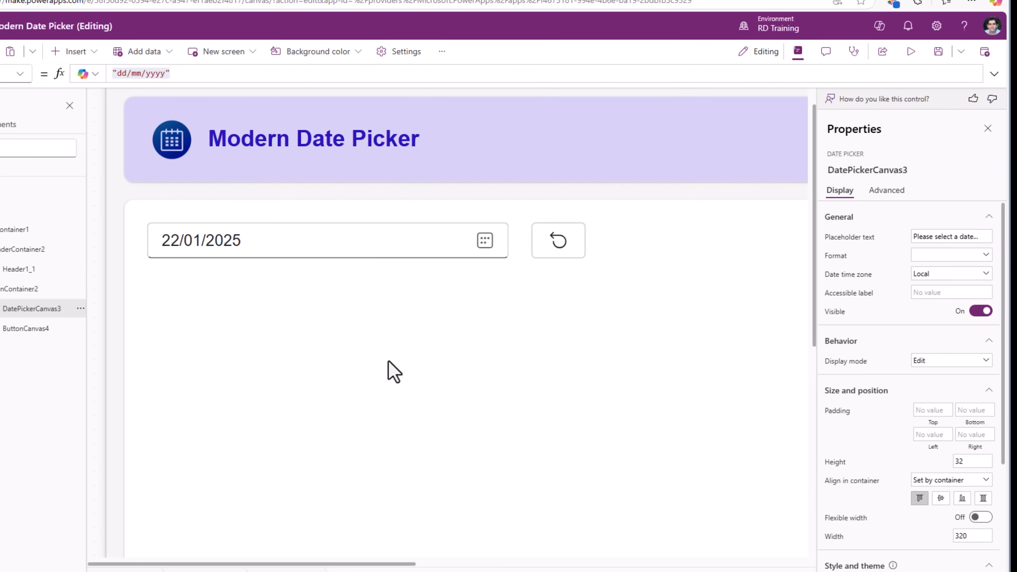
Insert a Text control into the main container and set its text to Language().
click(388, 361)
click(18, 107)
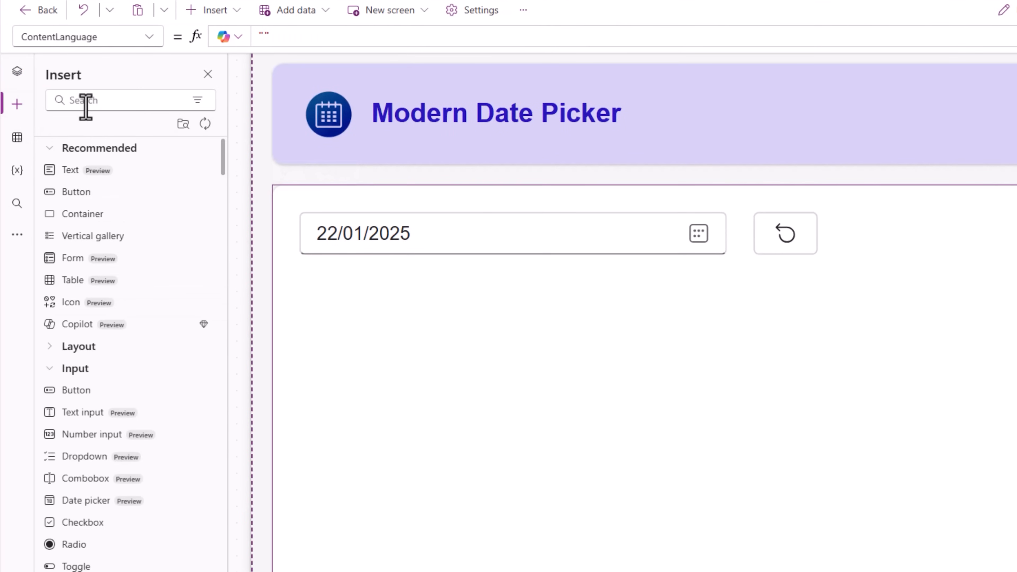
click(72, 171)
click(16, 72)
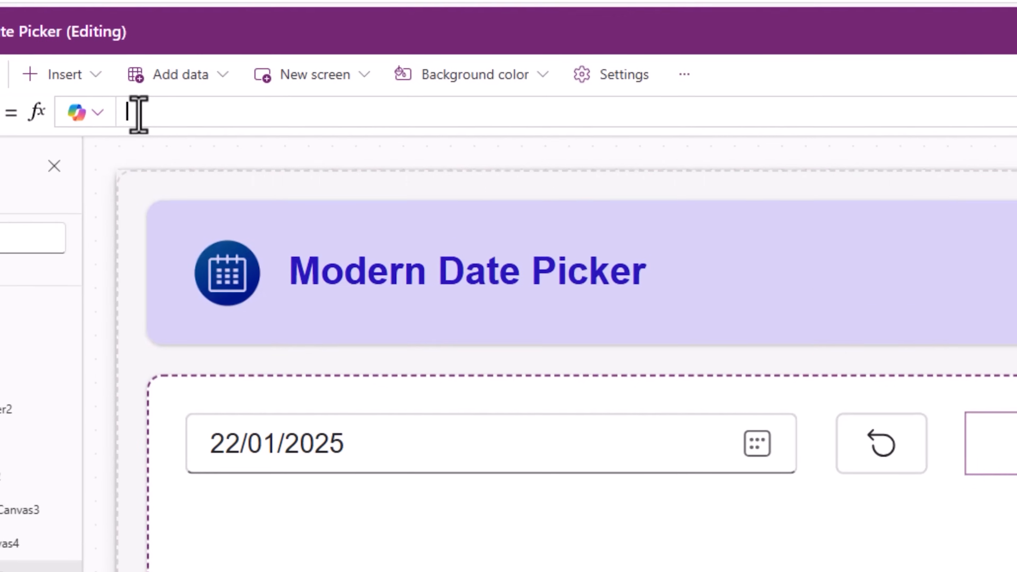
click(207, 100)
text(L)
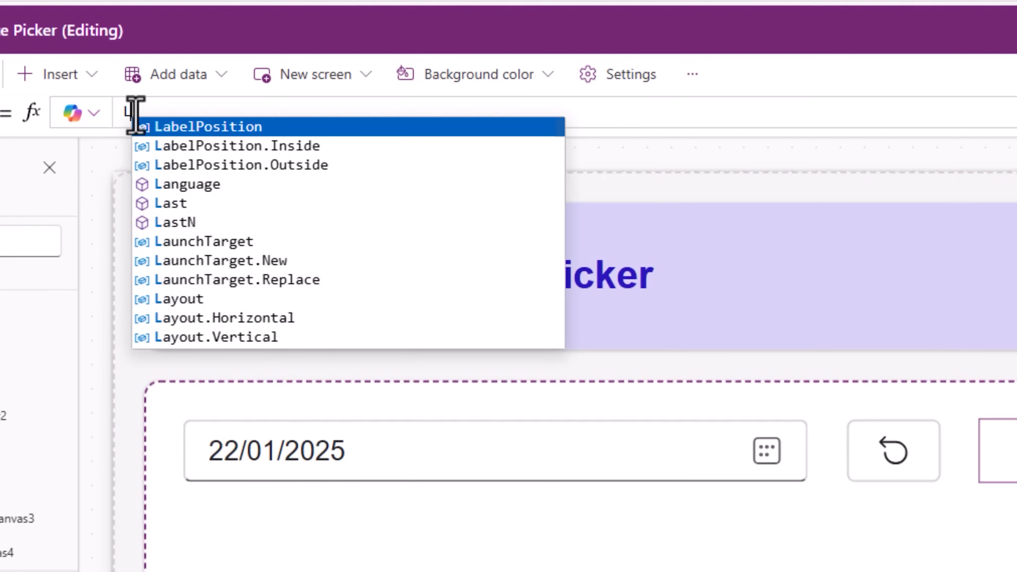
text(anguage())
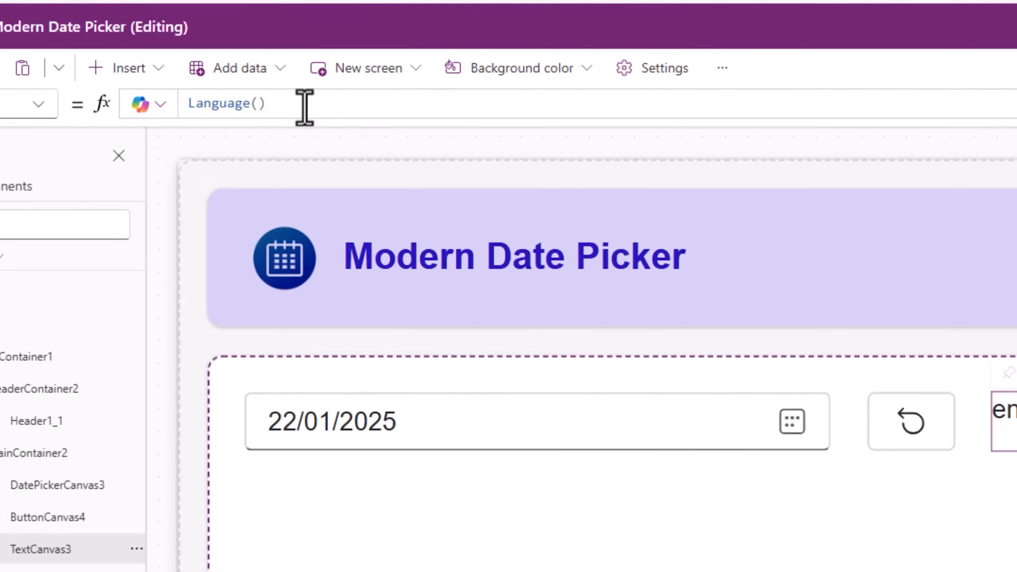
Replace the text control's formula with Value(a, and browse the suggested language tags around "en", "en-GB" and "en-US".
drag(256, 39, 134, 39)
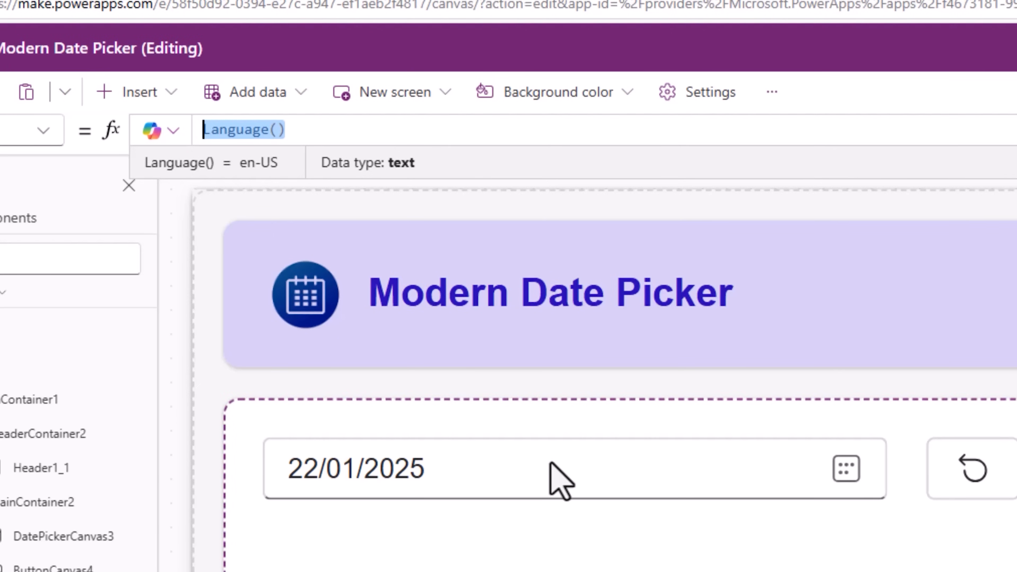
text(Value()
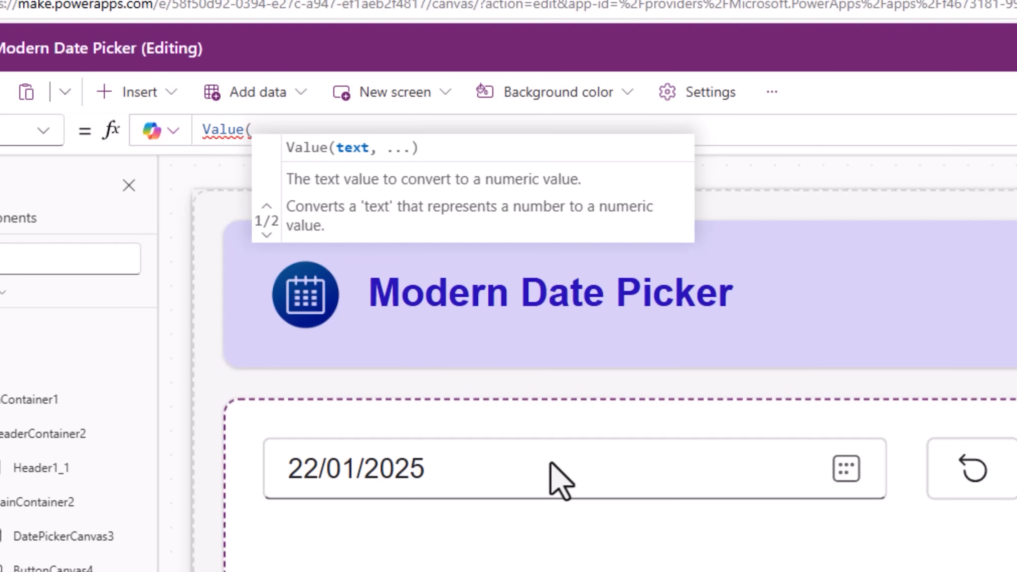
text(a,)
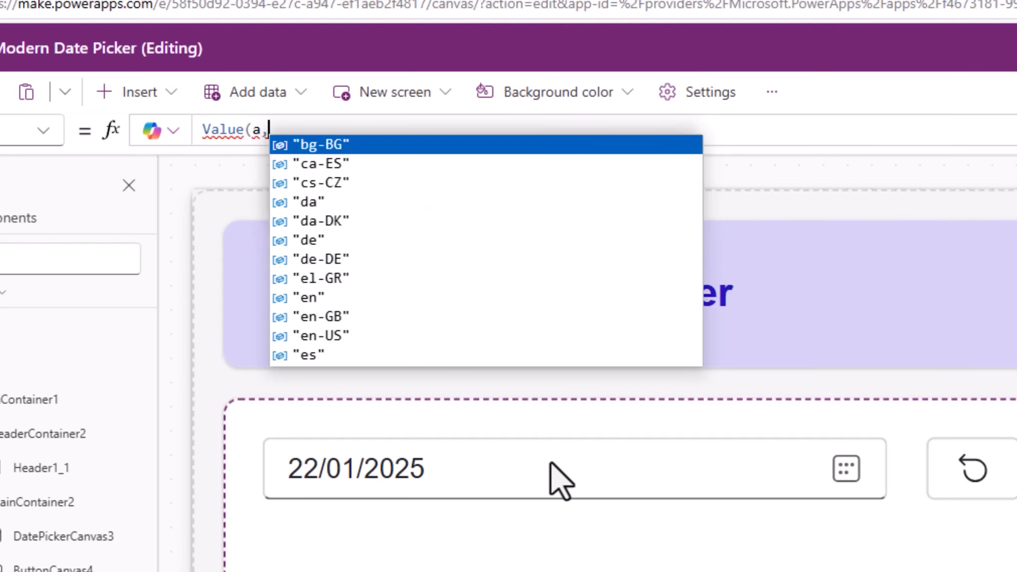
key(Down)
key(Down)
key(Down)
key(Down)
key(Down)
key(Down)
key(Down)
key(Down)
key(Down)
key(Down)
key(Down)
key(Down)
key(Down)
key(Down)
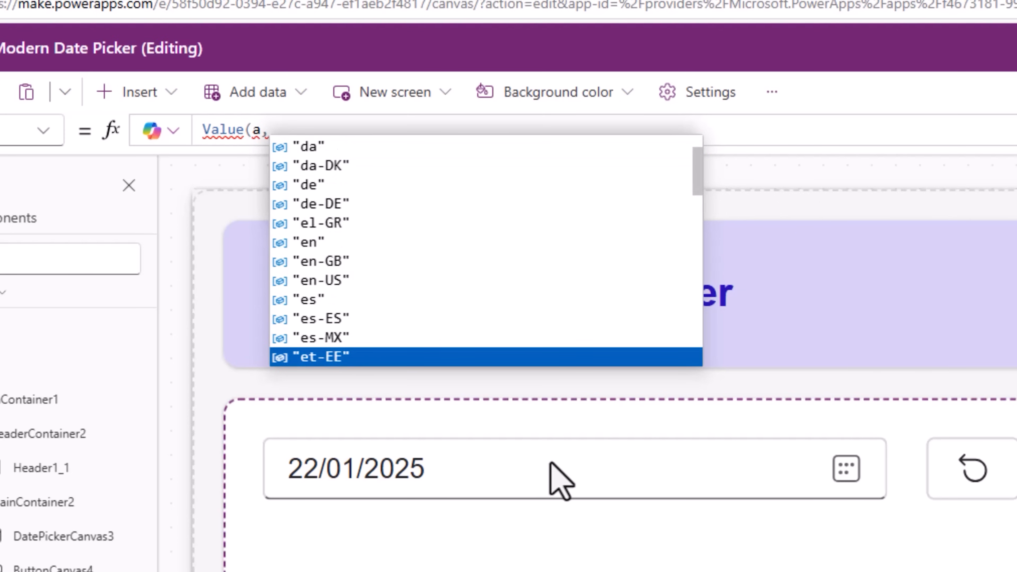
key(Down)
key(Down)
key(Down)
key(Down)
key(Down)
key(Down)
key(Down)
key(Down)
key(Down)
key(Down)
key(Down)
key(Down)
key(Down)
key(Down)
key(Down)
key(Up)
key(Up)
key(Up)
key(Up)
key(Up)
key(Up)
key(Up)
key(Up)
key(Up)
key(Up)
key(Up)
key(Up)
key(Up)
key(Up)
key(Up)
key(Up)
key(Up)
key(Up)
key(Up)
key(Up)
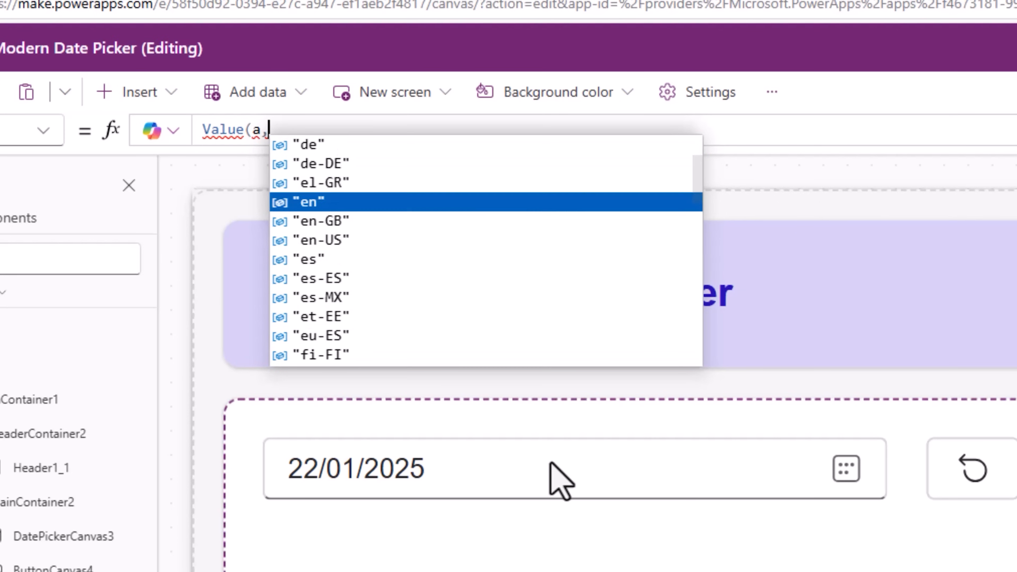
key(Down)
key(Down)
key(Up)
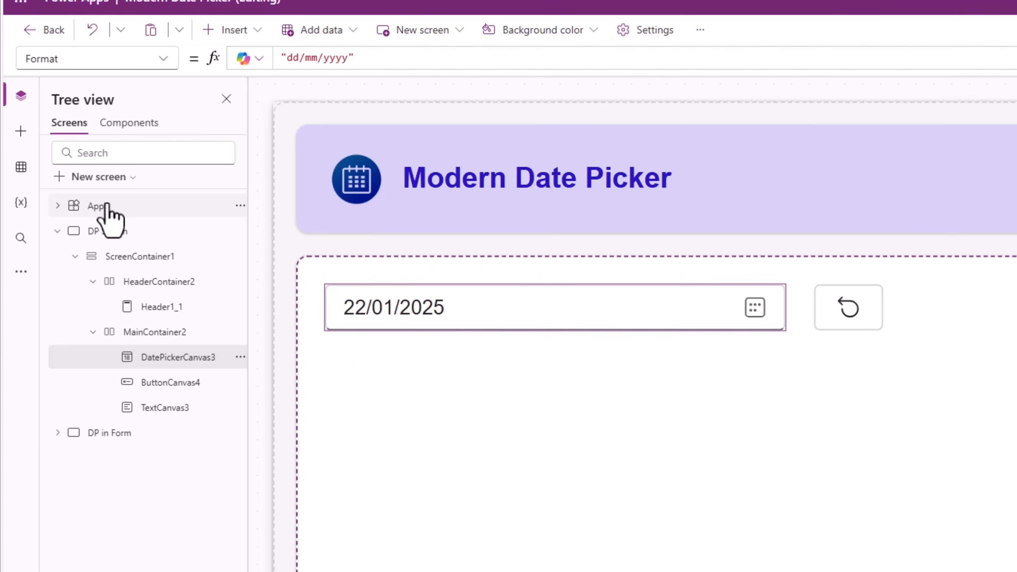
In the App object's Formulas, begin a named formula fxDateFormat as a Switch on Language() that returns "mm/dd/yyyy" for "en-US".
click(115, 212)
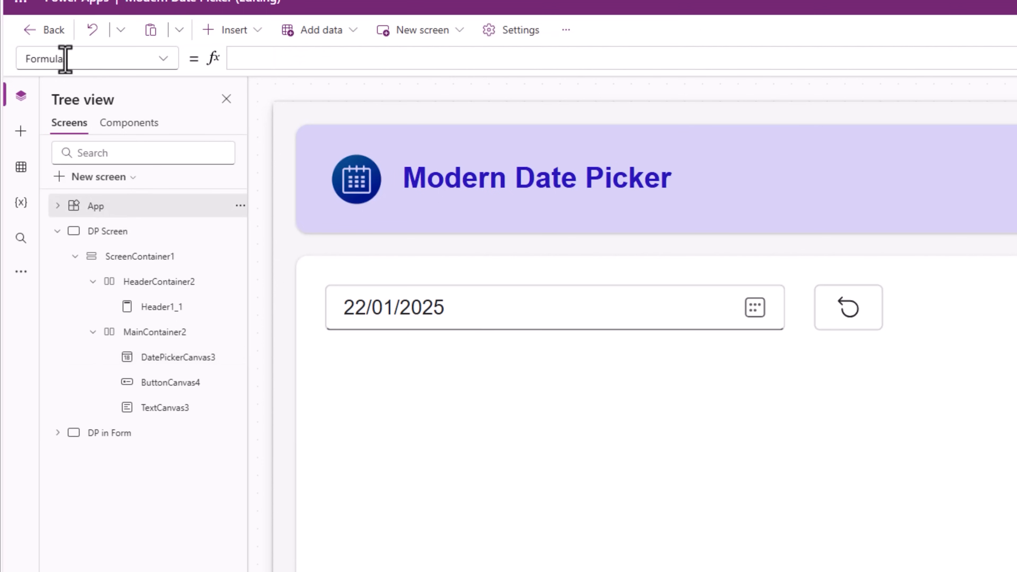
click(292, 60)
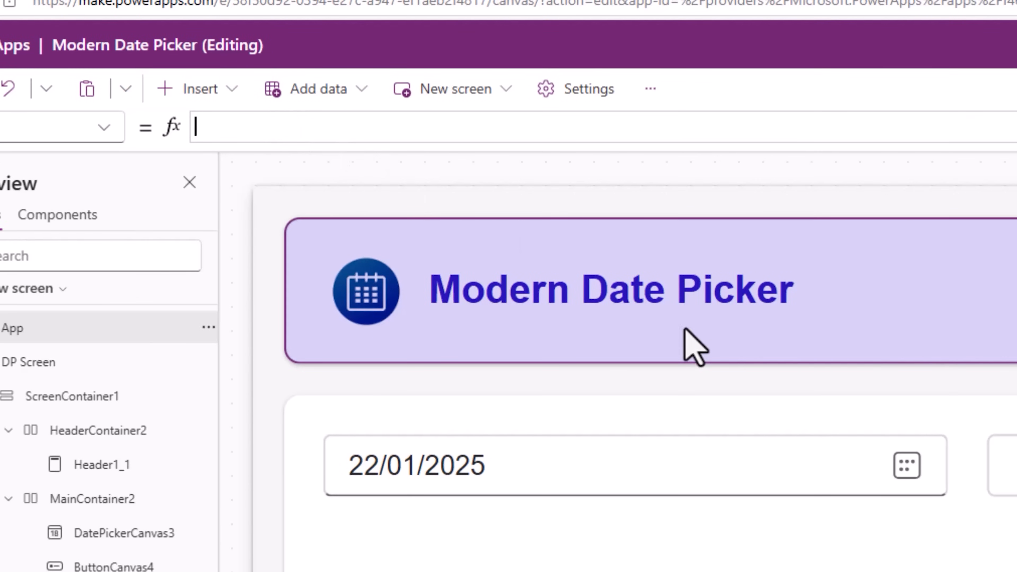
text(fx)
text(DateFormat =)
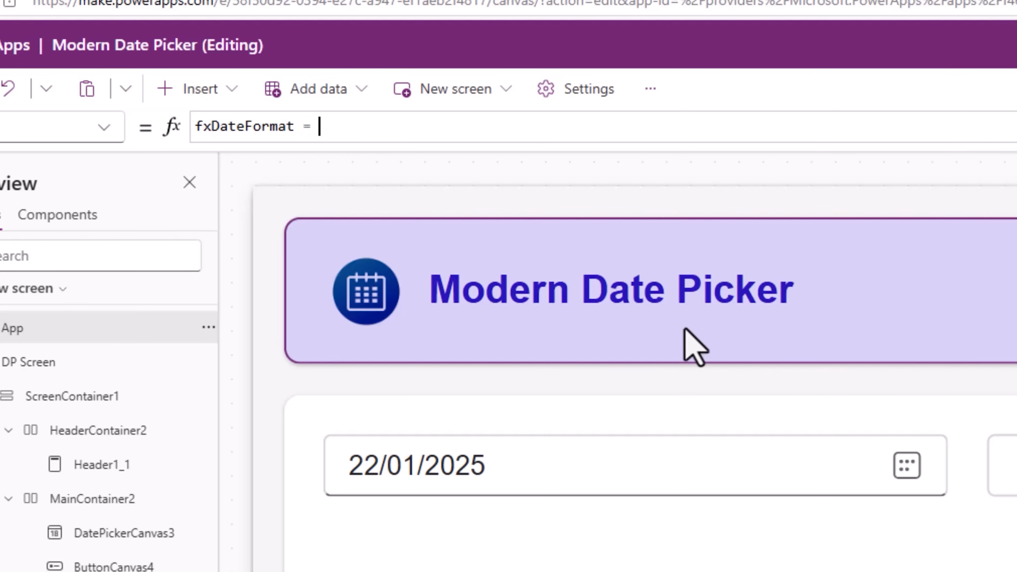
text( Switch(Lan)
key(Tab)
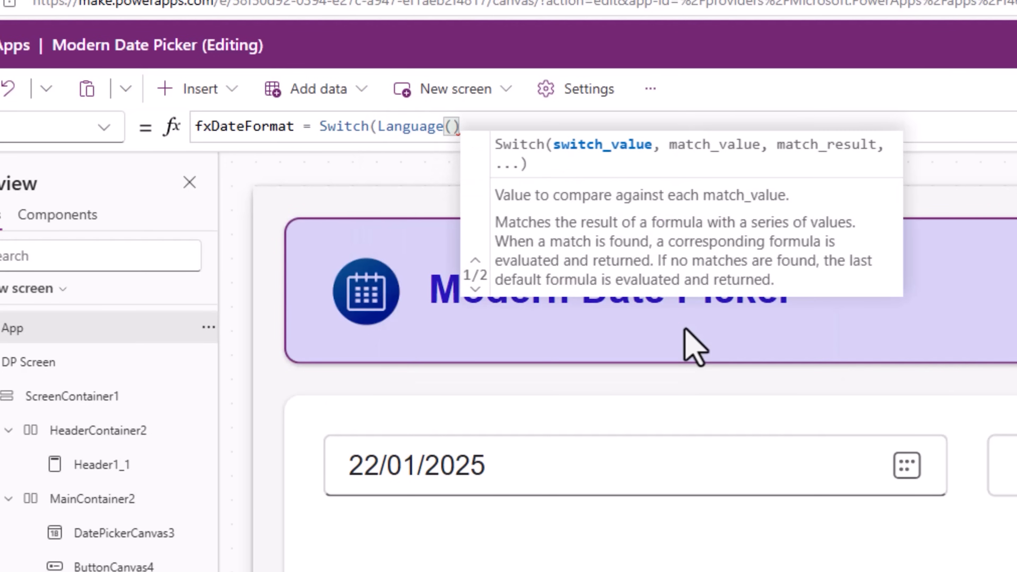
text(,")
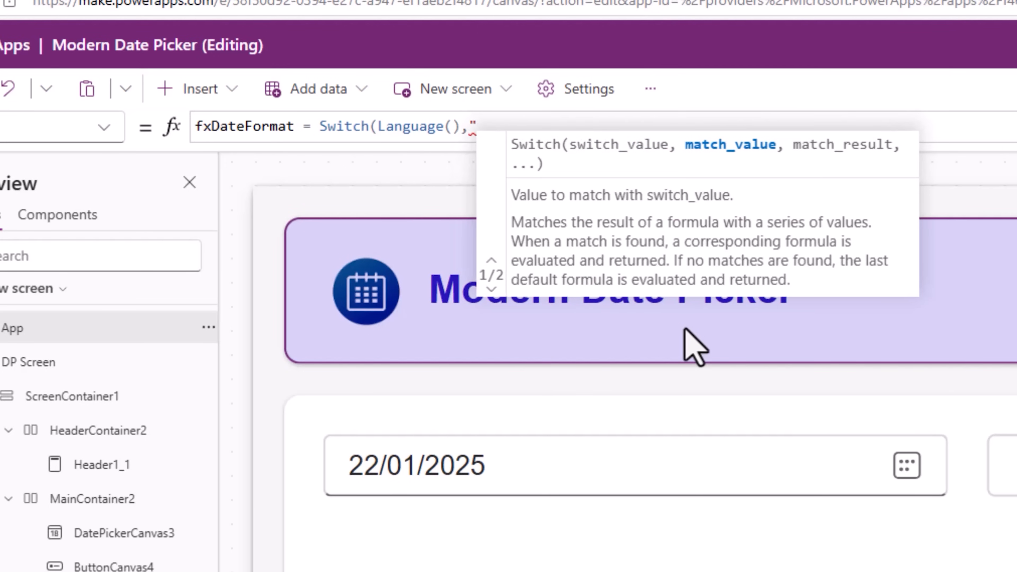
text(en-US",")
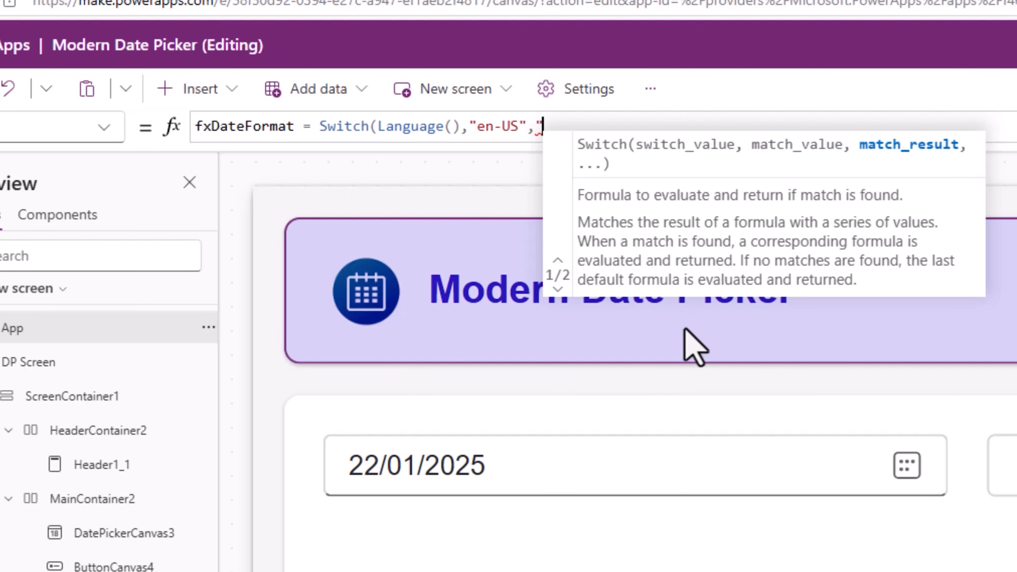
text(mm/dd/yyy)
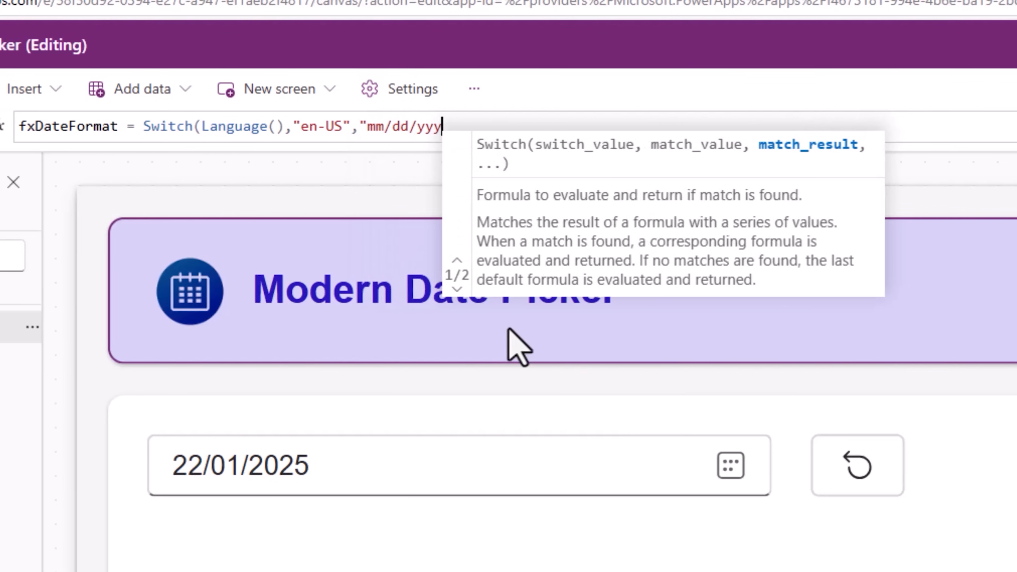
text(y",)
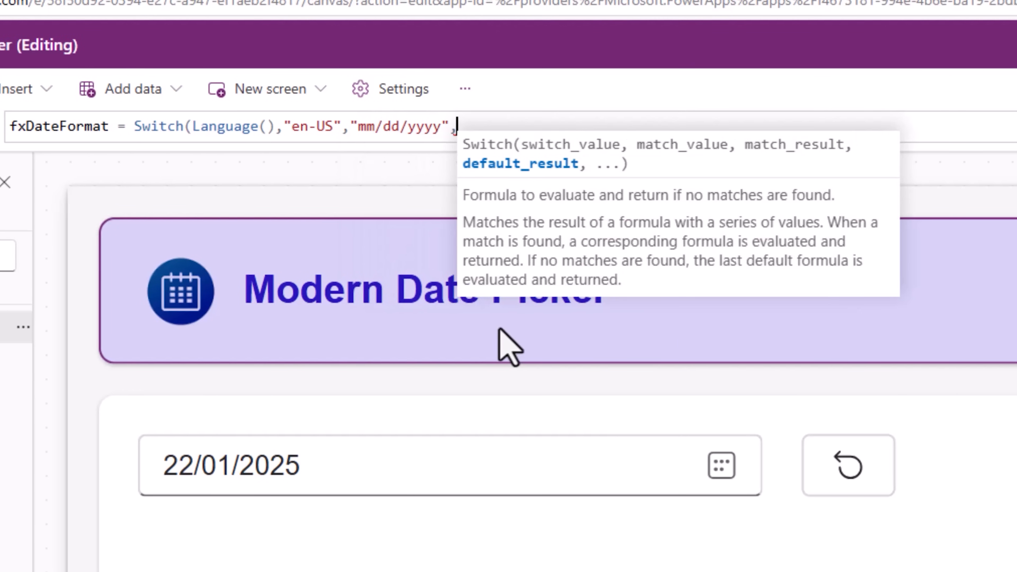
Add an "en-GB" case returning "dd/mm/yyyy" to the fxDateFormat Switch formula.
text("en-UK)
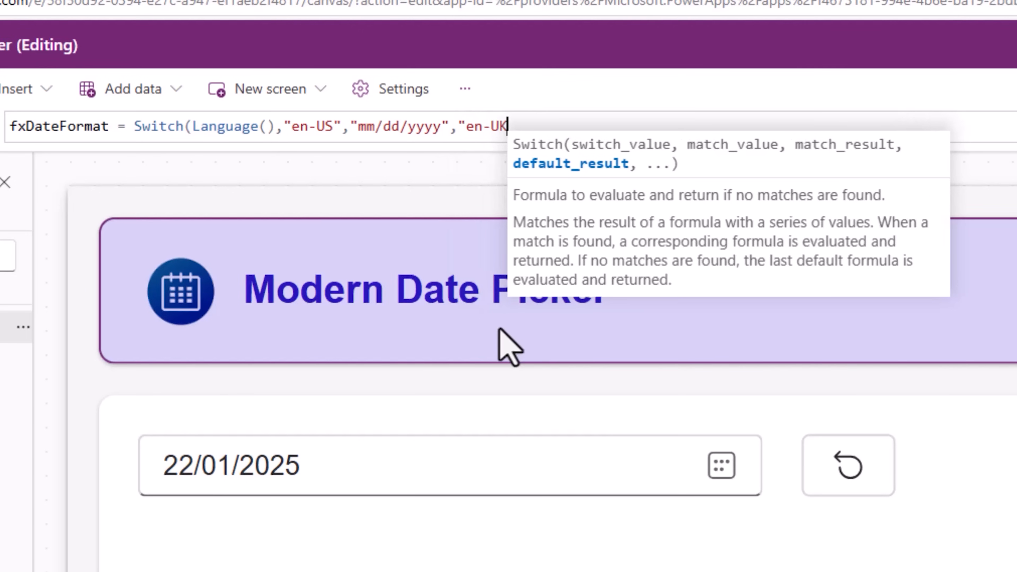
key(BackSpace)
key(BackSpace)
text(GB",)
key(shift+Return)
text(")
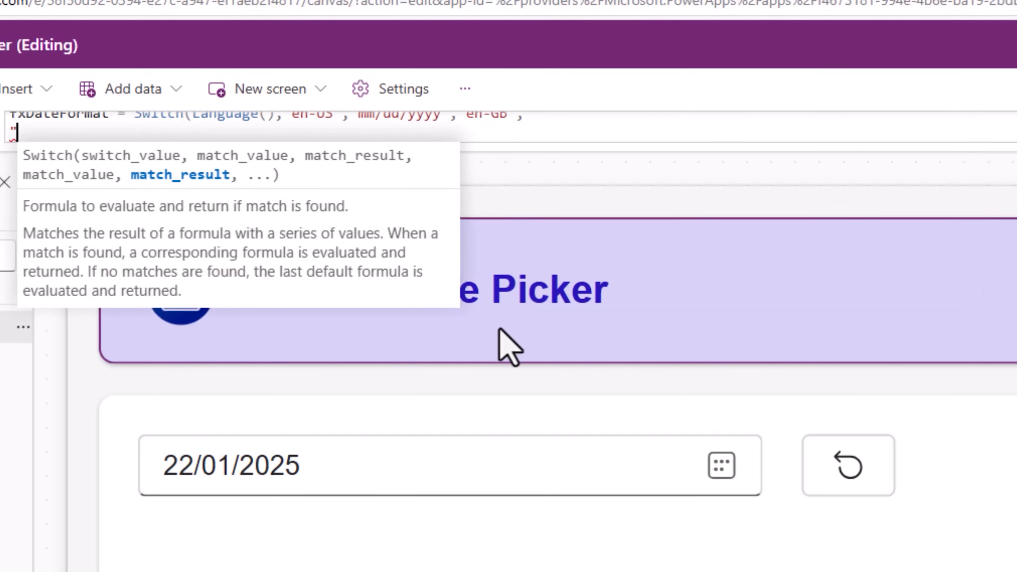
key(BackSpace)
key(BackSpace)
text(","mm/dd/yyyy","en-GB",)
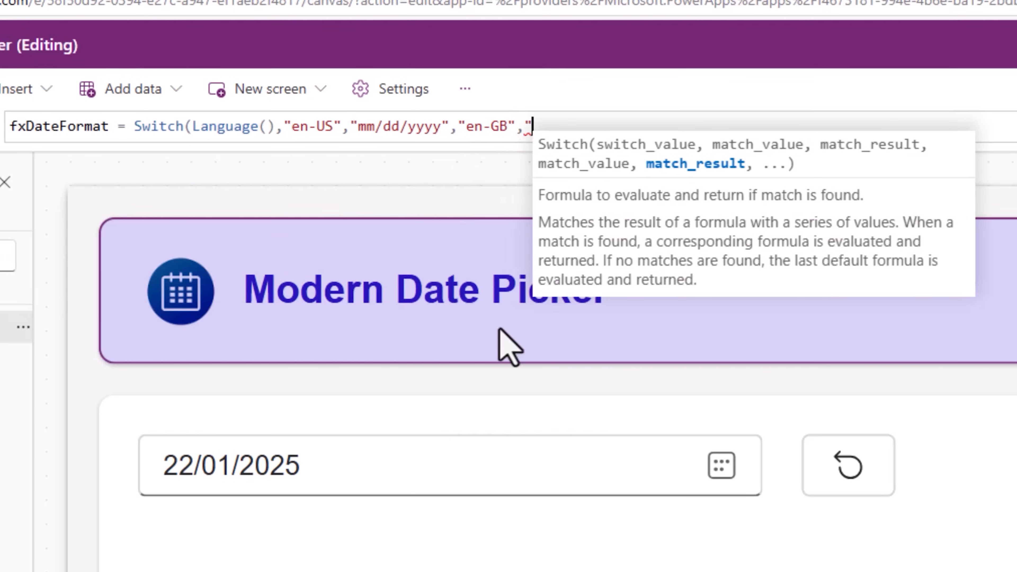
text(dd/mm/yy)
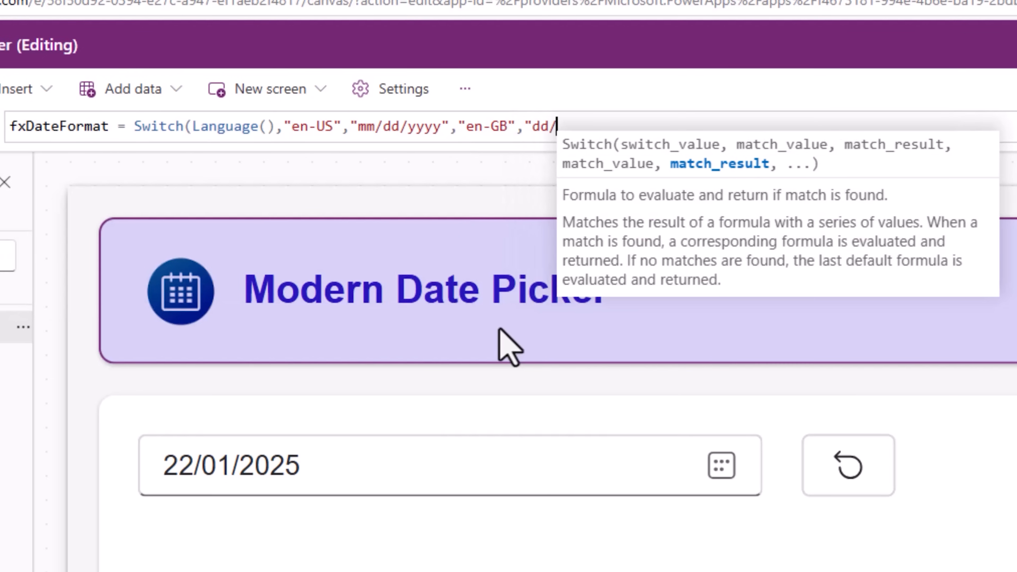
text(yy",)
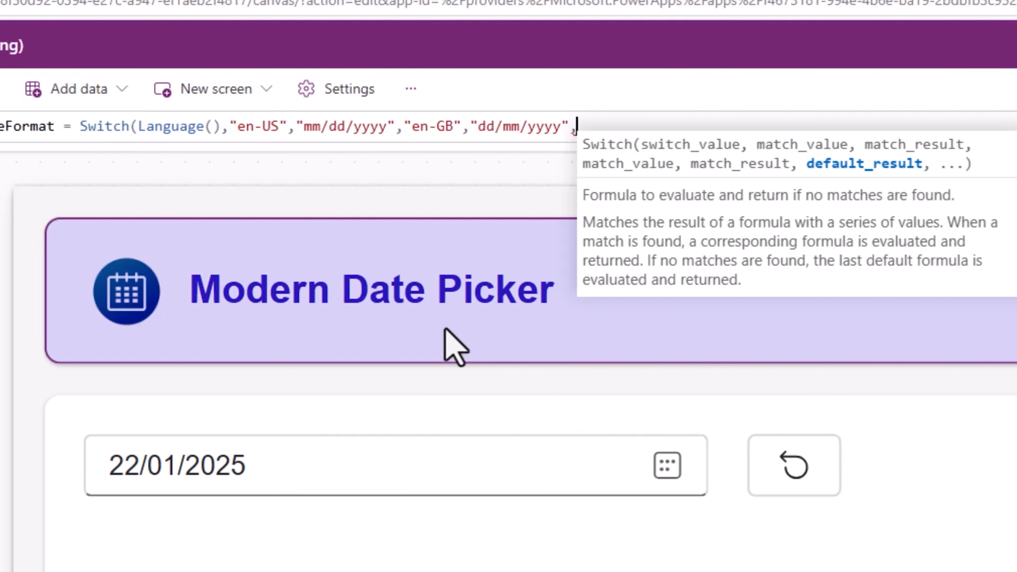
Complete the fxDateFormat formula with 'DatePickerCanvas.Format'.LongAbbreviated as the default result, ending it with a semicolon.
text(datepickerca)
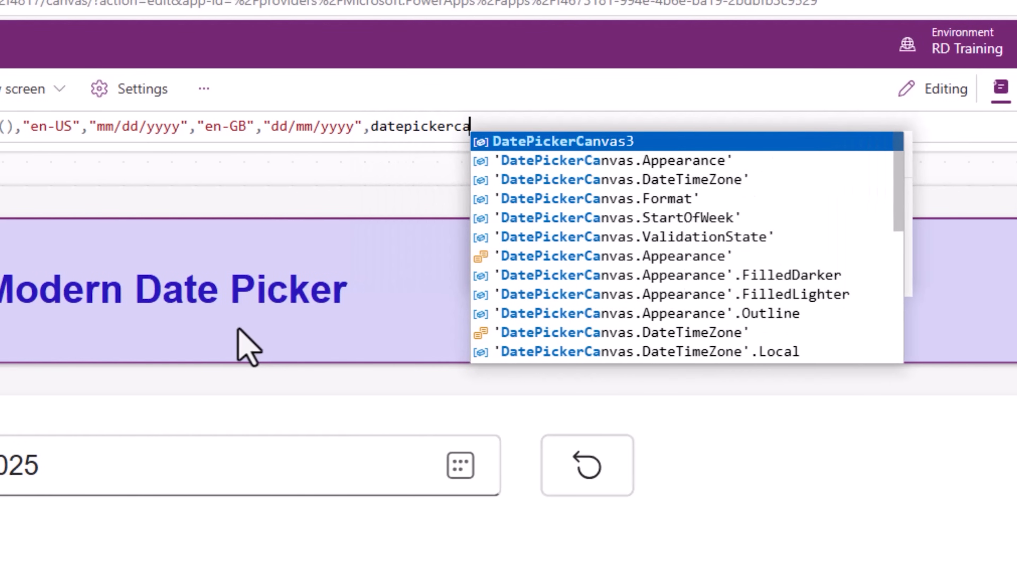
key(Down)
key(Down)
key(Down)
key(Tab)
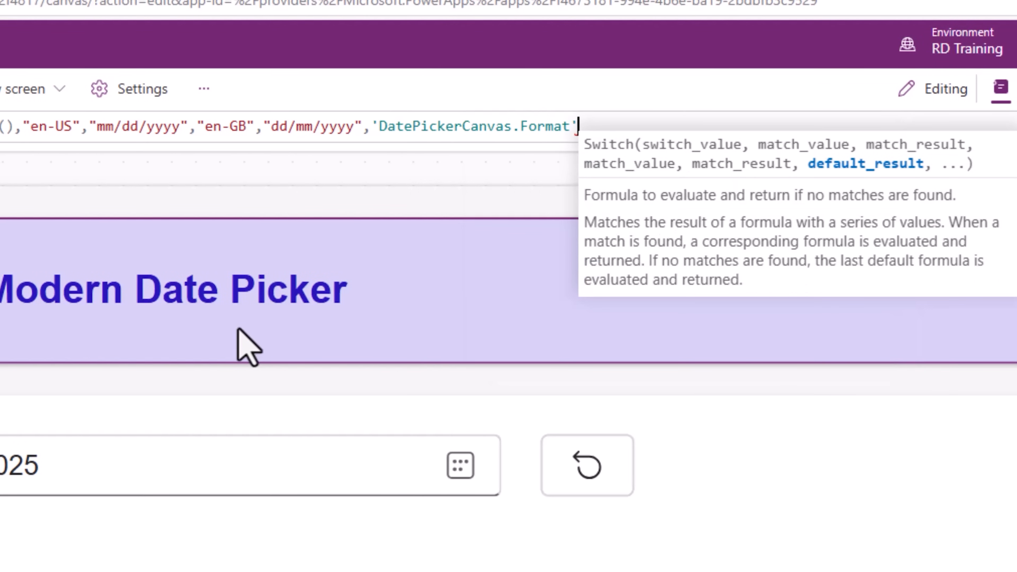
text(.)
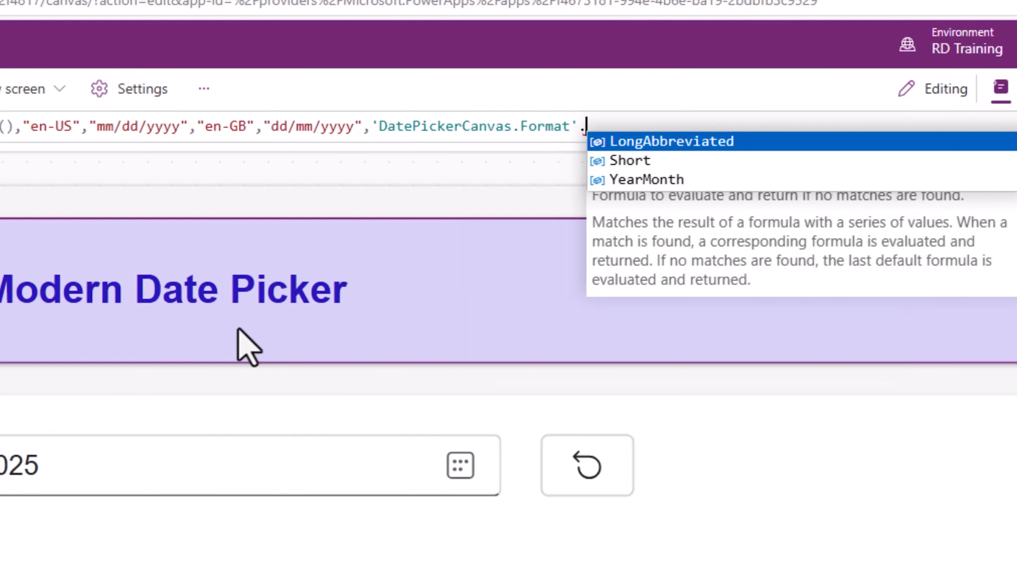
key(Tab)
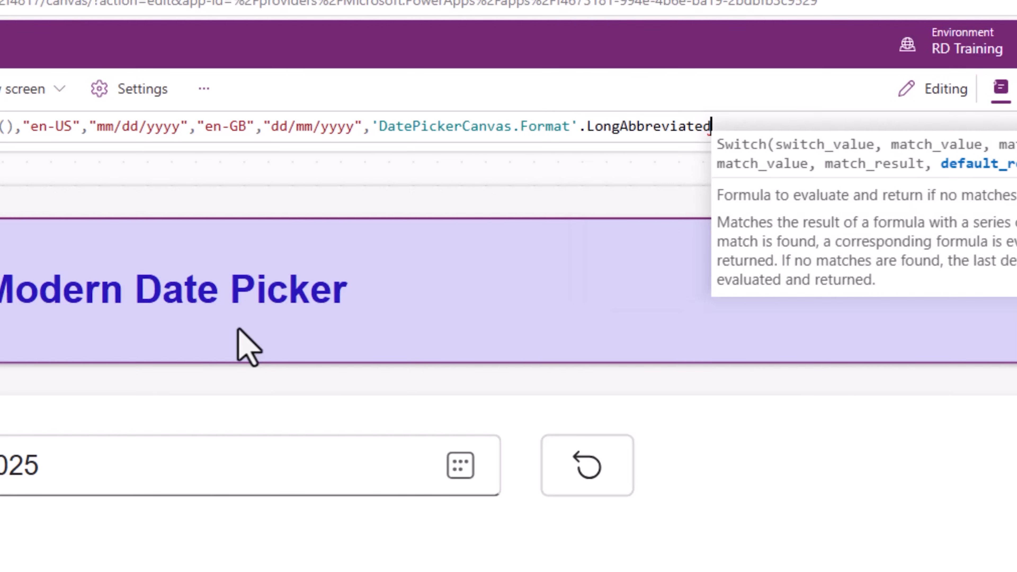
text())
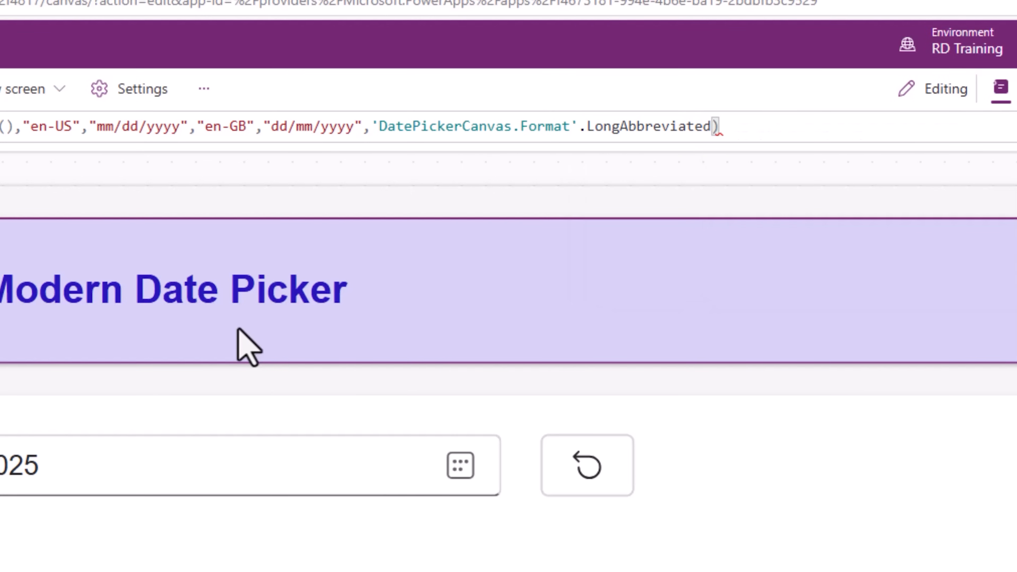
text(;)
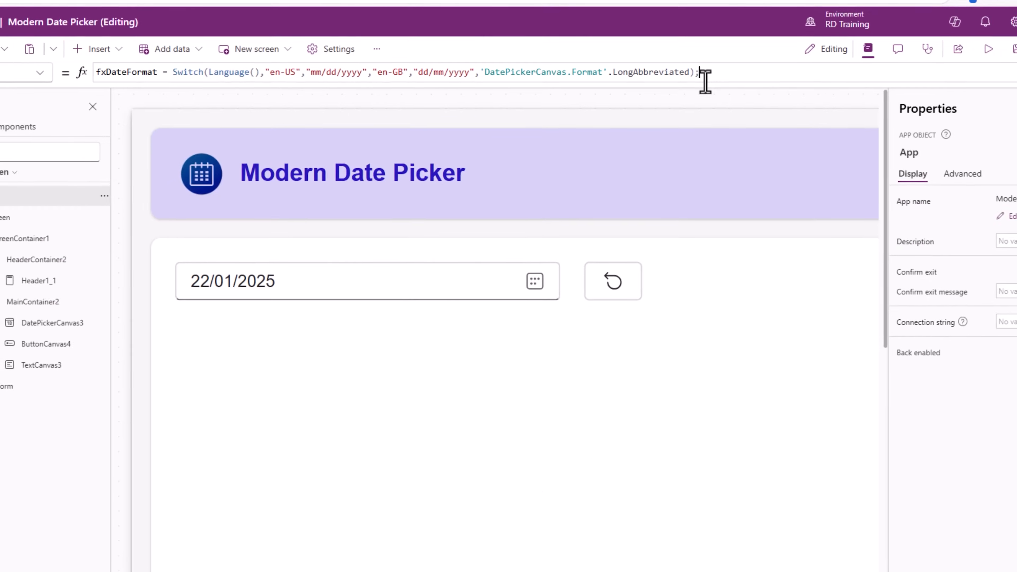
Set the date picker's Format property to fxDateFormat and test it by choosing January 23, 2025.
click(62, 472)
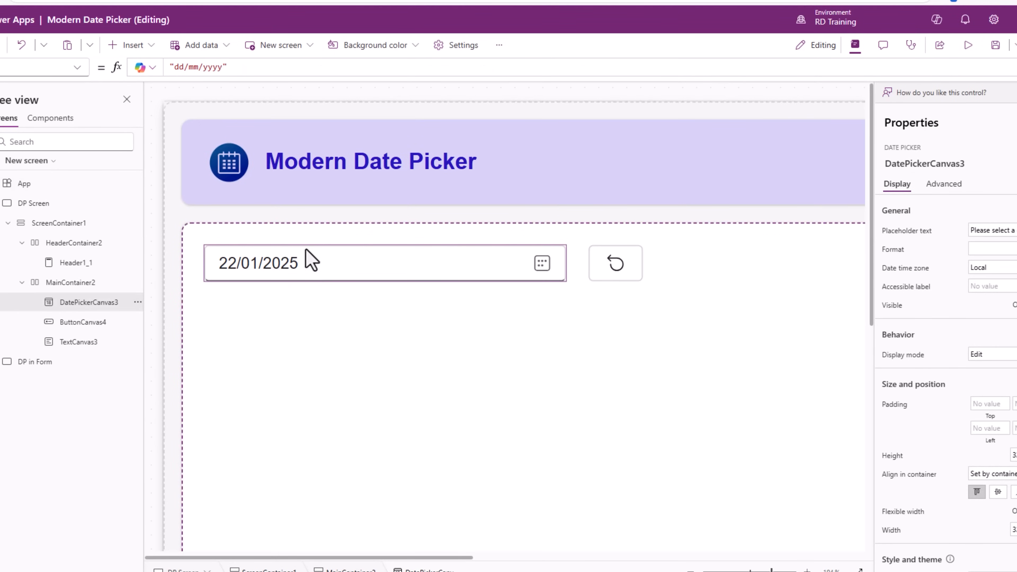
drag(246, 67, 68, 66)
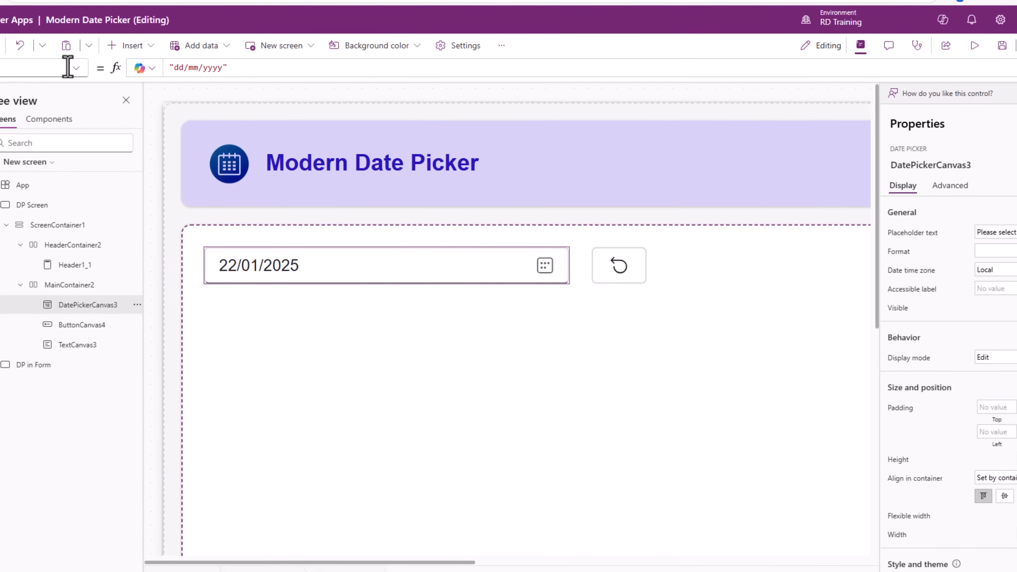
text(fxDateFormat)
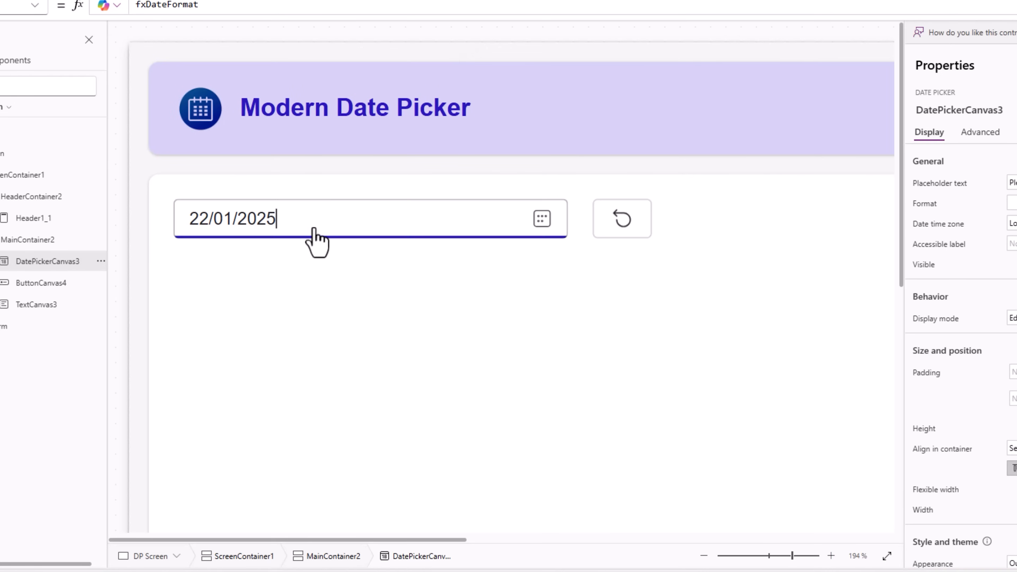
click(316, 231)
click(309, 449)
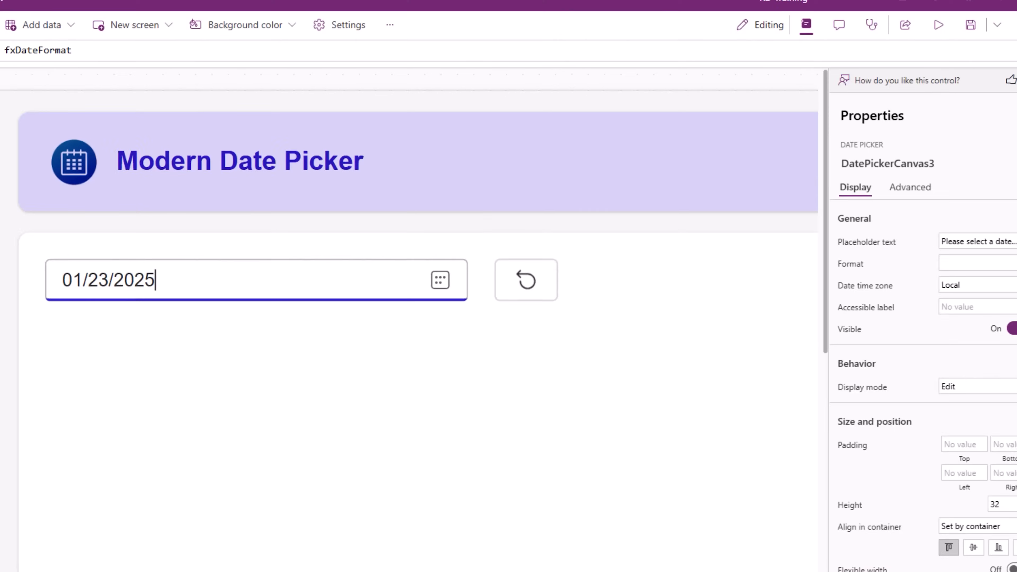
Publish this version of the app and test the date picker in the running app by choosing January 25, 2025.
click(987, 54)
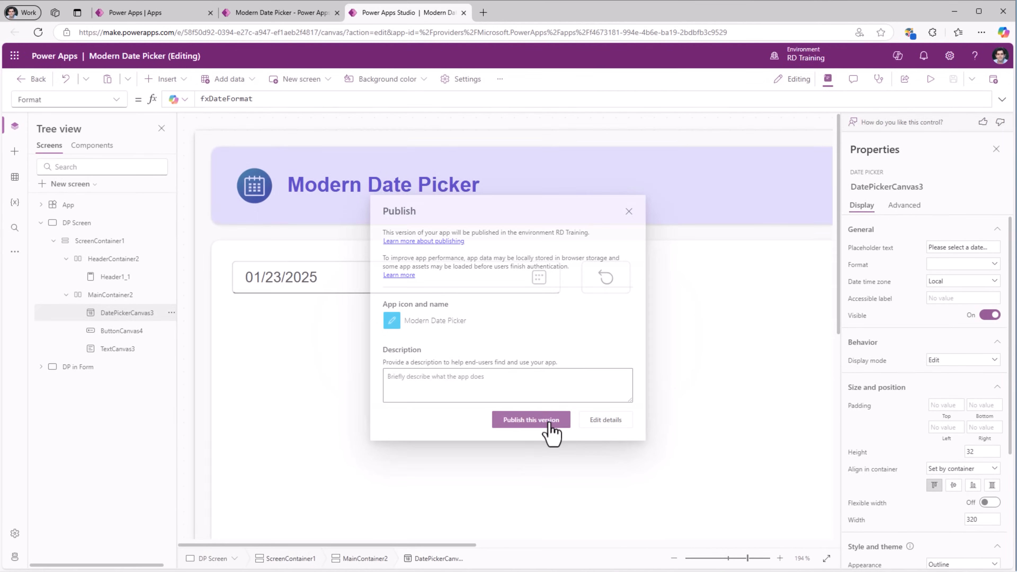
click(548, 423)
key(ctrl+shift+Tab)
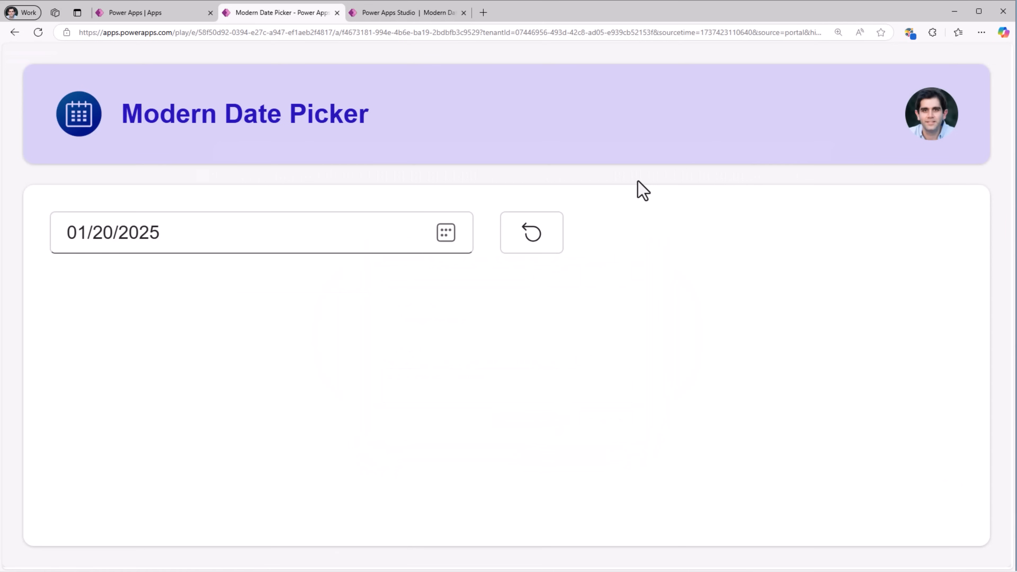
click(448, 238)
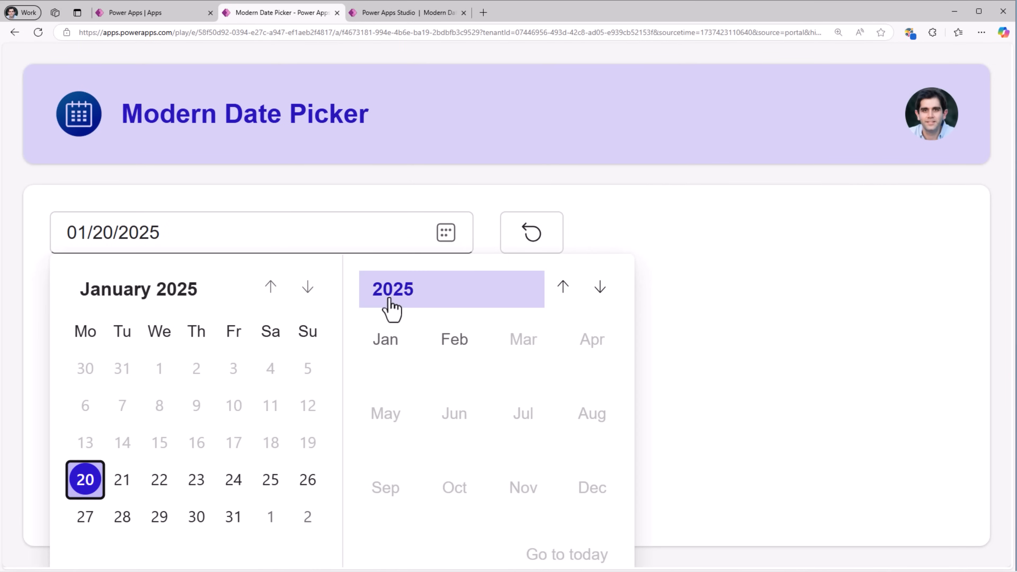
click(271, 479)
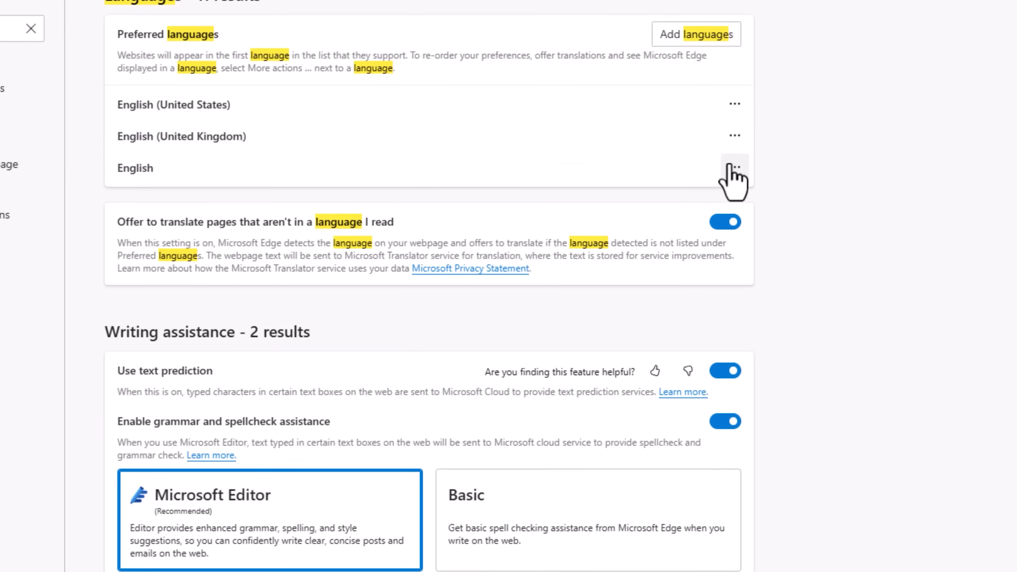
Move English (United Kingdom) to the top of the browser's preferred languages and test the running app's date picker with another date.
click(736, 135)
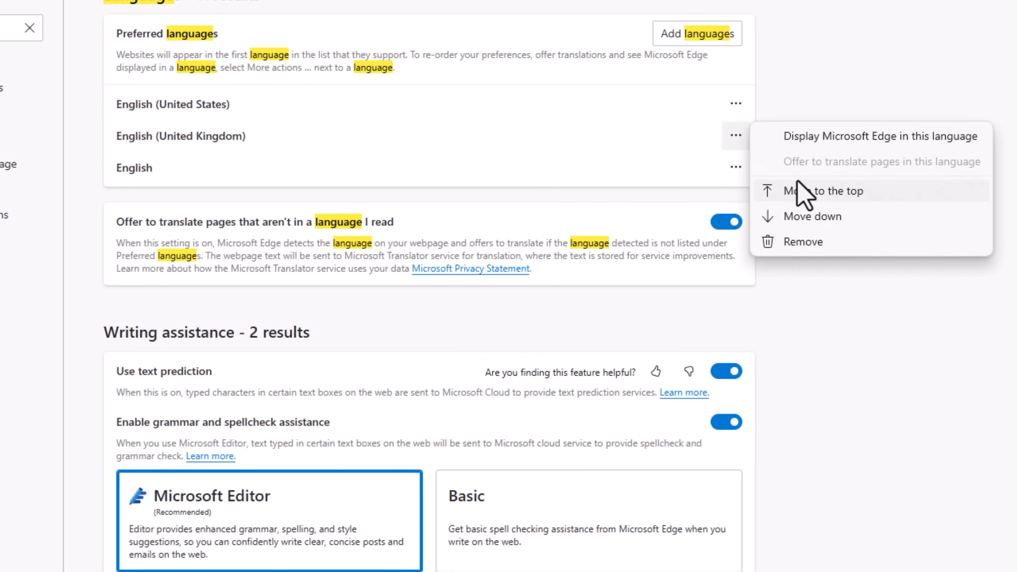
click(801, 191)
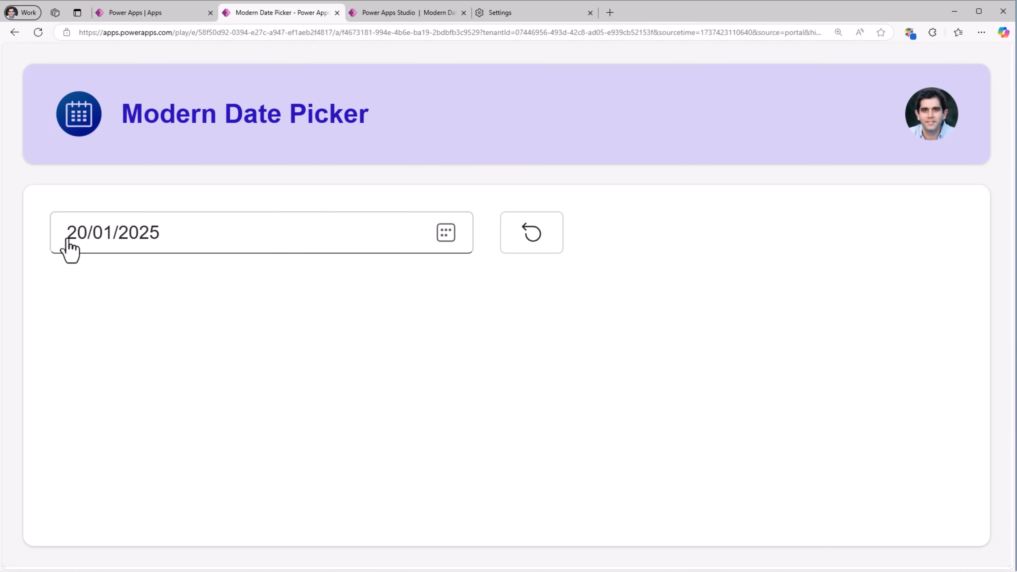
click(167, 245)
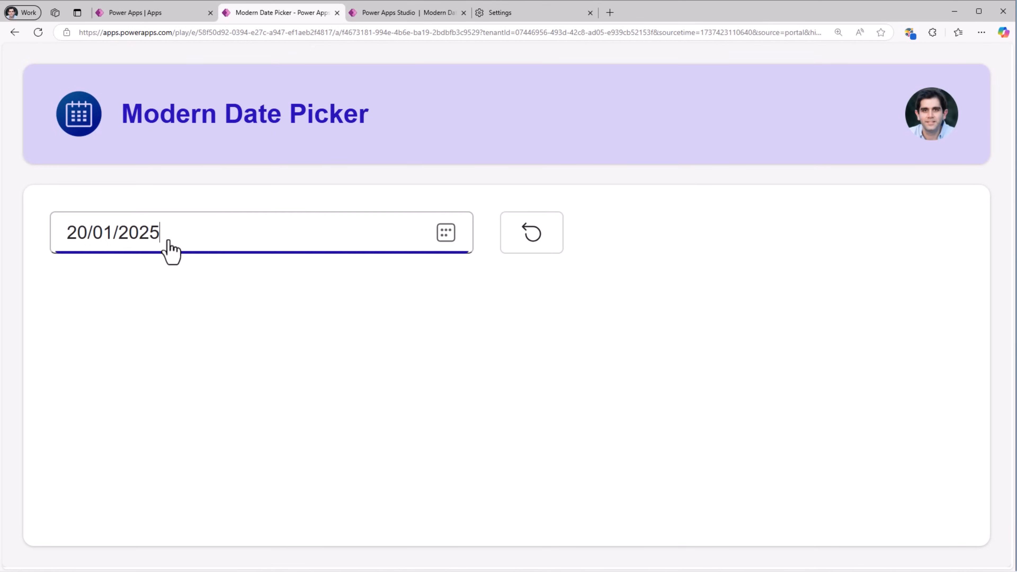
click(228, 484)
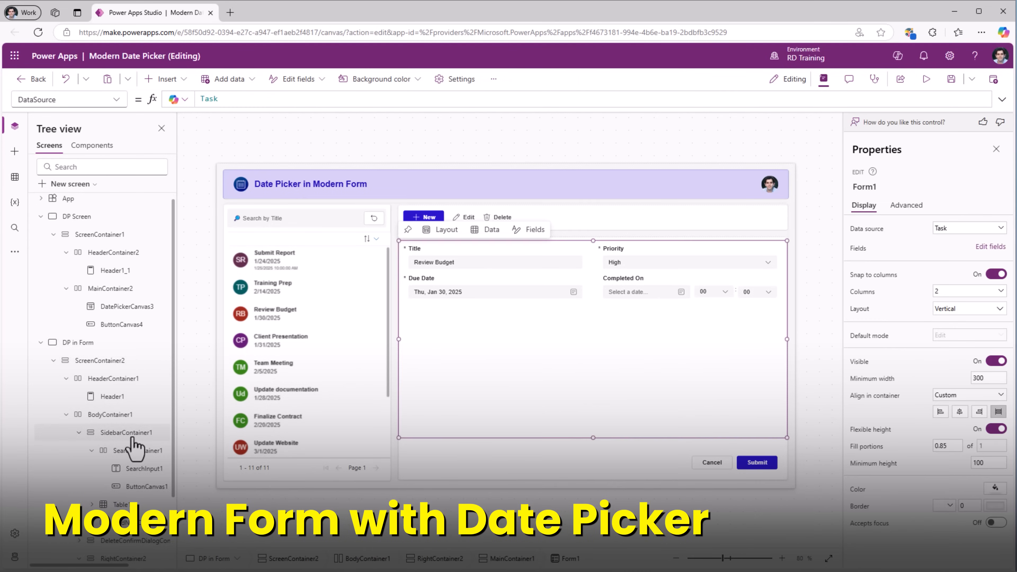
Expand Form1 on the DP in Form screen to examine its data cards.
scroll(132, 438, down, 3)
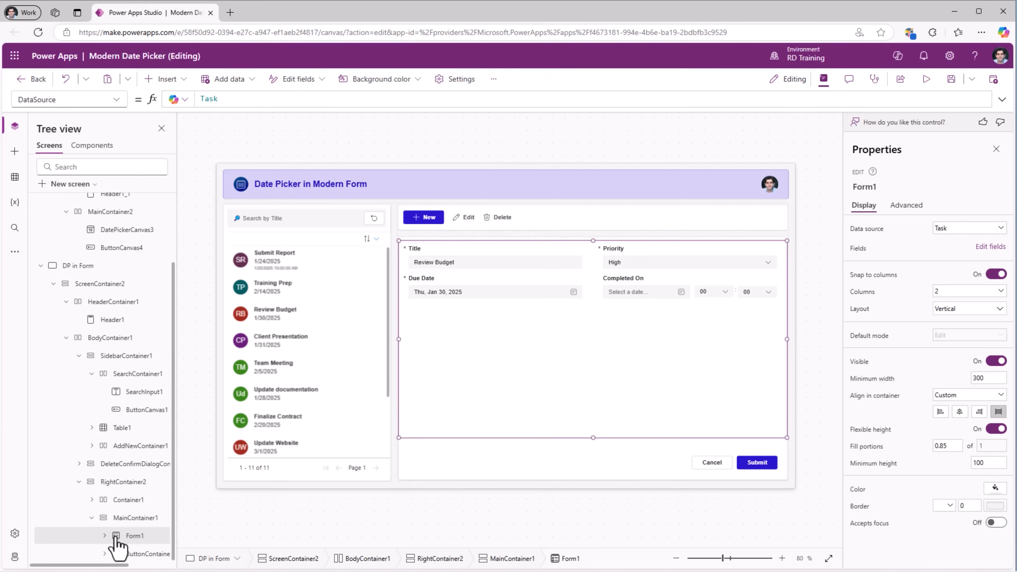
click(105, 536)
scroll(120, 501, down, 2)
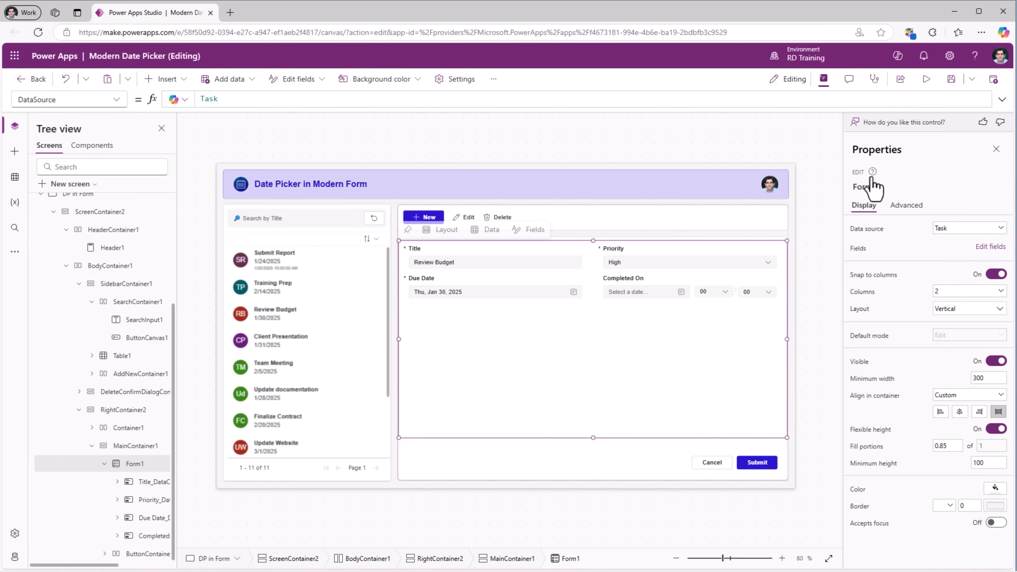
Preview the app and select the Review Budget task in the list to view its details.
click(927, 80)
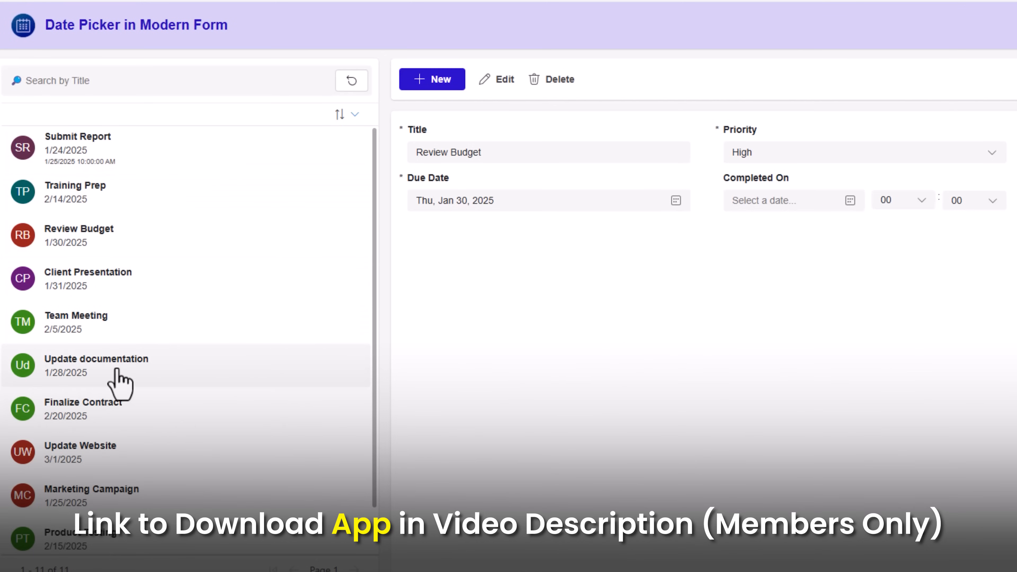
click(114, 240)
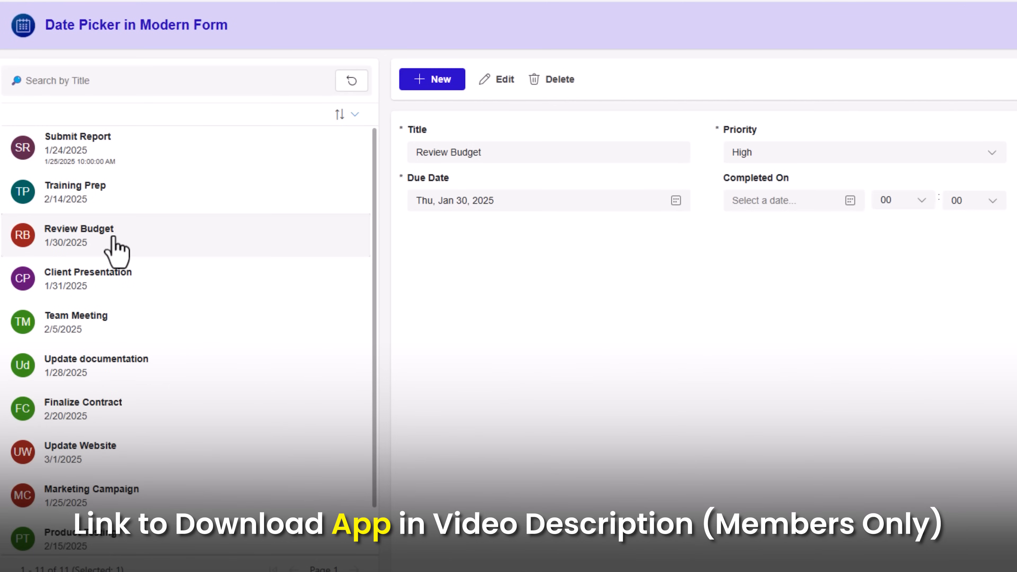
Select the Client Presentation and Team Meeting tasks in the previewed list to view their details in the form.
click(118, 288)
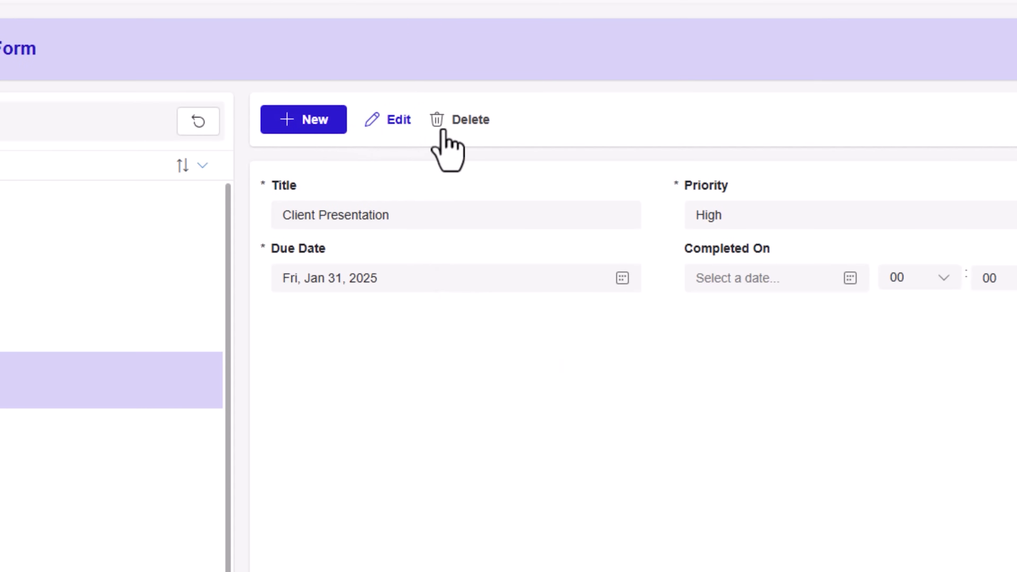
click(96, 456)
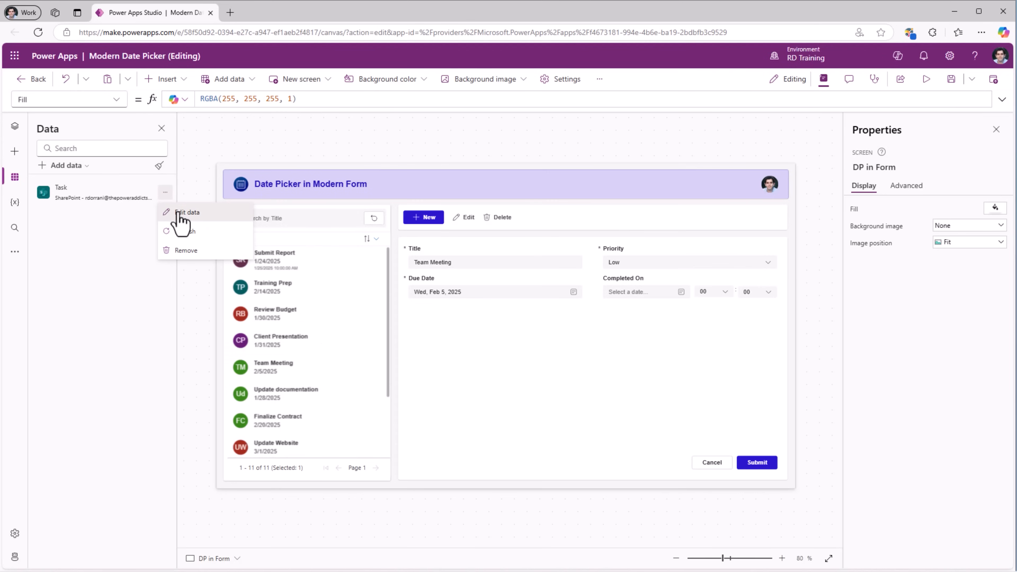
Open the Task data source in SharePoint and examine the Due Date column's type and Include Time setting.
click(181, 219)
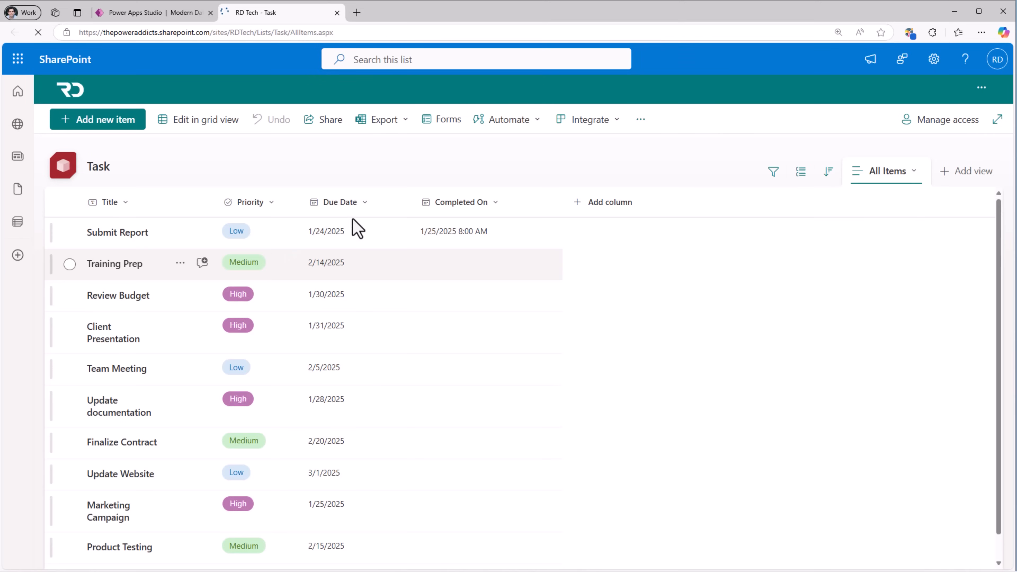
click(359, 203)
mouse_move(376, 327)
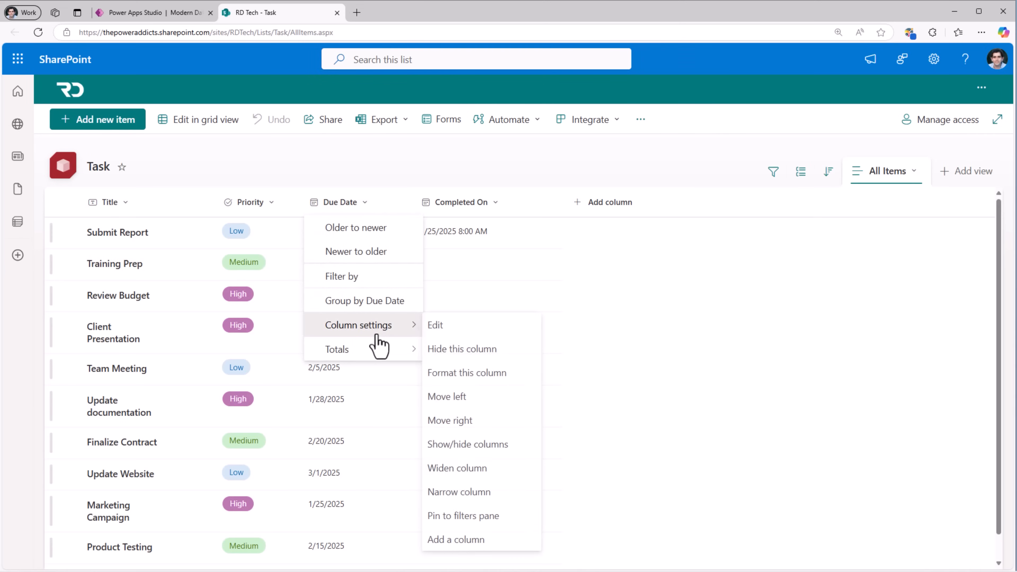
click(475, 331)
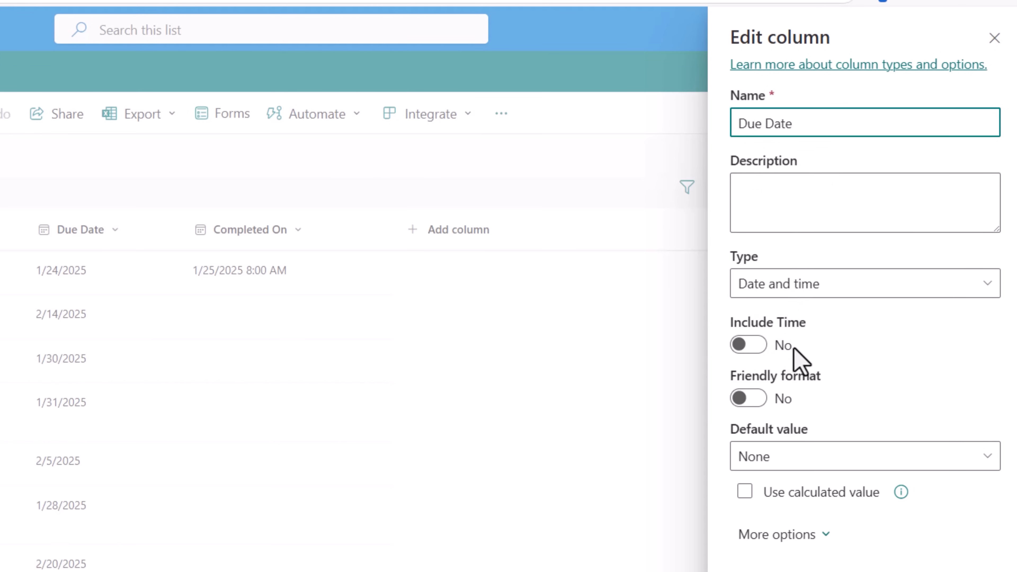
click(873, 553)
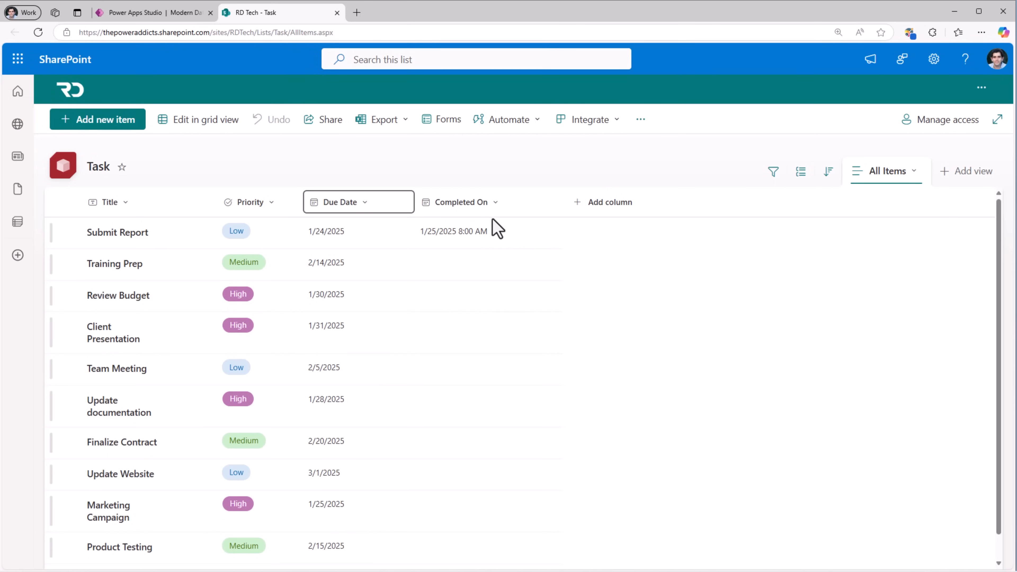
Open the Completed On column for editing in the Task list to examine its date and time settings.
click(491, 201)
mouse_move(508, 337)
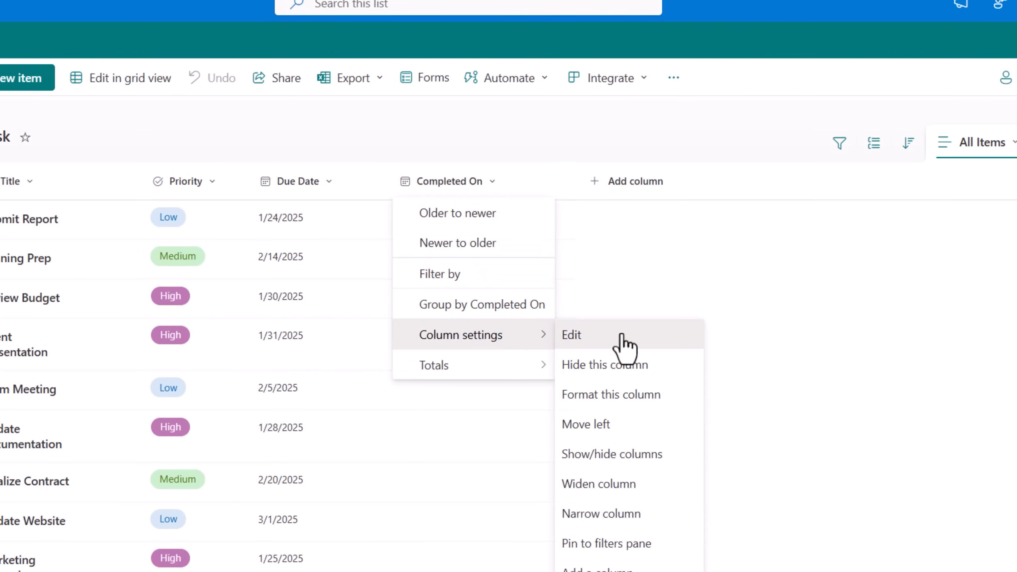
click(613, 333)
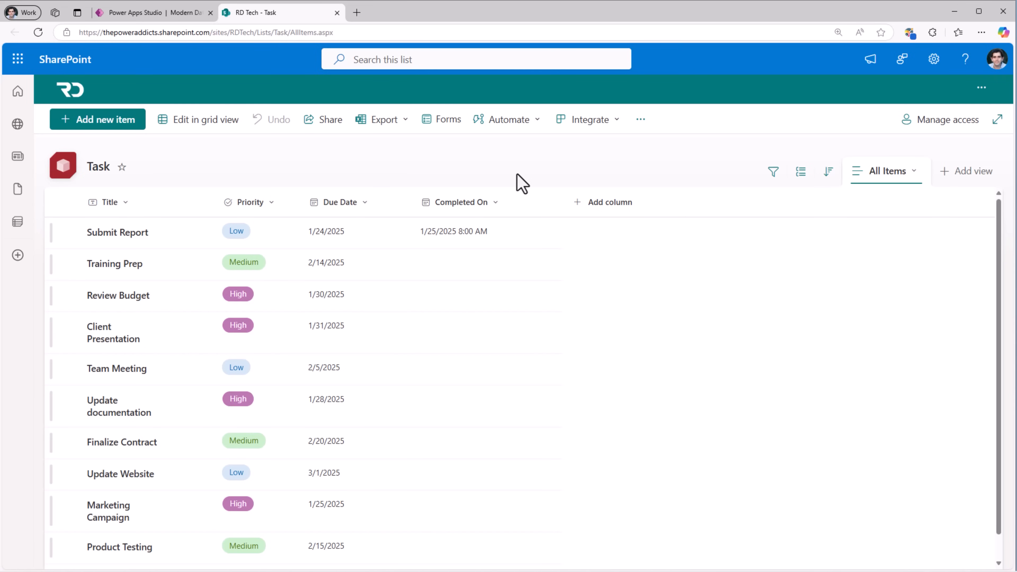
Switch back to Power Apps Studio and inspect the date time zone property of the Due Date picker in Form1.
key(ctrl+Tab)
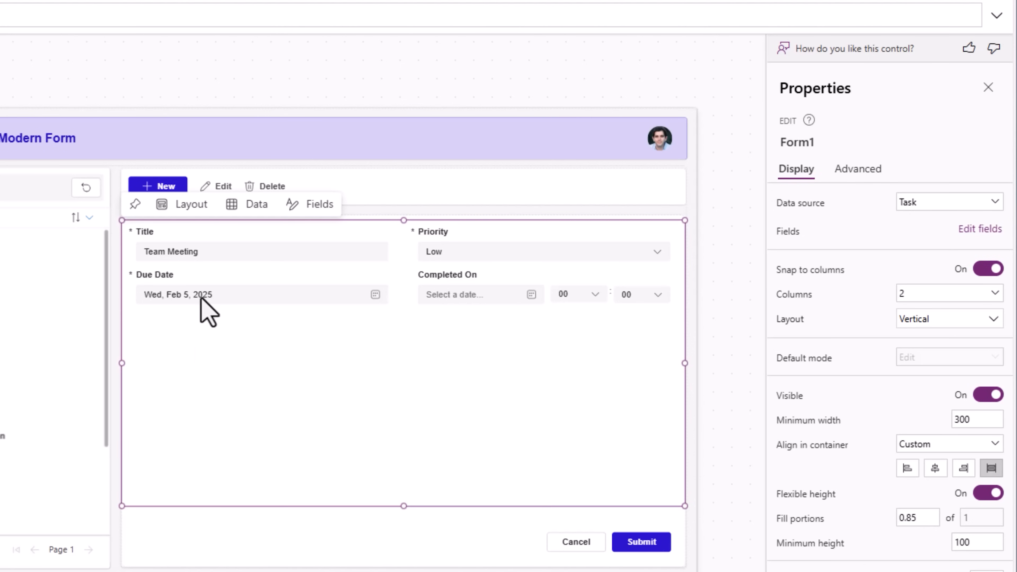
click(229, 301)
click(229, 302)
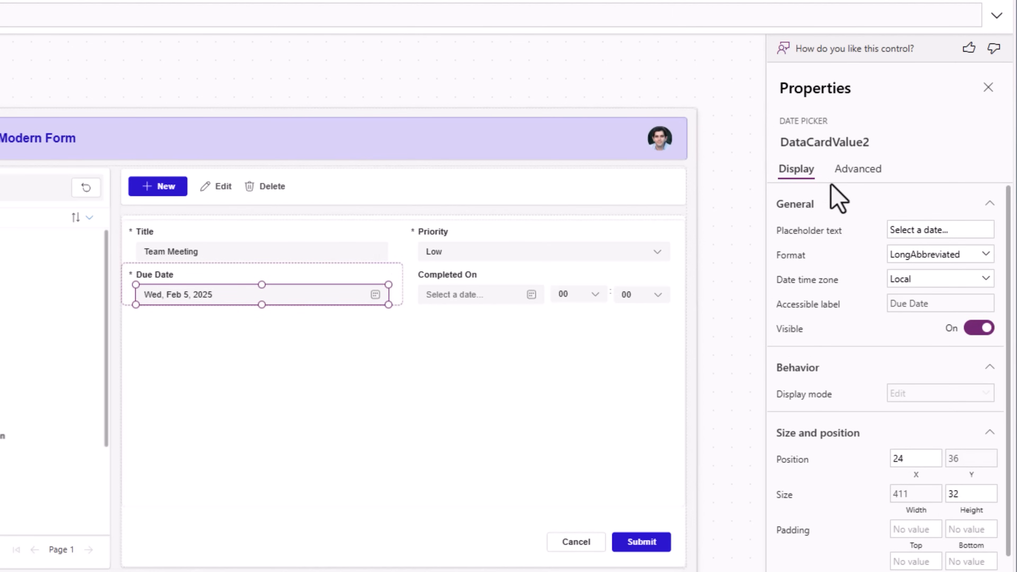
click(813, 284)
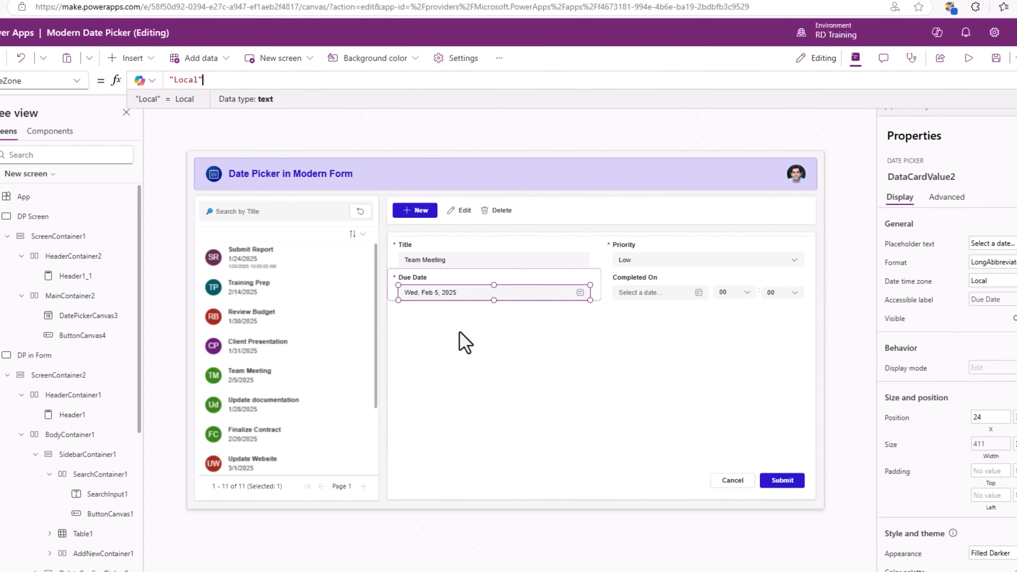
Inspect the date picker, hour dropdown and minute dropdown inside the form's Completed On card.
click(656, 286)
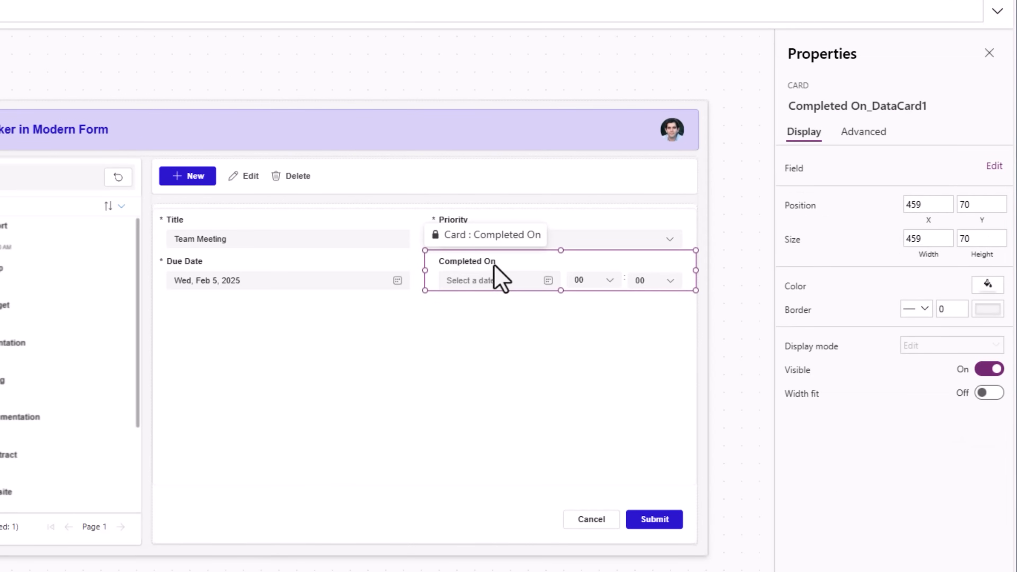
click(514, 286)
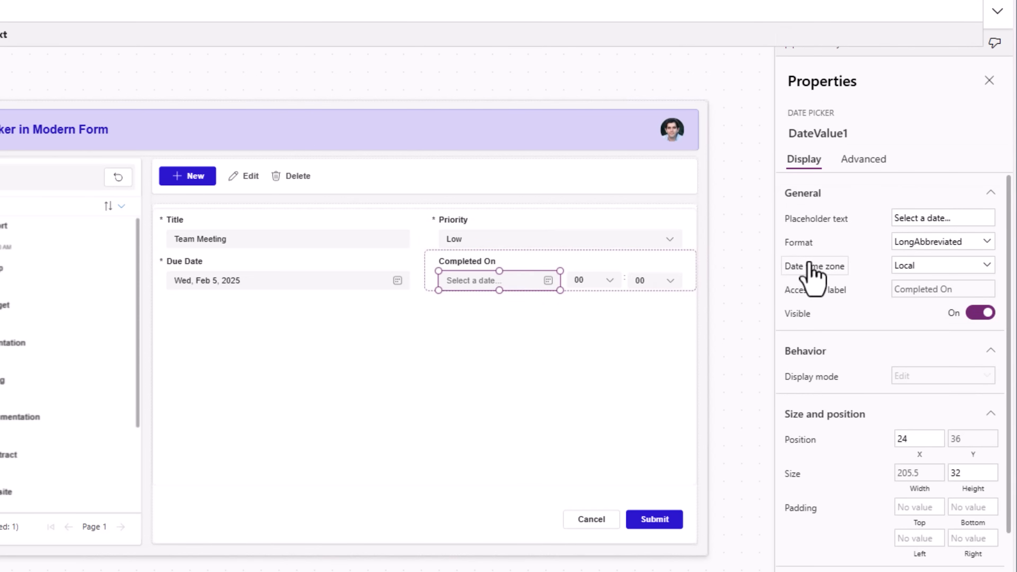
click(599, 284)
click(654, 282)
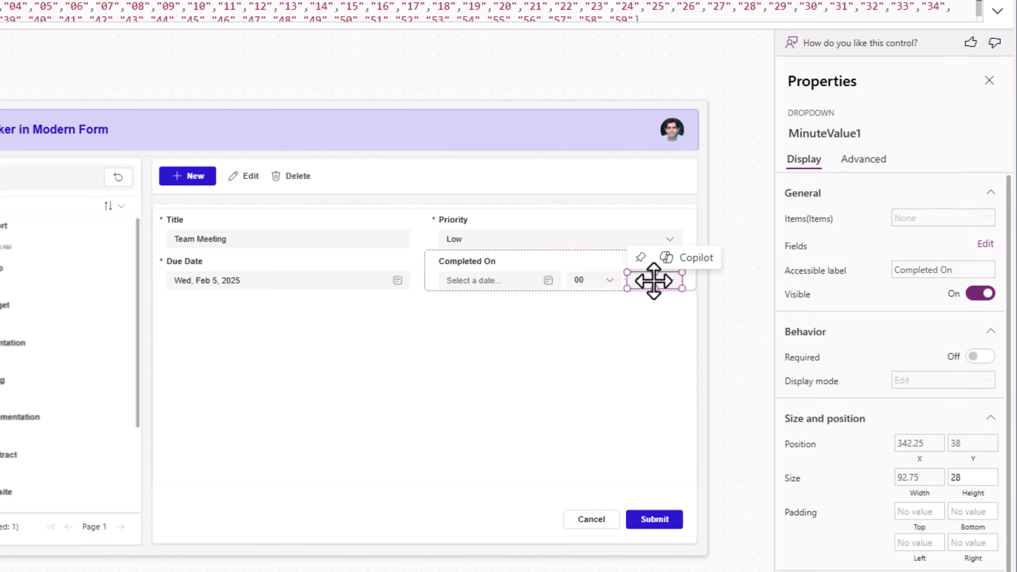
click(579, 284)
click(651, 279)
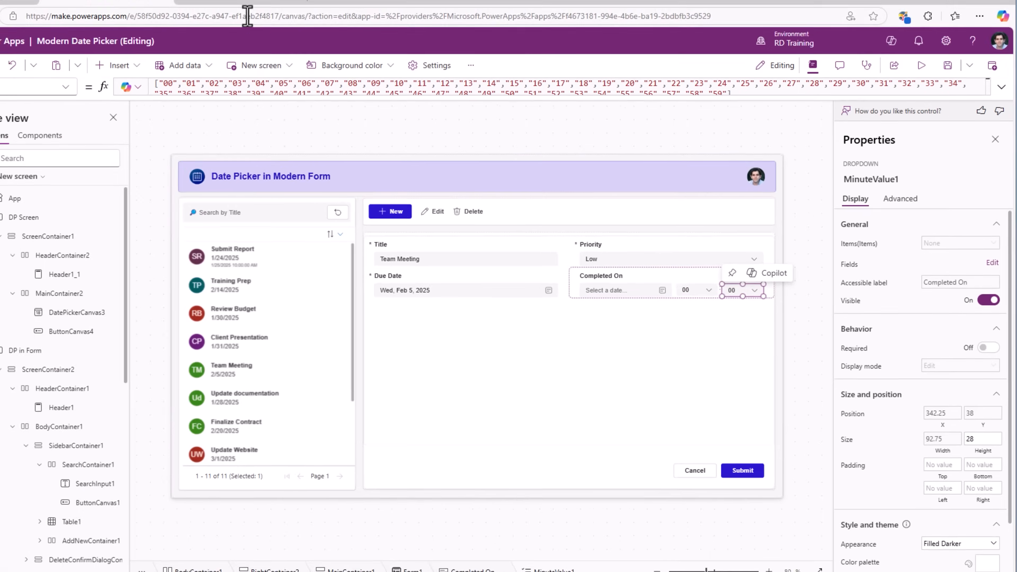
Switch to the SharePoint Task list and select the Submit Report item to examine its Completed On value.
click(252, 13)
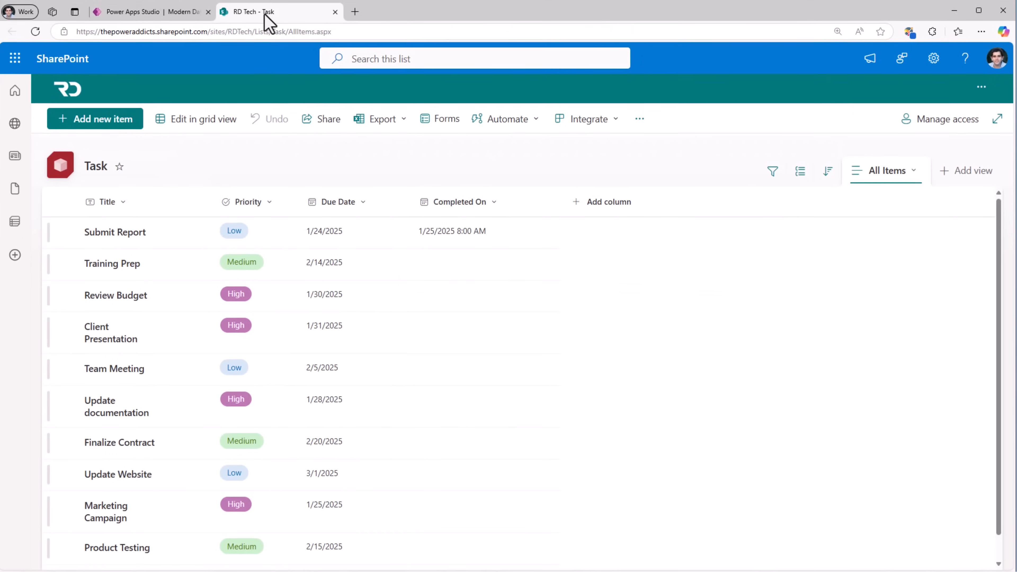
click(69, 232)
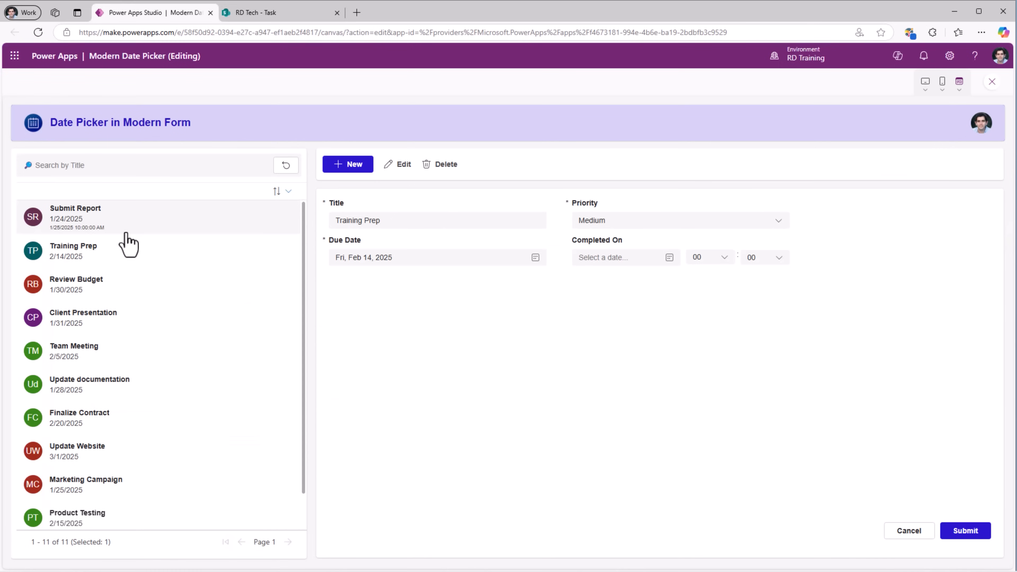
View Submit Report in the Power Apps preview, check its Completed On hour, and compare it with the SharePoint item.
click(127, 233)
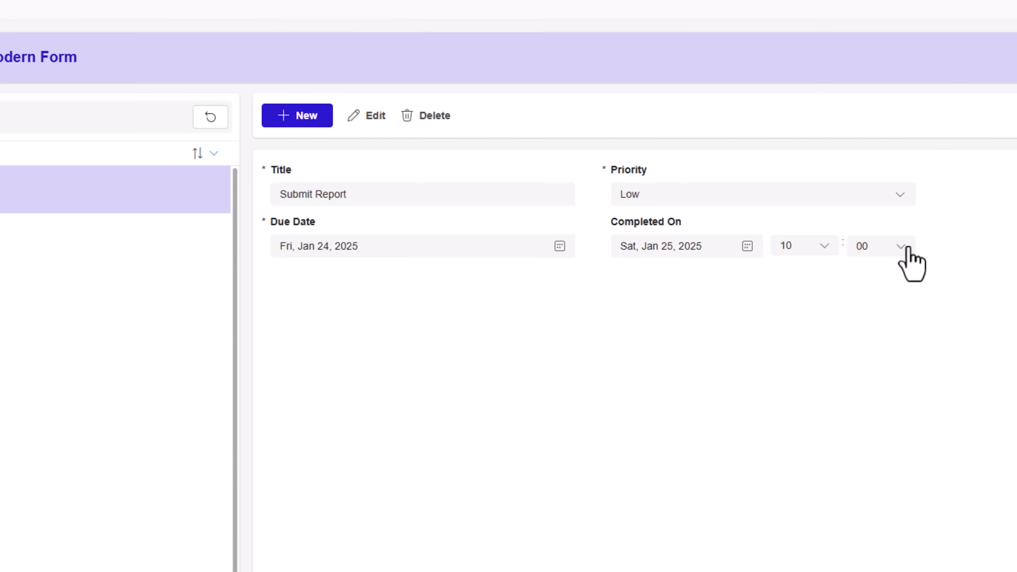
click(824, 247)
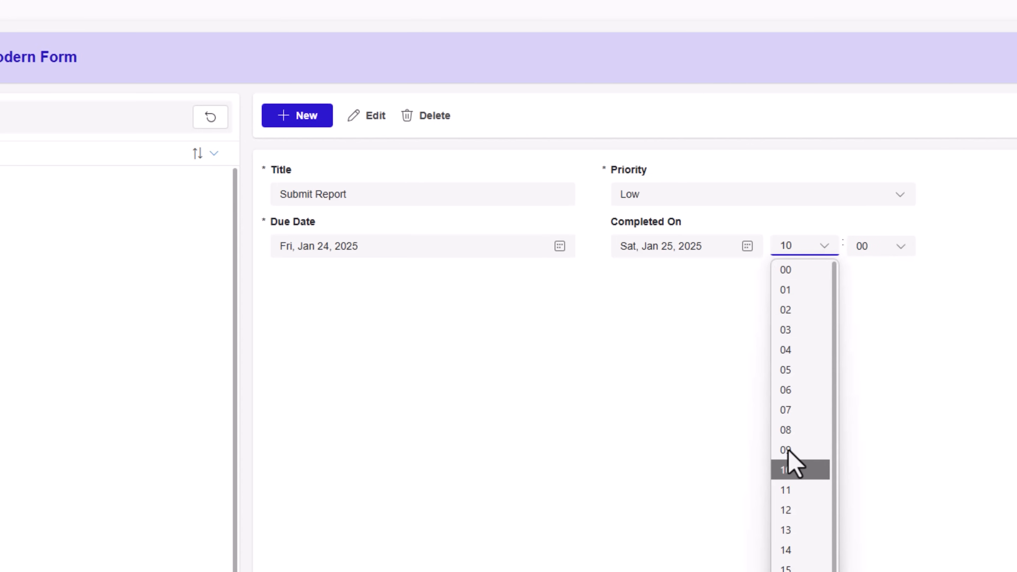
click(789, 462)
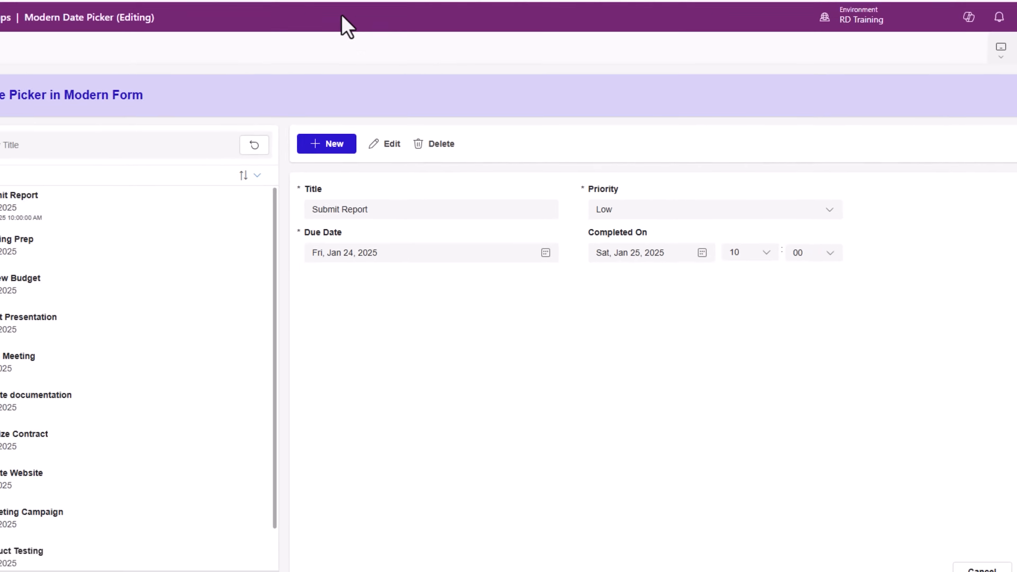
click(284, 15)
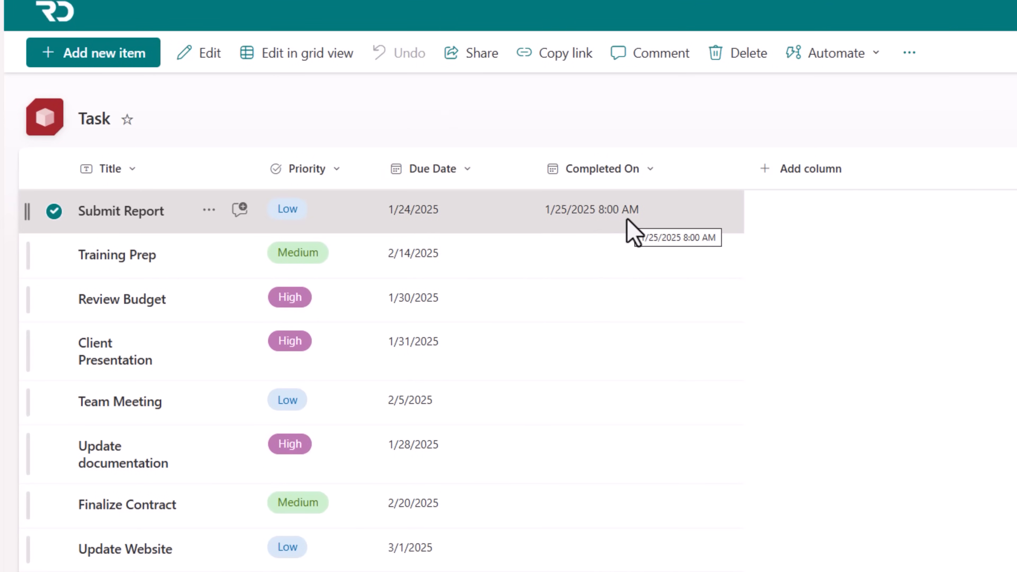
click(165, 15)
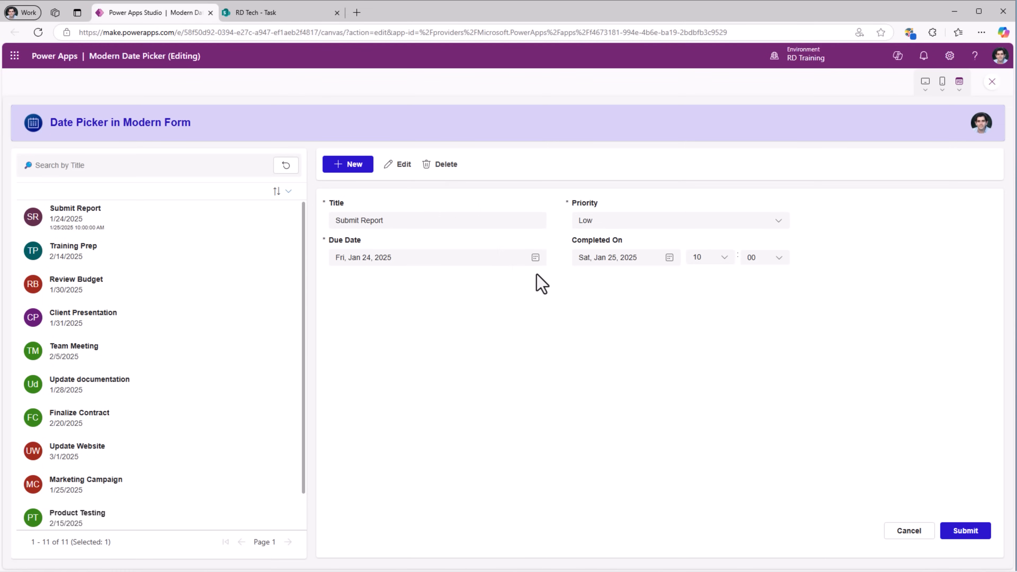
Switch to the SharePoint Task list and open the RD Tech site's regional settings.
click(298, 16)
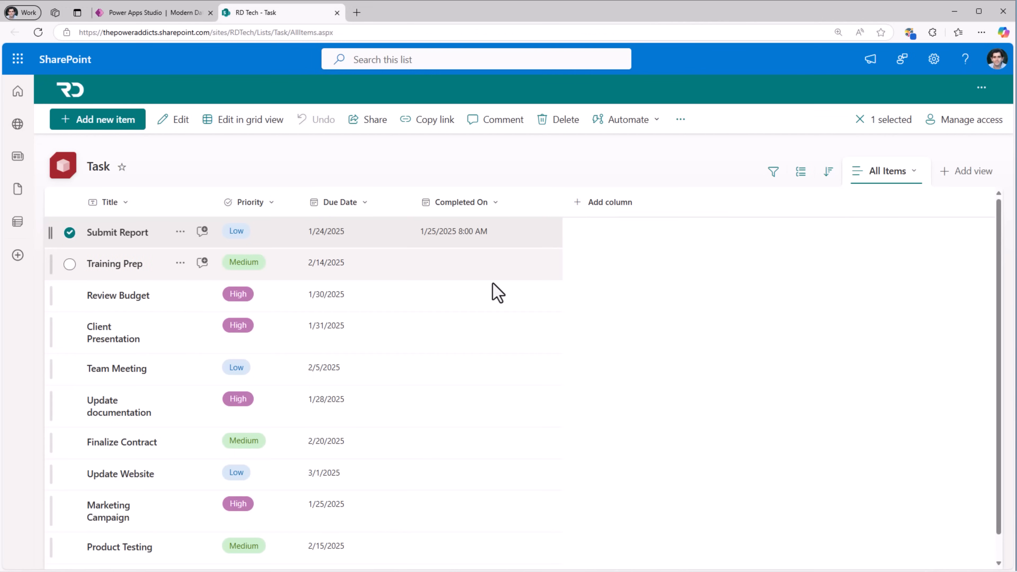
click(930, 62)
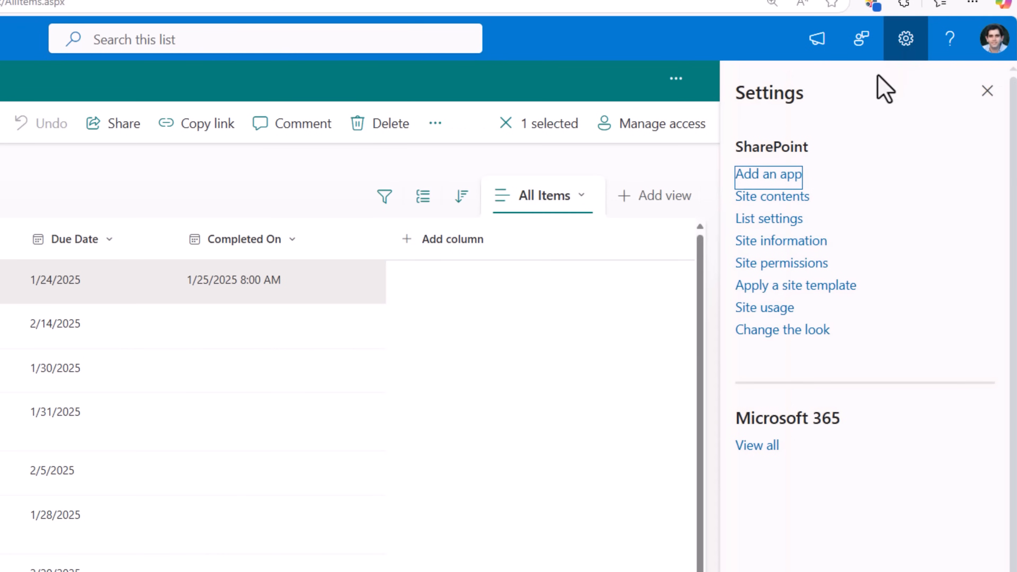
click(803, 240)
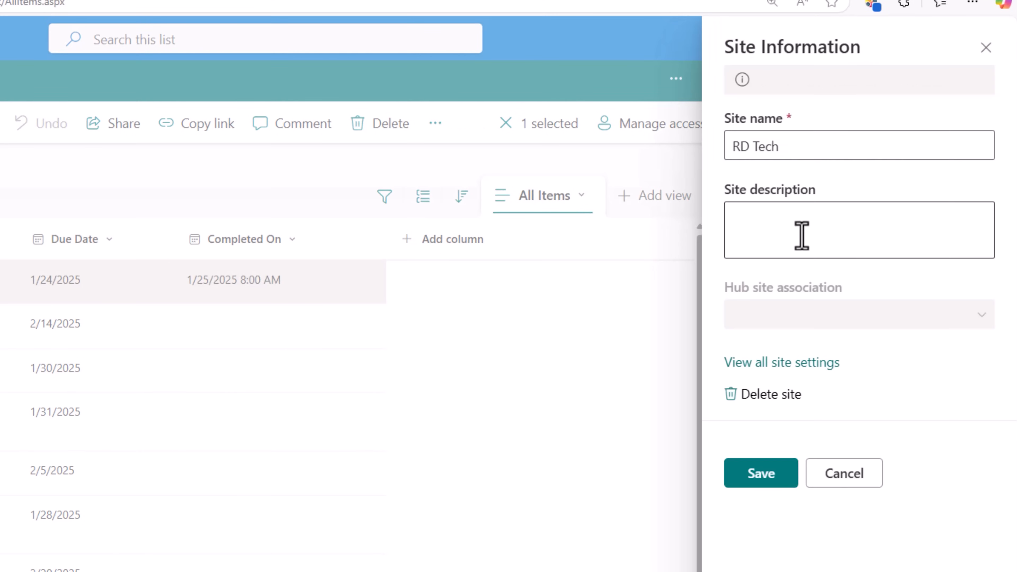
click(797, 374)
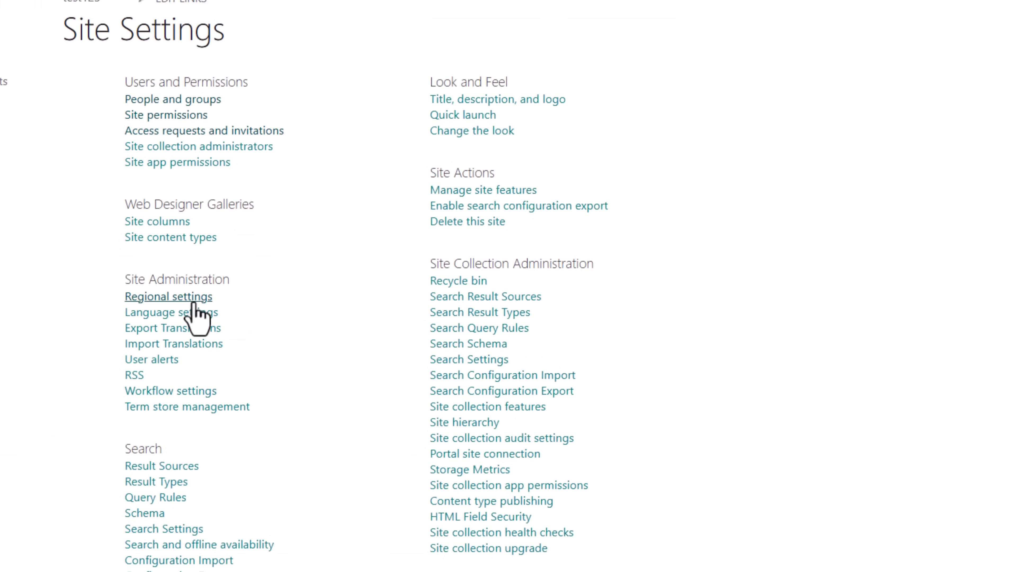
click(194, 301)
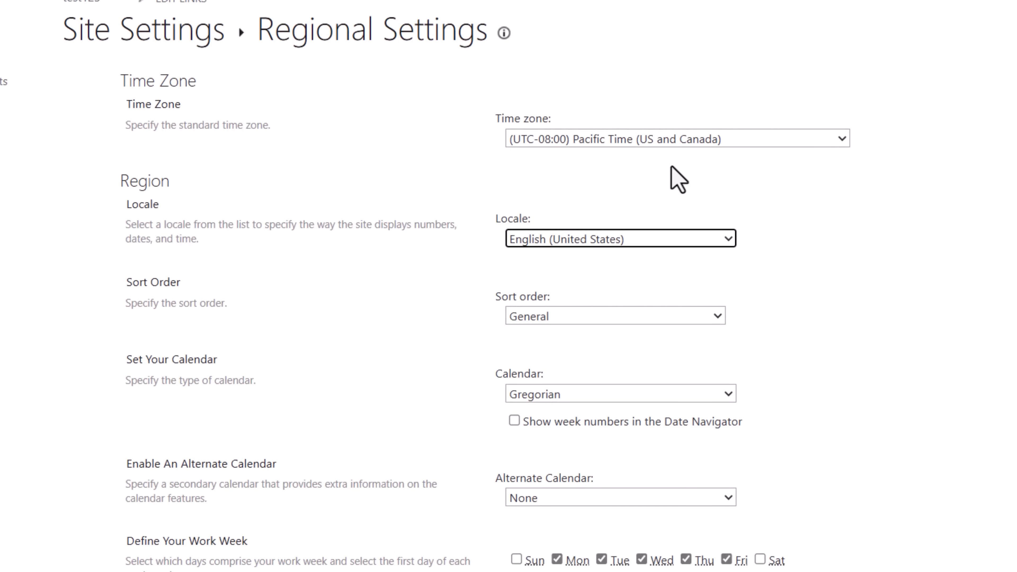
Set the SharePoint site's time zone to (UTC-06:00) Central Time (US and Canada).
click(629, 138)
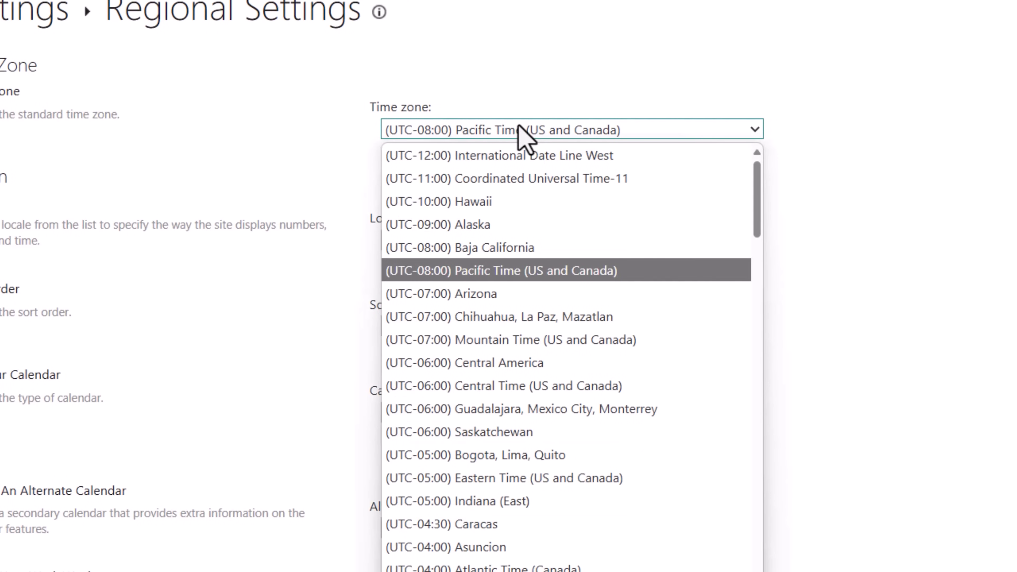
key(Down)
key(Down)
key(Down)
key(Down)
key(Return)
key(Down)
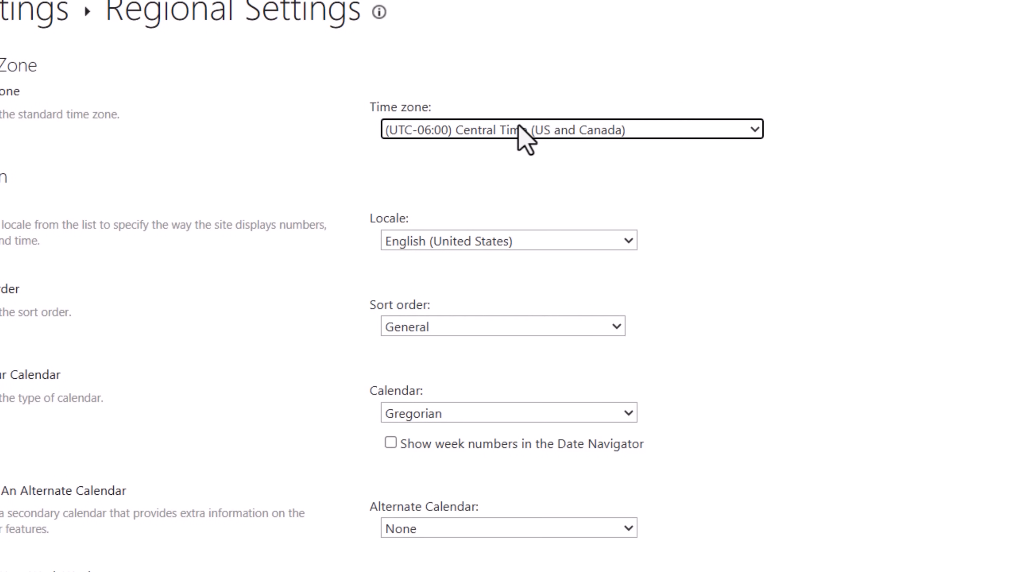
scroll(579, 325, down, 4)
click(900, 514)
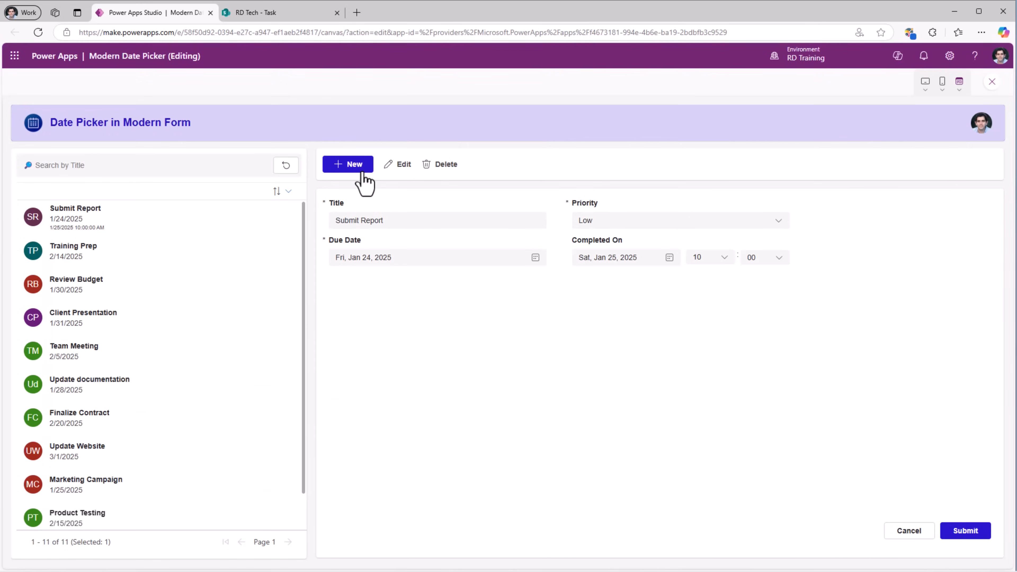
In the Power Apps preview, start a new task and submit the empty form to test the required Title and Due Date fields.
click(357, 173)
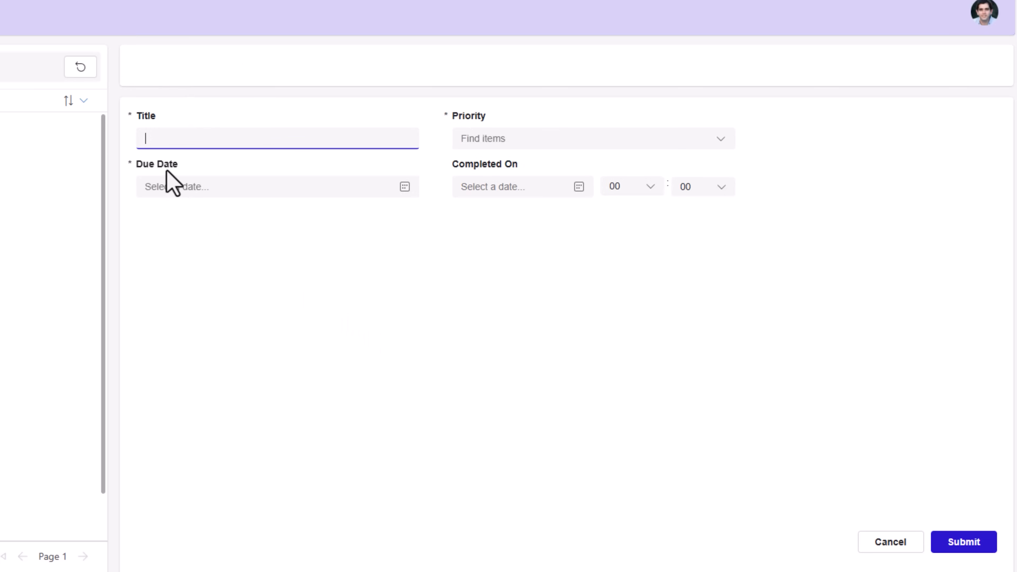
click(951, 551)
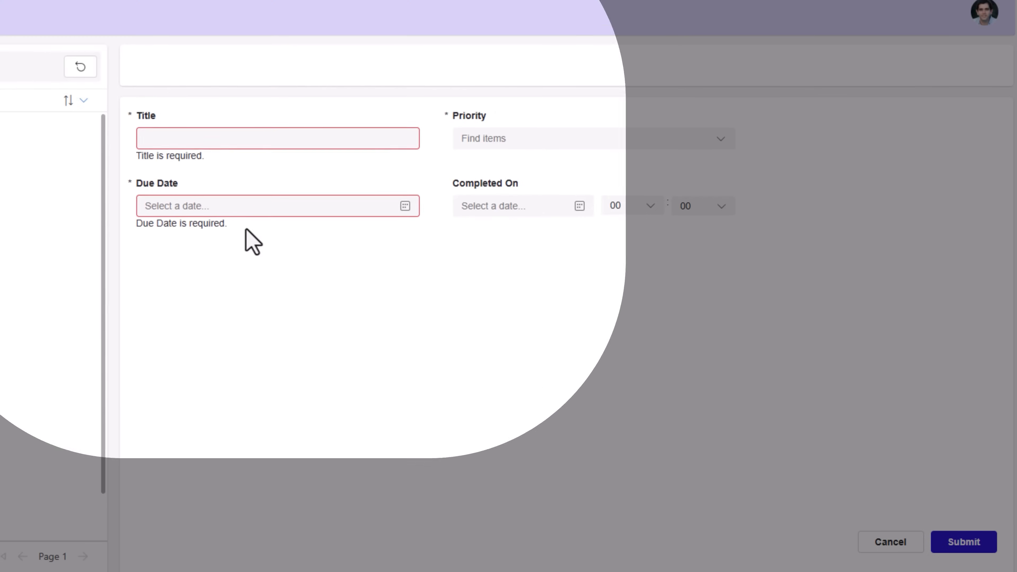
click(322, 208)
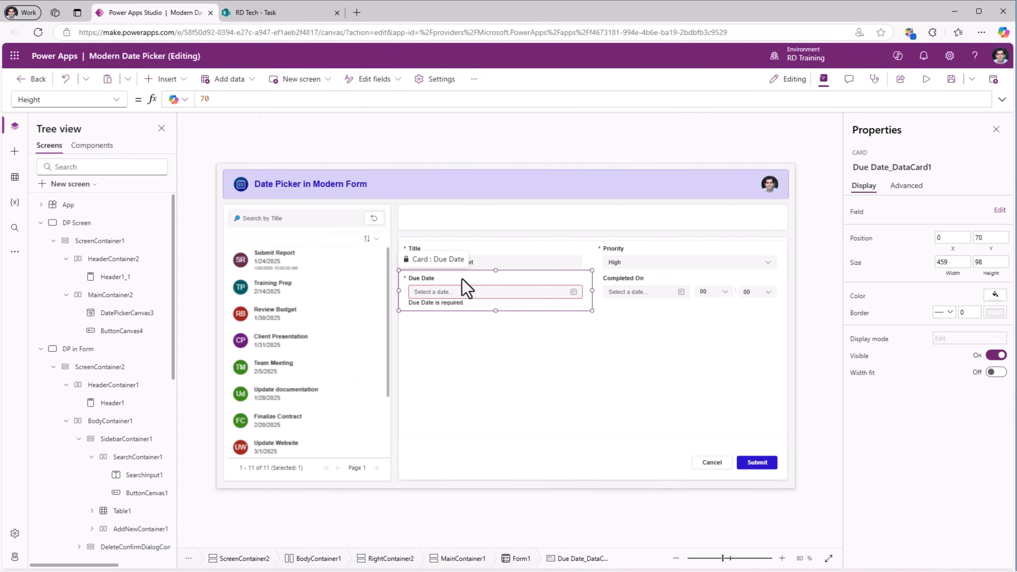
Open the Default property of the form's Due Date card and unlock the card so its properties can be changed.
click(68, 99)
text(def)
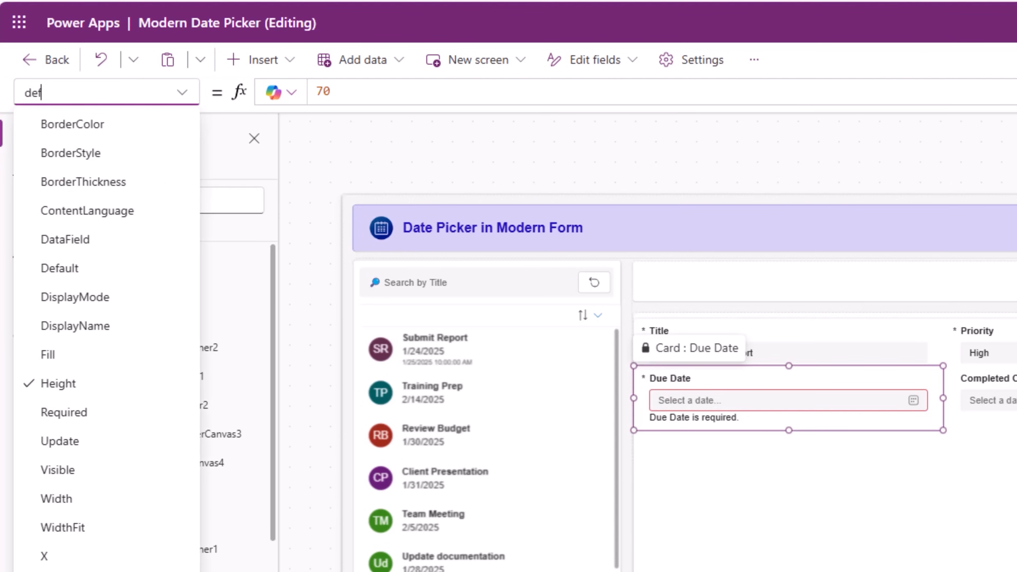
key(Return)
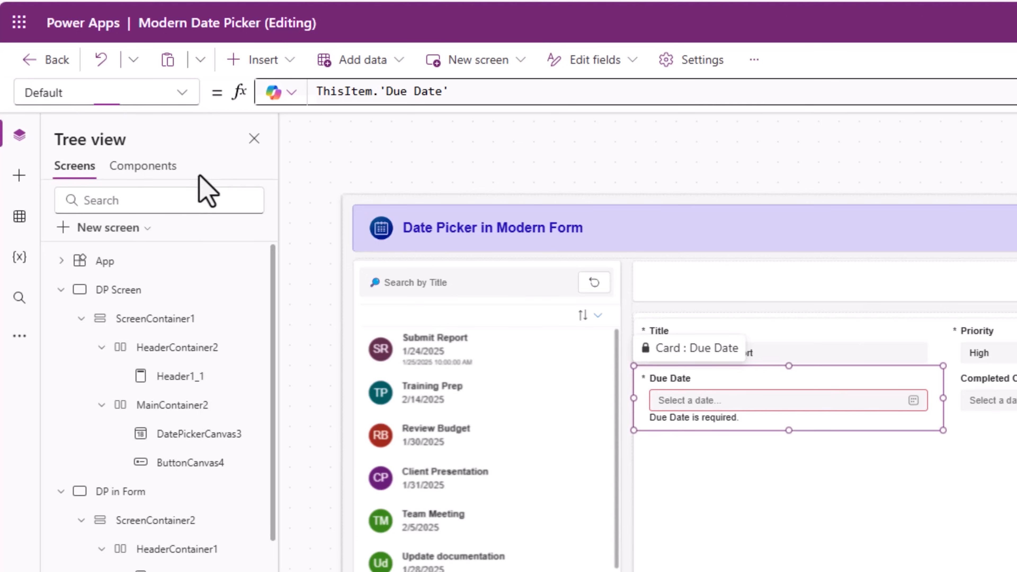
click(318, 92)
key(space)
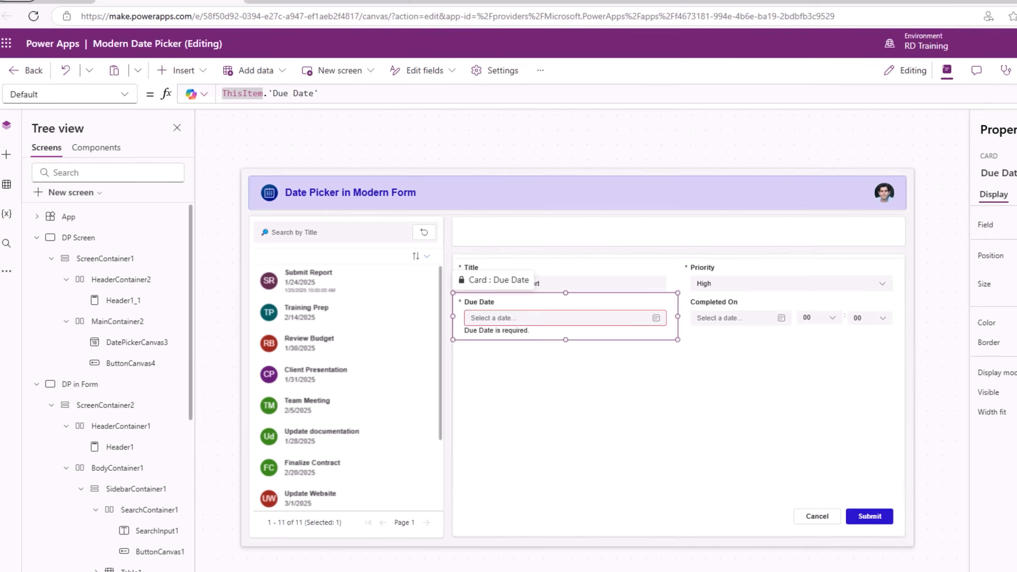
click(906, 186)
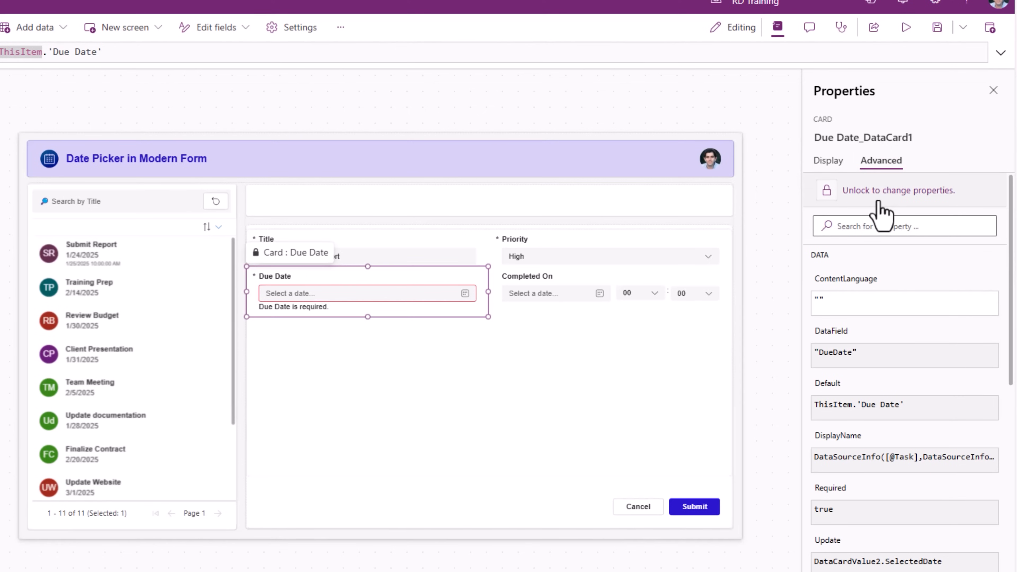
click(904, 214)
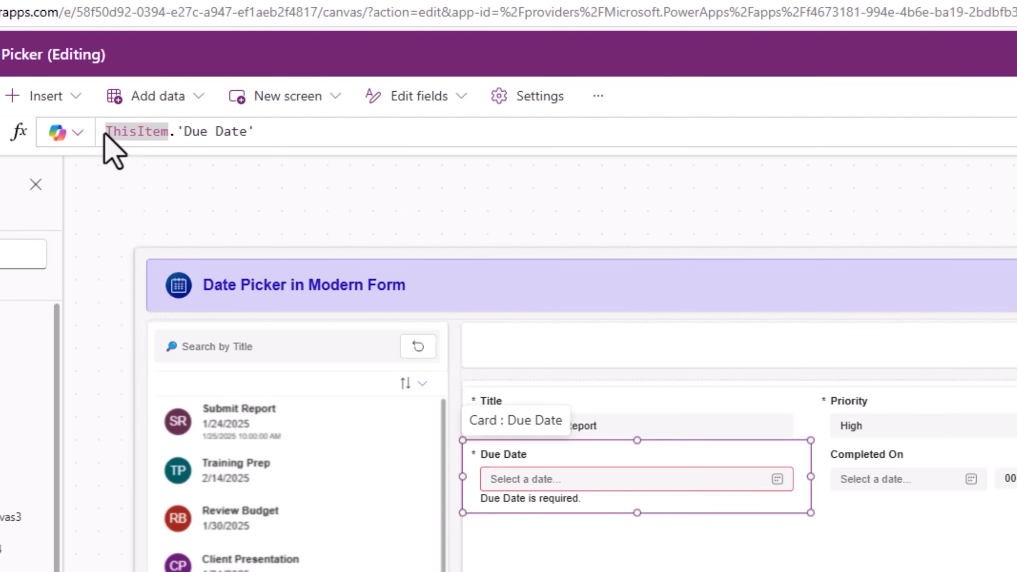
Set the Due Date card's Default formula to If(Form1.Mode=FormMode.New, Today(), ThisItem.'Due Date').
click(3, 51)
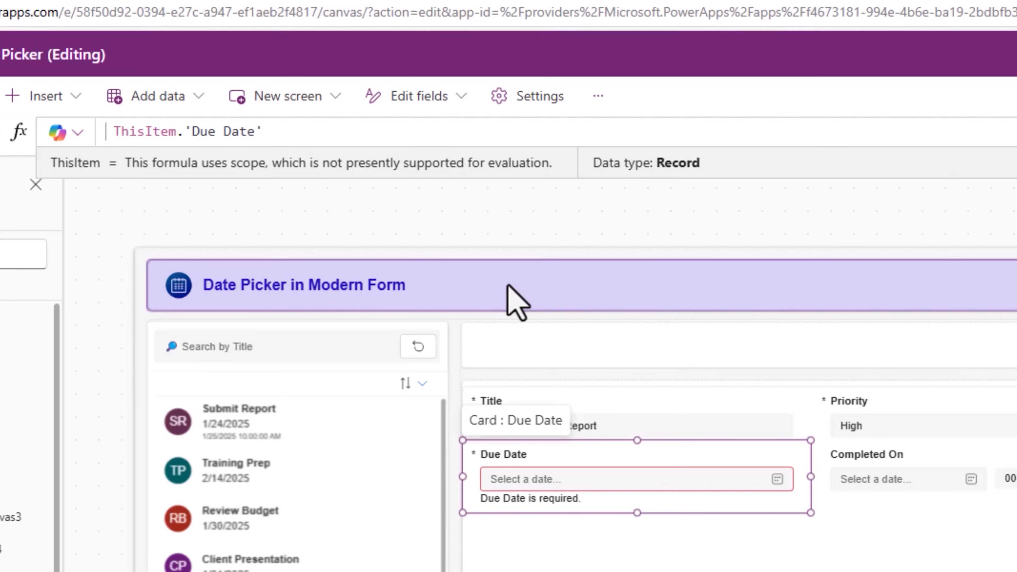
text(If(form)
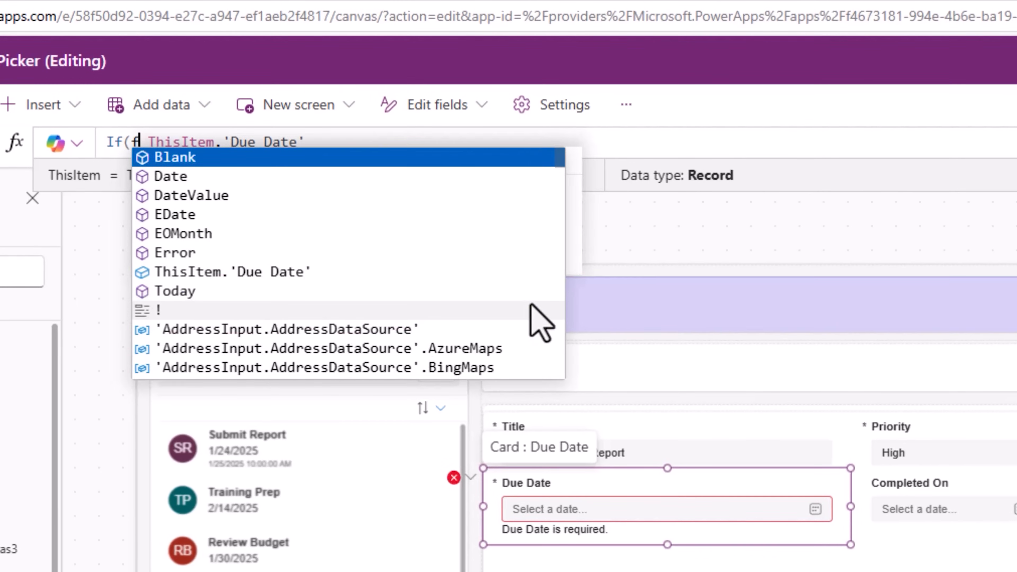
key(Tab)
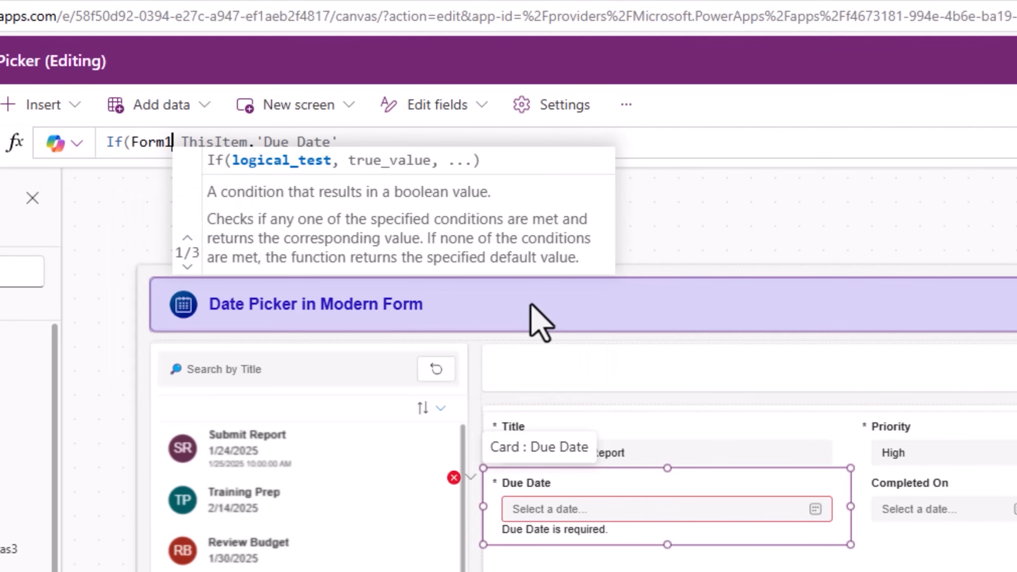
text(.mod)
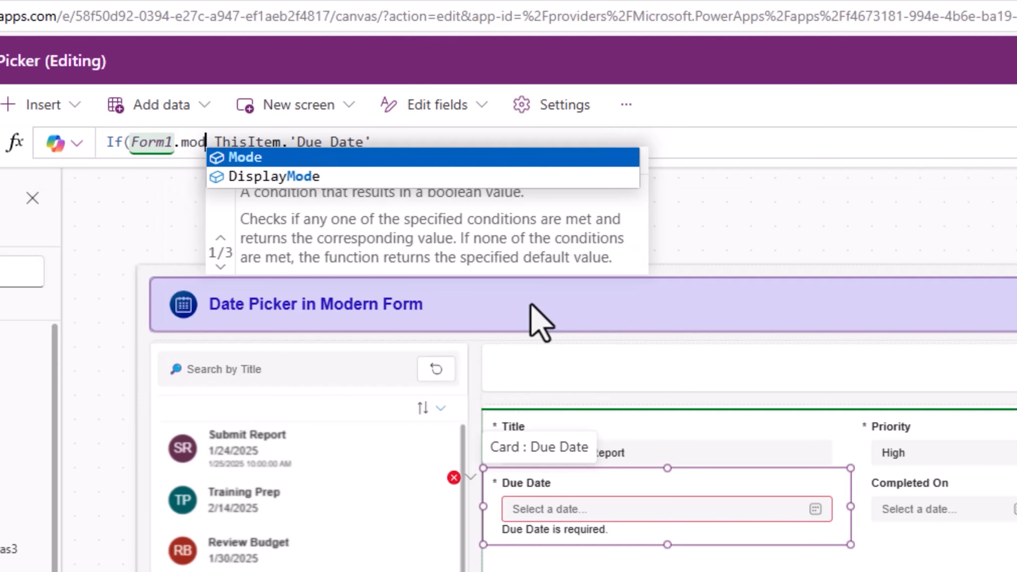
key(Tab)
text(=form)
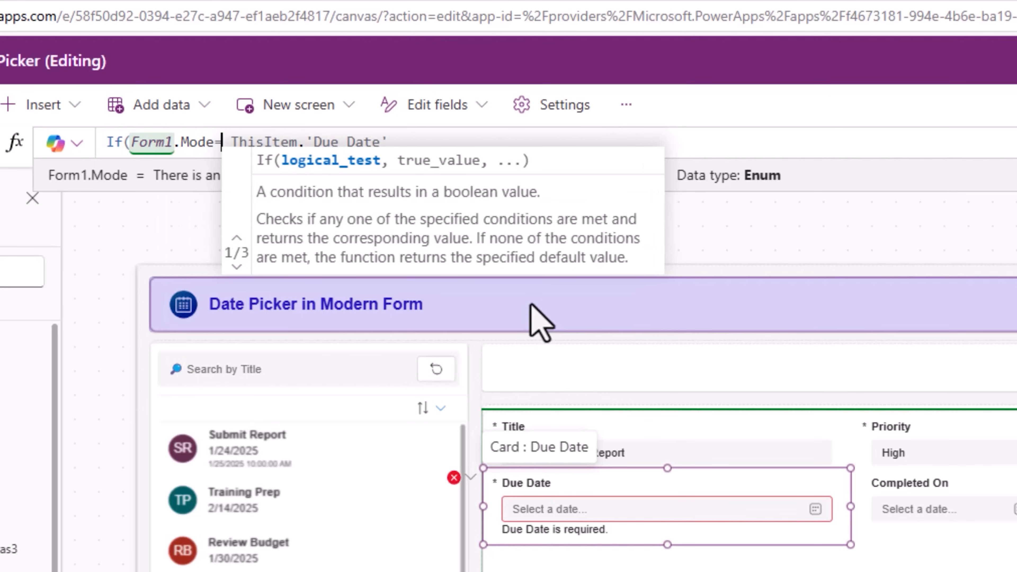
key(Down)
key(Down)
key(Down)
key(Tab)
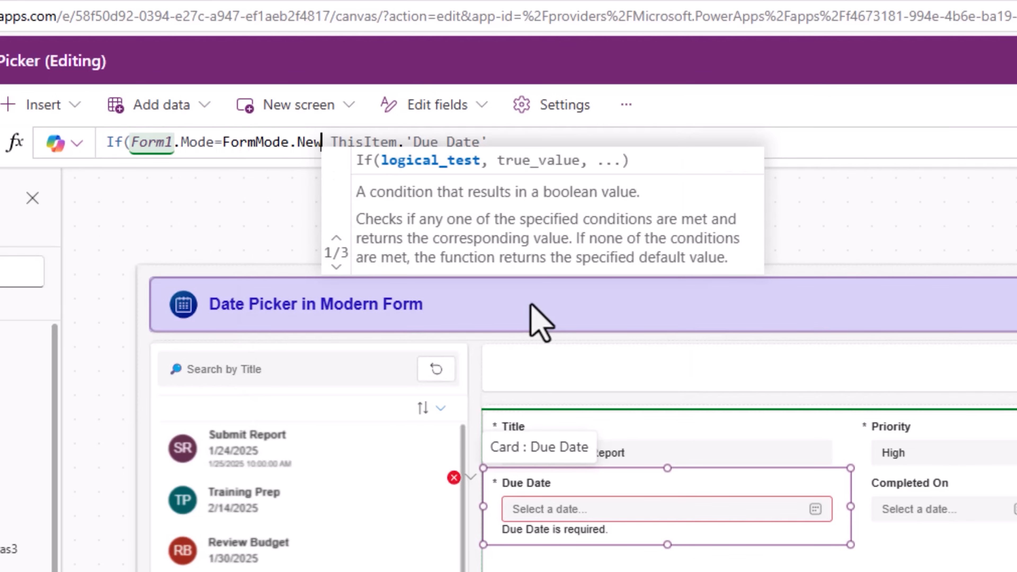
text(, )
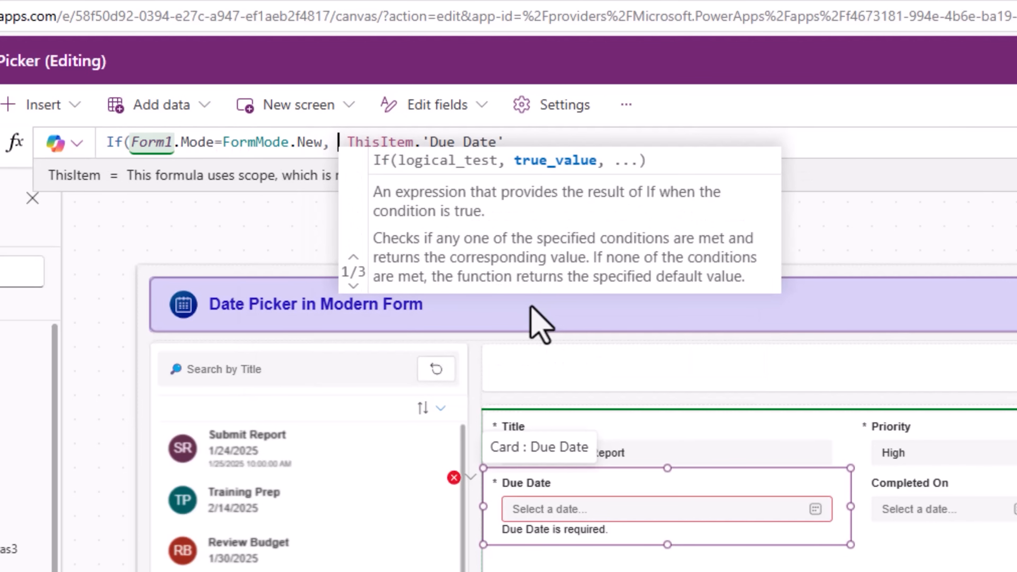
text(Today(),)
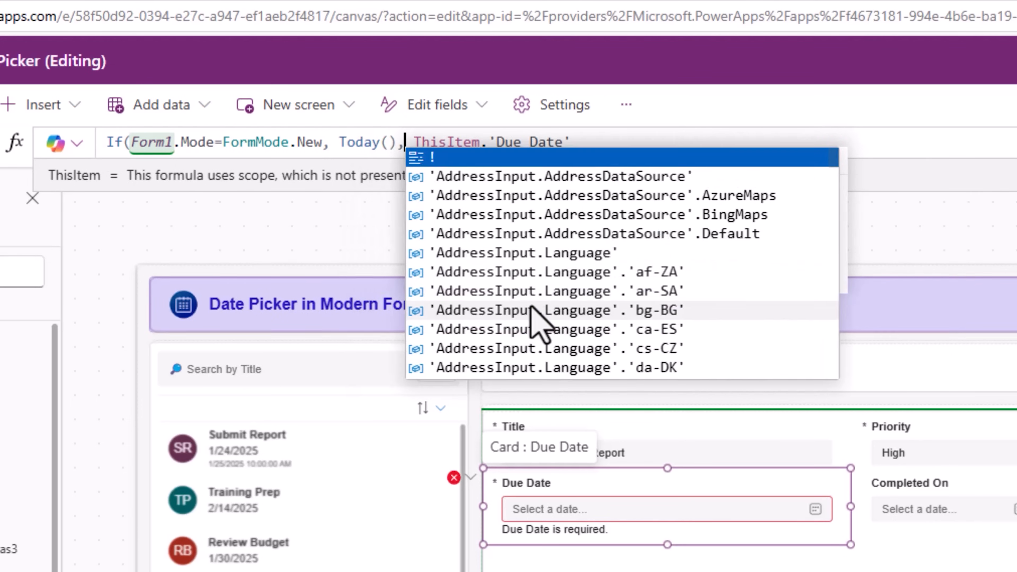
click(613, 140)
text())
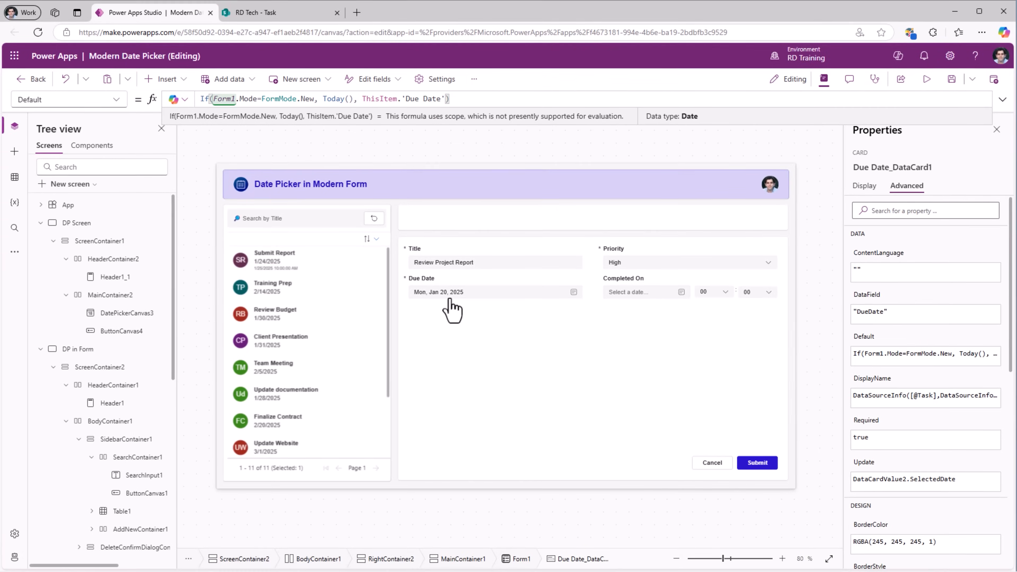
Preview the app and submit the new High-priority Review Project Report task with its default Due Date.
click(926, 79)
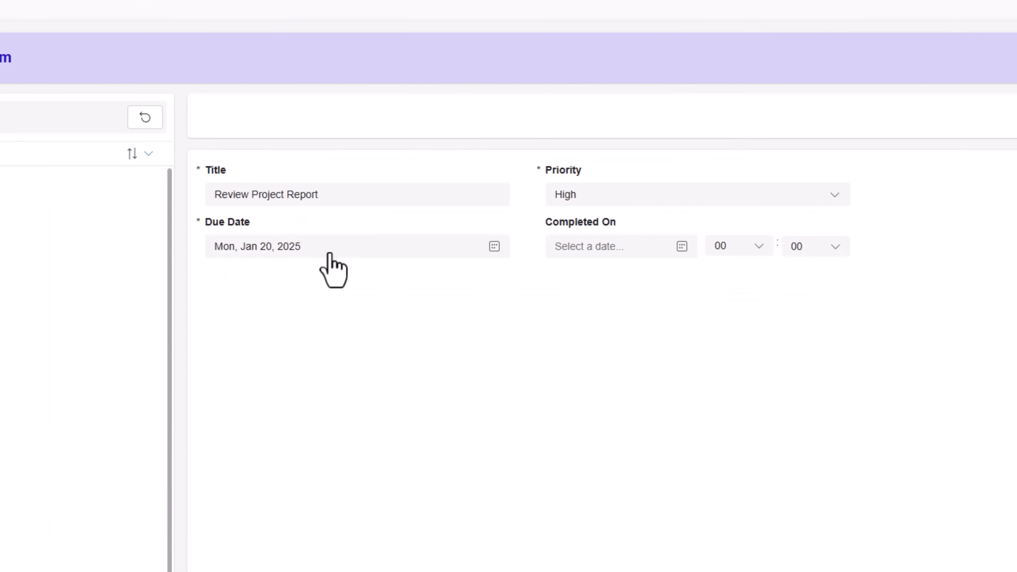
click(362, 245)
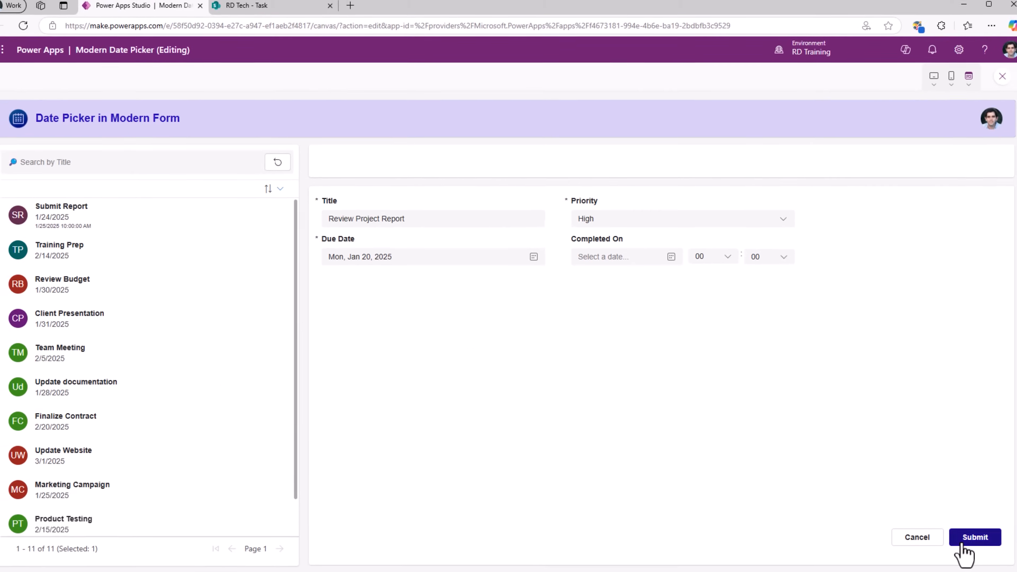
click(965, 546)
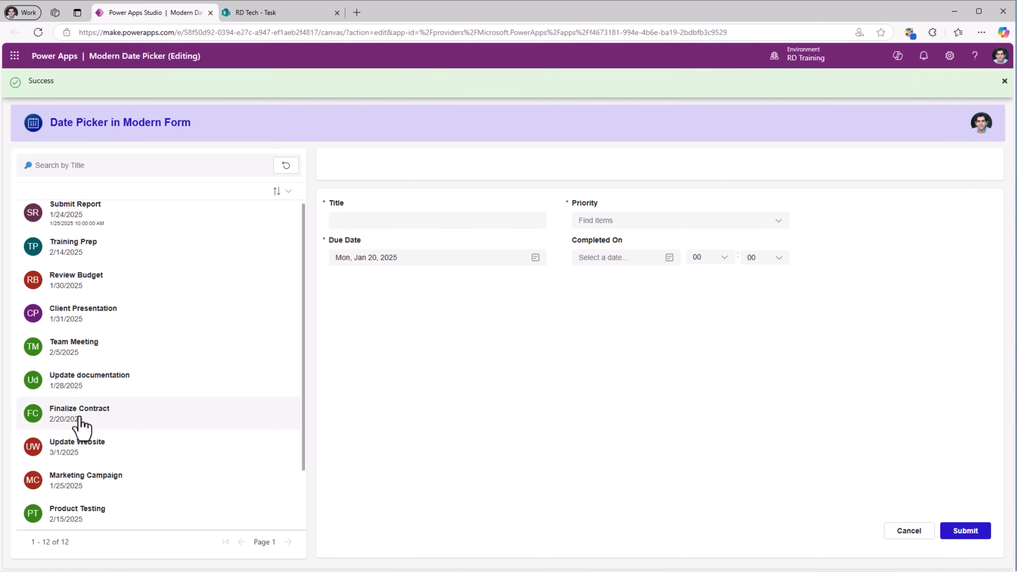
Open the Review Project Report task from the list, change its Due Date to Thu, Jan 30, 2025, and submit the form.
scroll(82, 425, down, 2)
click(112, 511)
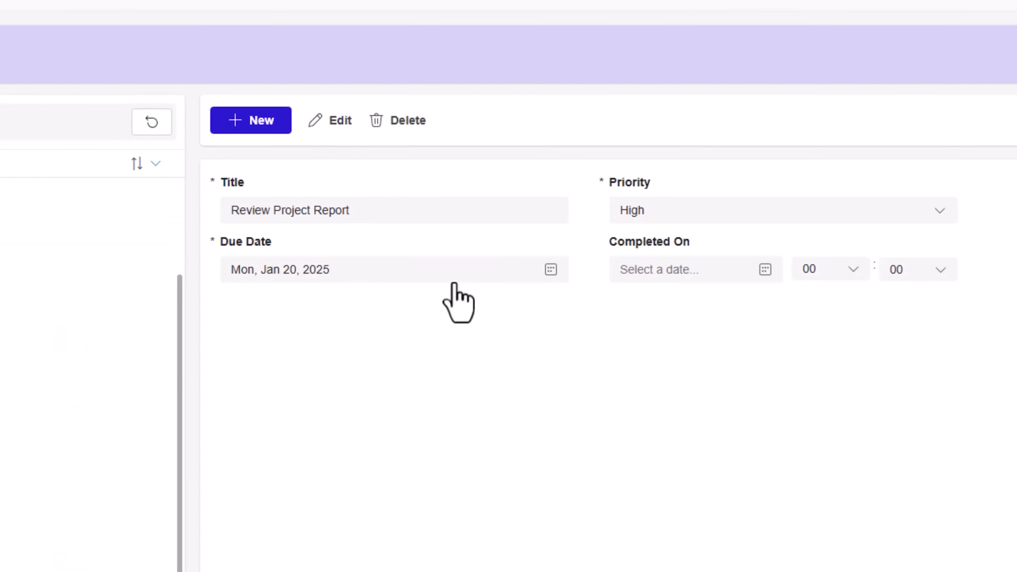
click(524, 269)
click(336, 449)
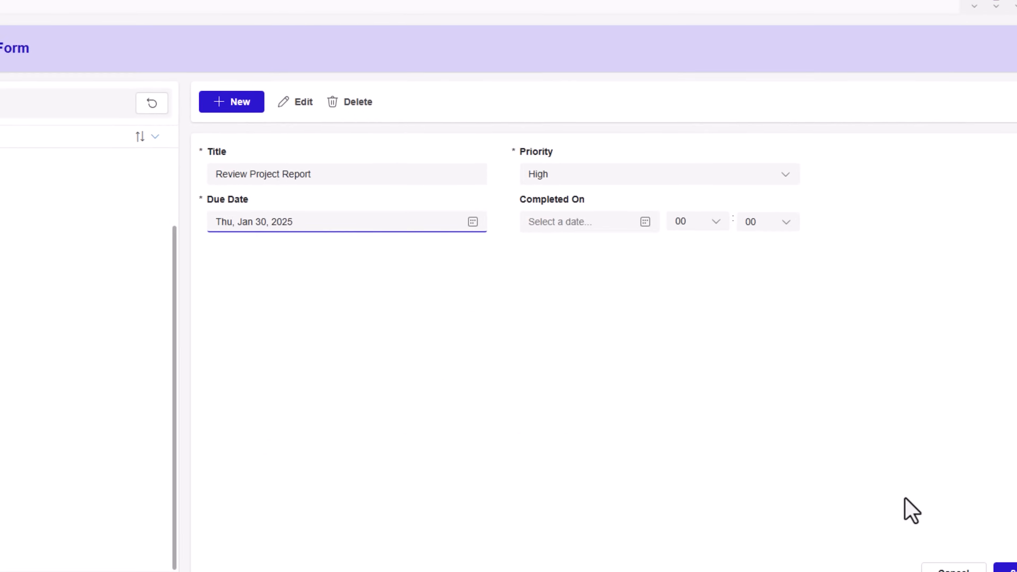
click(1005, 567)
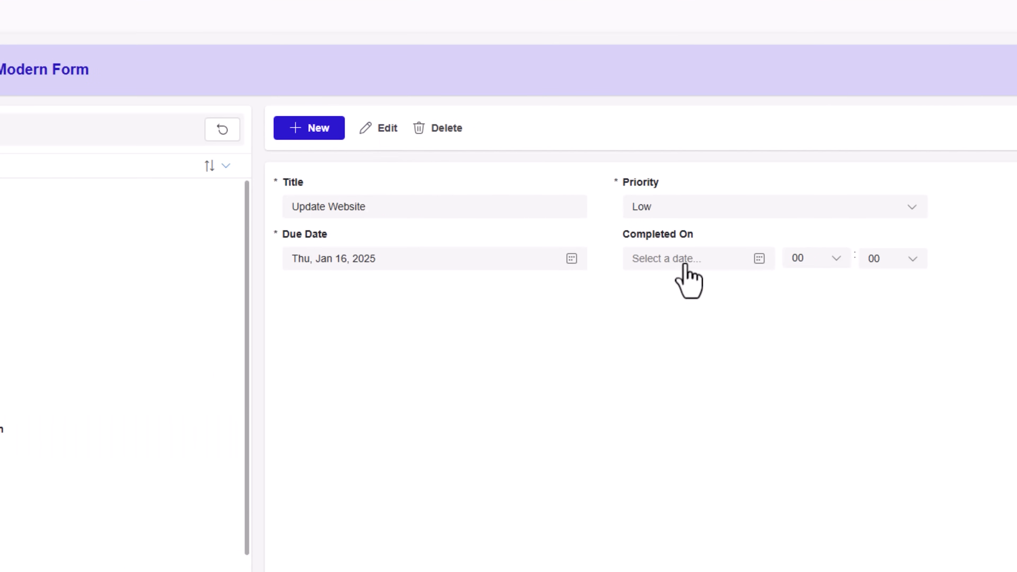
For the Update Website task, set Completed On to Mon, Jan 20, 2025 at 14:30.
click(758, 259)
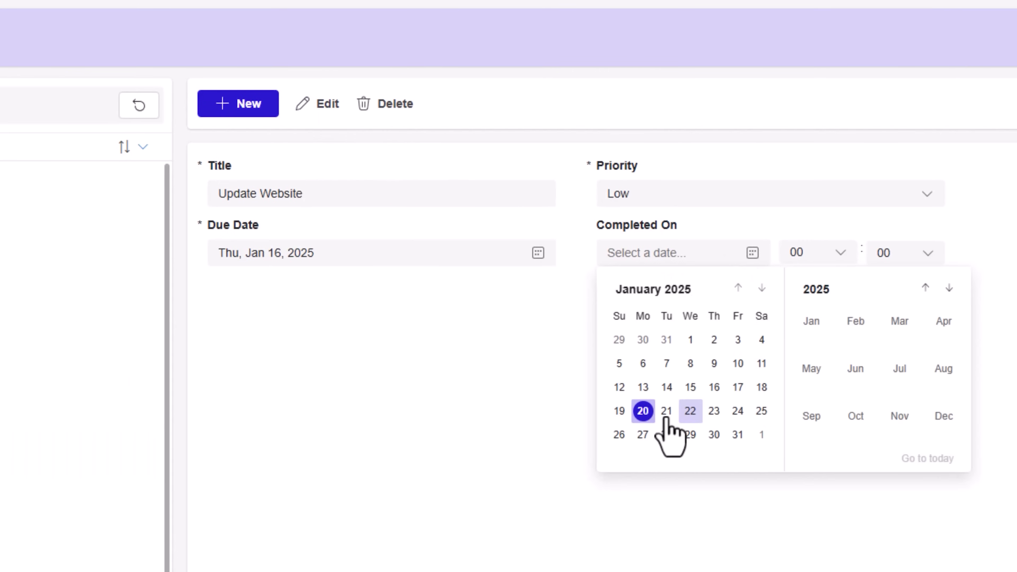
click(644, 412)
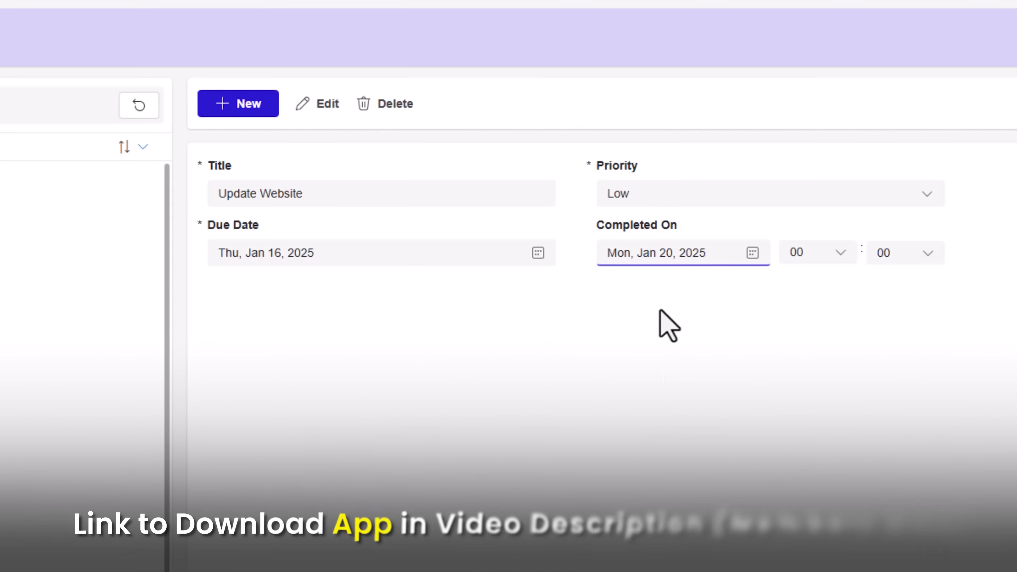
click(832, 256)
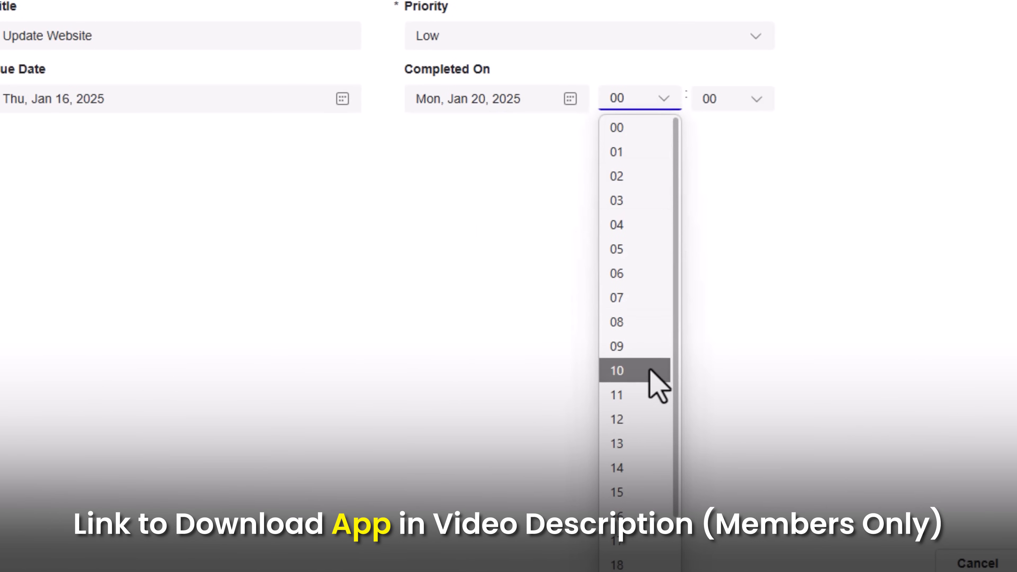
scroll(624, 445, down, 2)
click(619, 371)
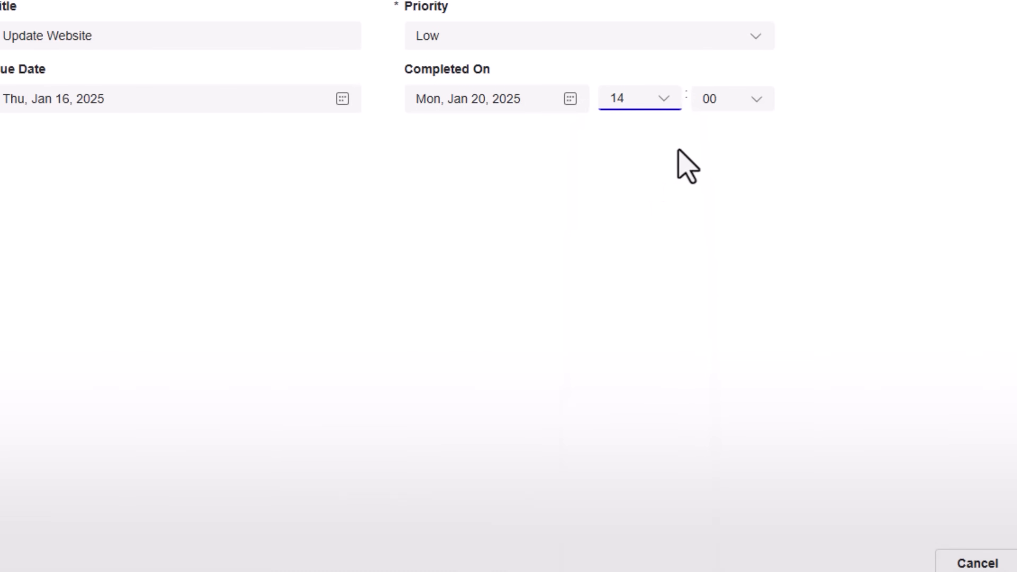
click(745, 100)
scroll(721, 412, down, 5)
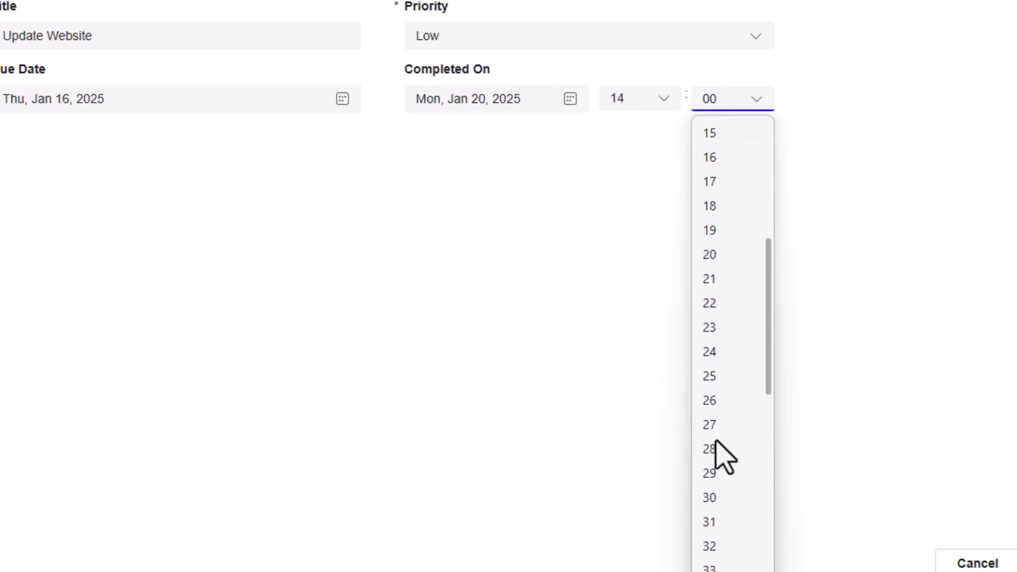
click(712, 498)
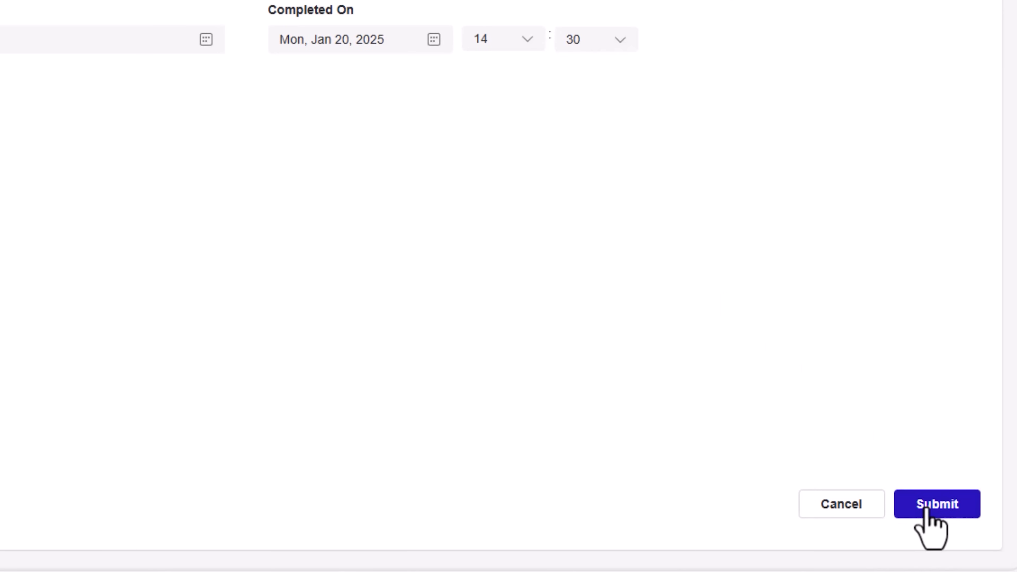
Submit the Update Website task, switch to the SharePoint Task list, and select that item to check its Completed On value.
click(926, 509)
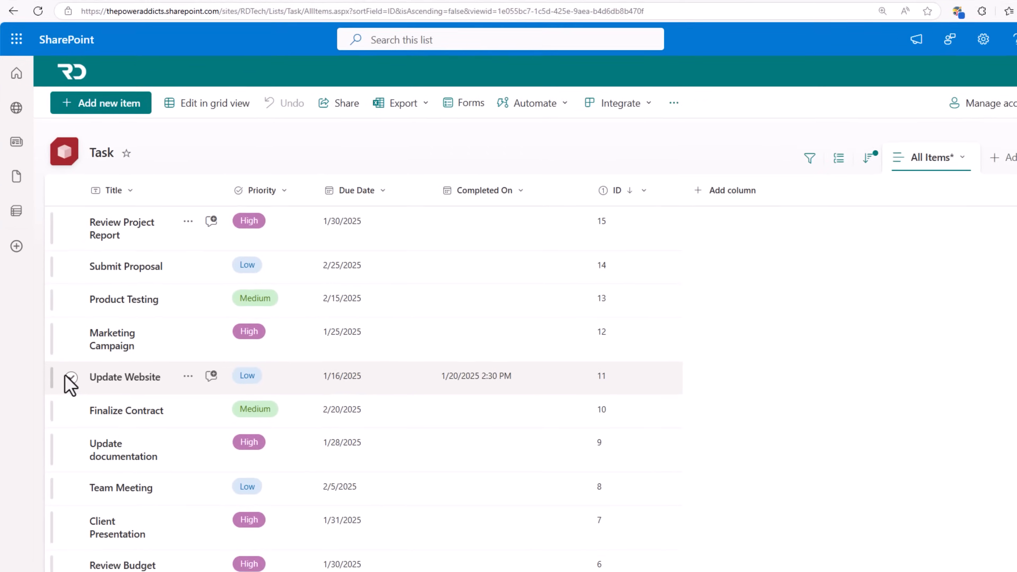
click(67, 378)
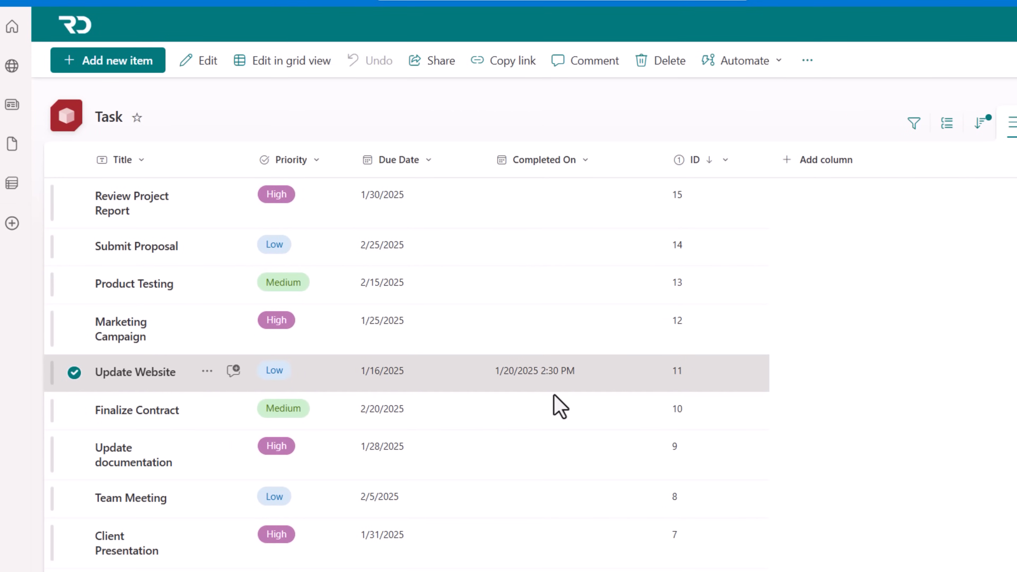